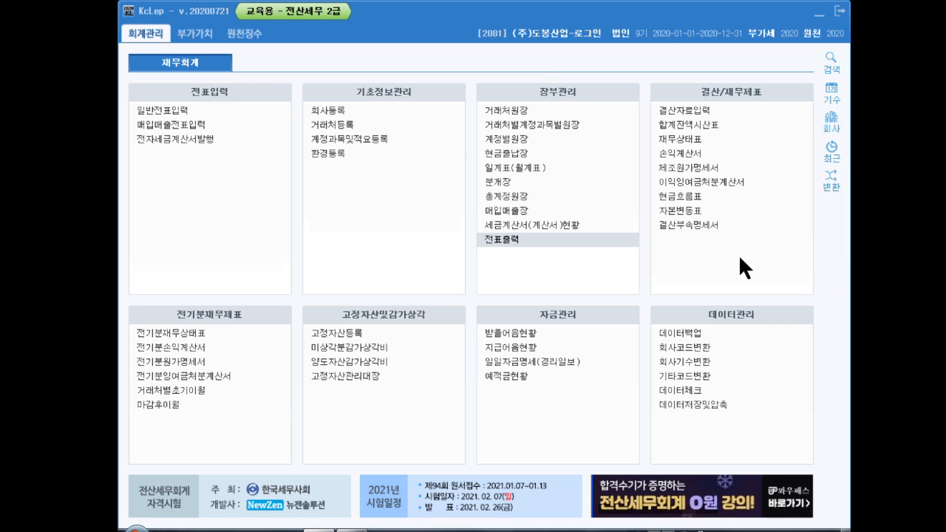
- Open general voucher entry for June 2020 and start a new line dated the 10th
left_click(205, 116)
type("6")
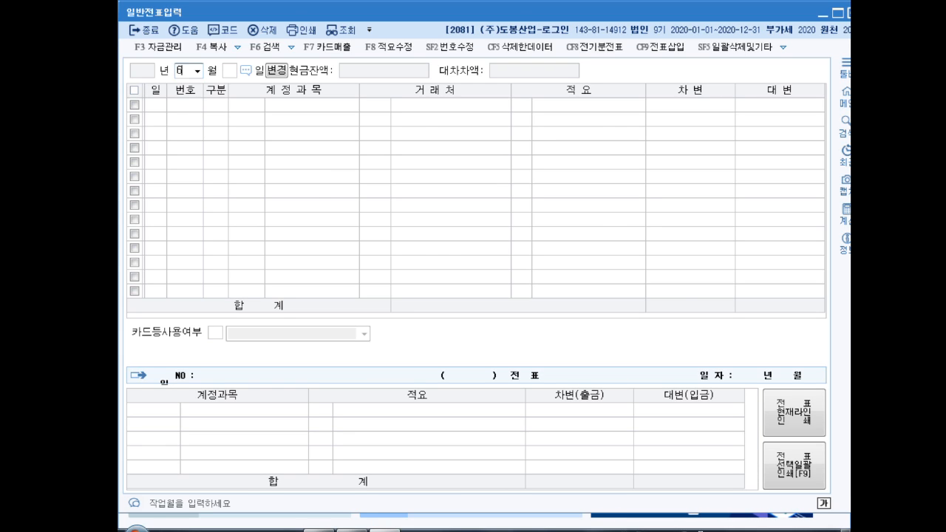
key("Return")
key("Return")
type("10")
key("Return")
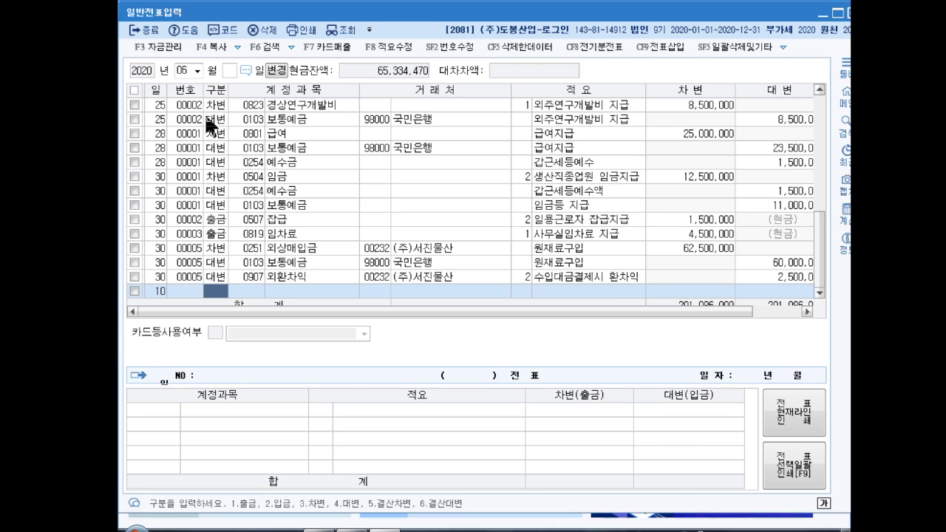
- Enter the debit line: account 0254 예수금, amount 1,100,000
type("3")
key("Return")
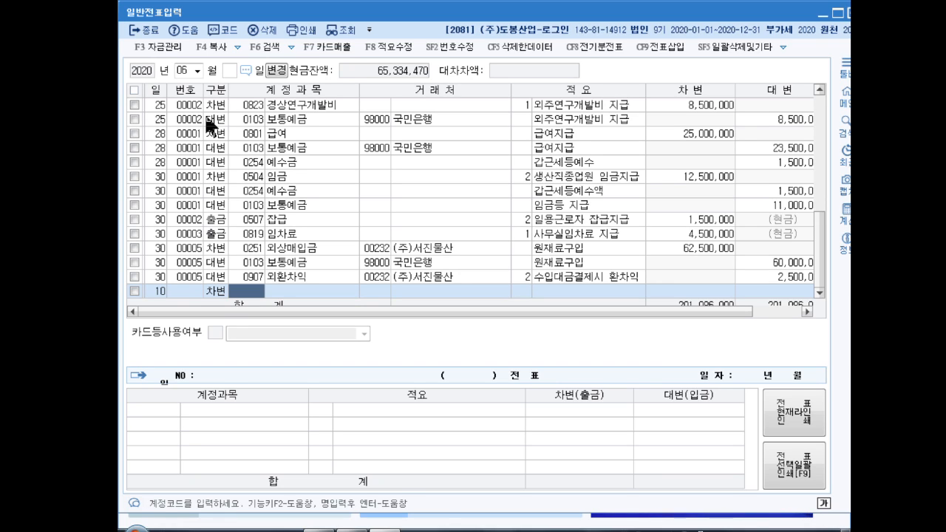
type("0254")
key("Return")
key("Return")
key("Return")
key("Return")
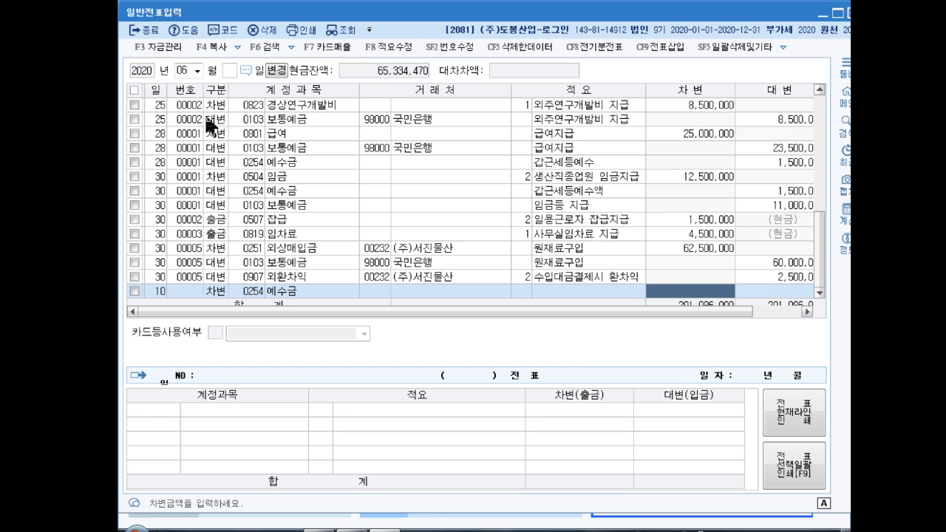
type("1100000")
key("Return")
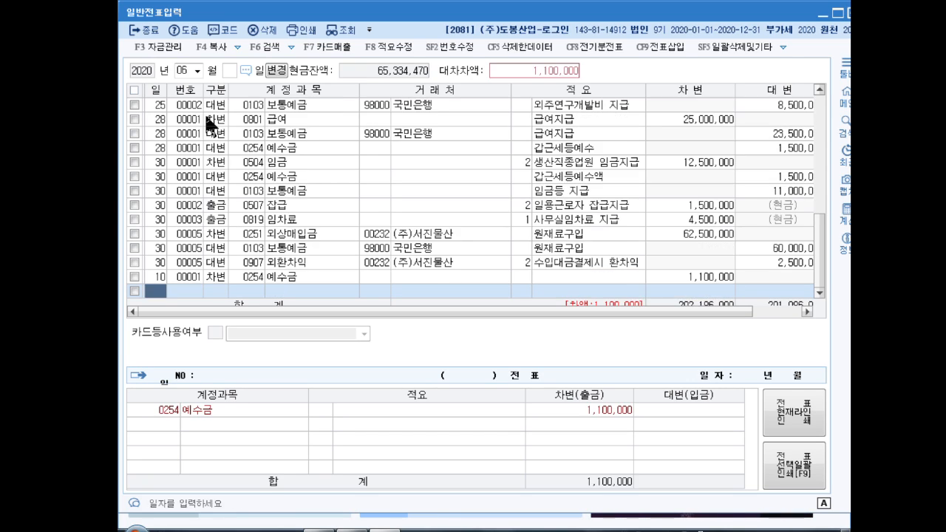
- Add the balancing credit line to 0103 보통예금 for 1,100,000
key("Return")
type("4")
key("Return")
type("보")
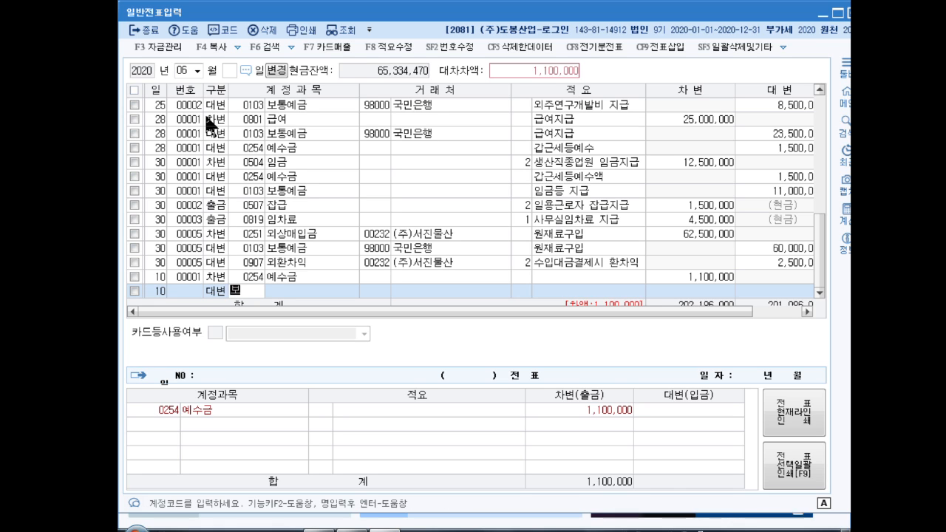
type("통에")
key("Return")
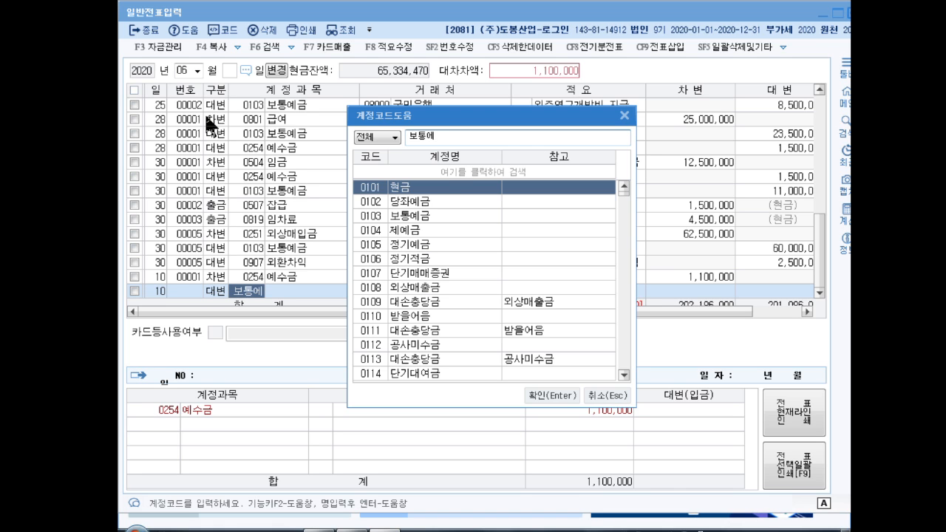
key("Return")
key("Return")
key("Return")
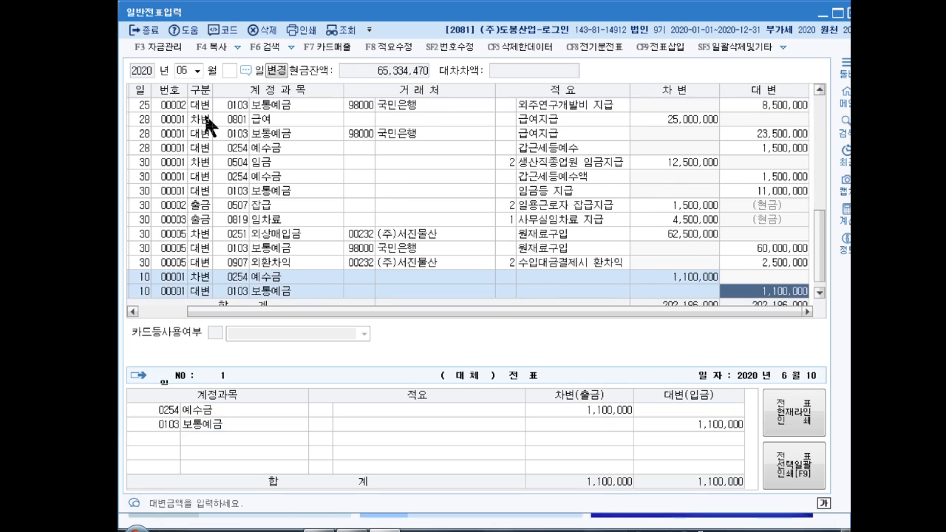
key("Return")
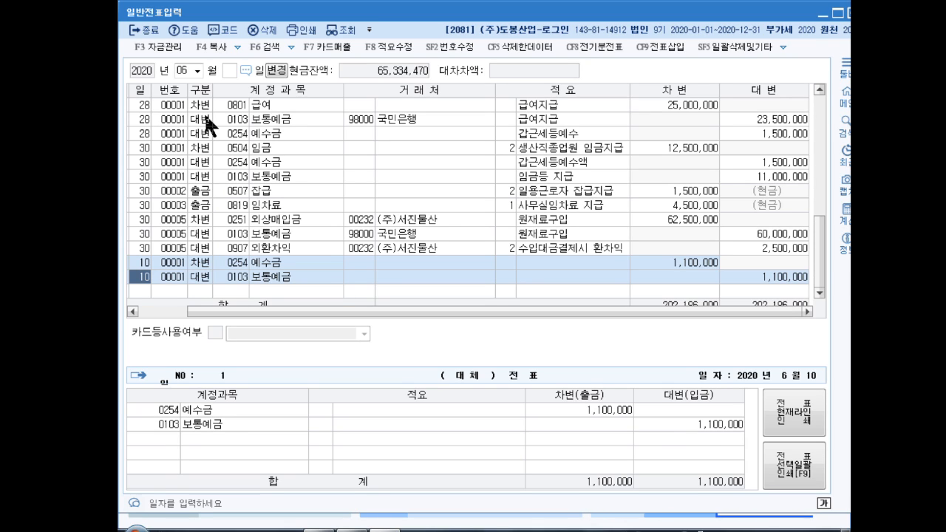
- Start a June 20 line debiting 0103 보통예금 for 1,650,000
key("Down")
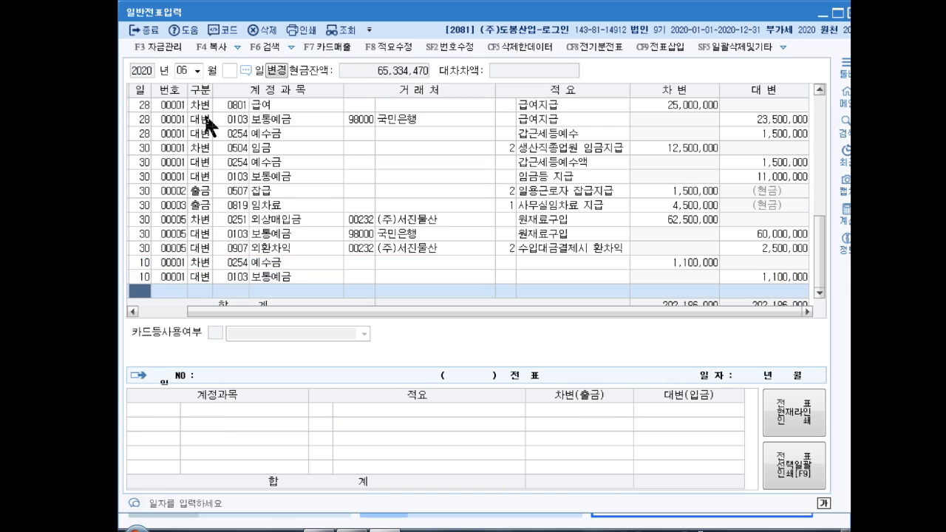
type("20")
key("Return")
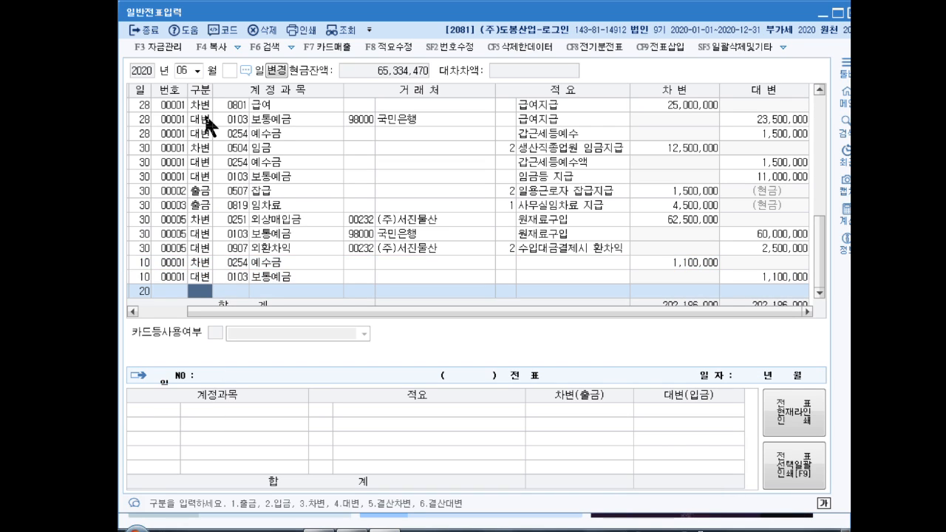
type("3")
key("Return")
type("보통예")
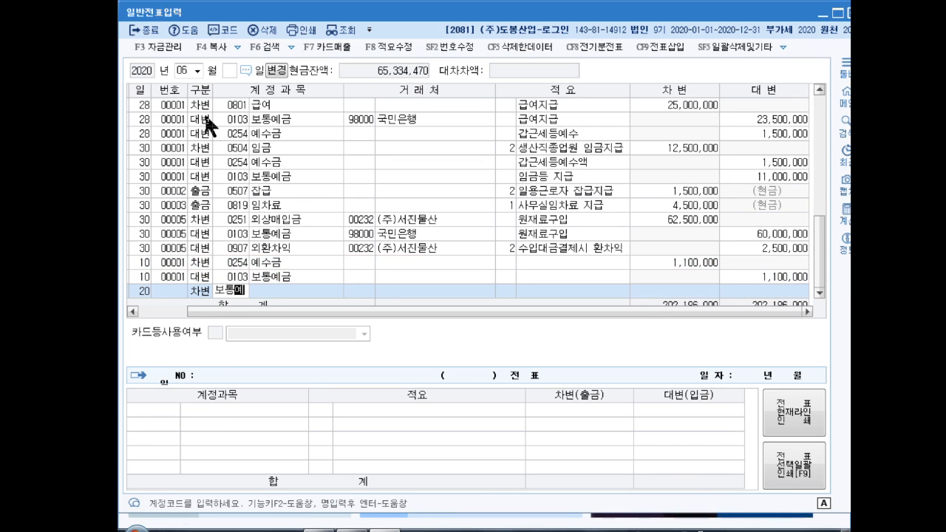
key("Return")
key("Return")
key("Return")
key("Return")
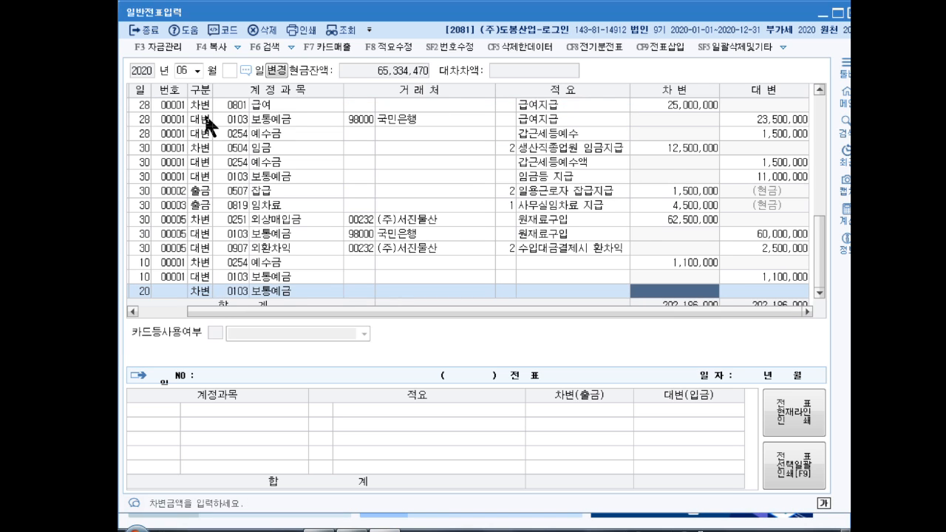
type("1,650,000")
key("Return")
key("Return")
- Credit 0109 대손충당금 for 1,650,000 to balance the voucher
type("4")
key("Return")
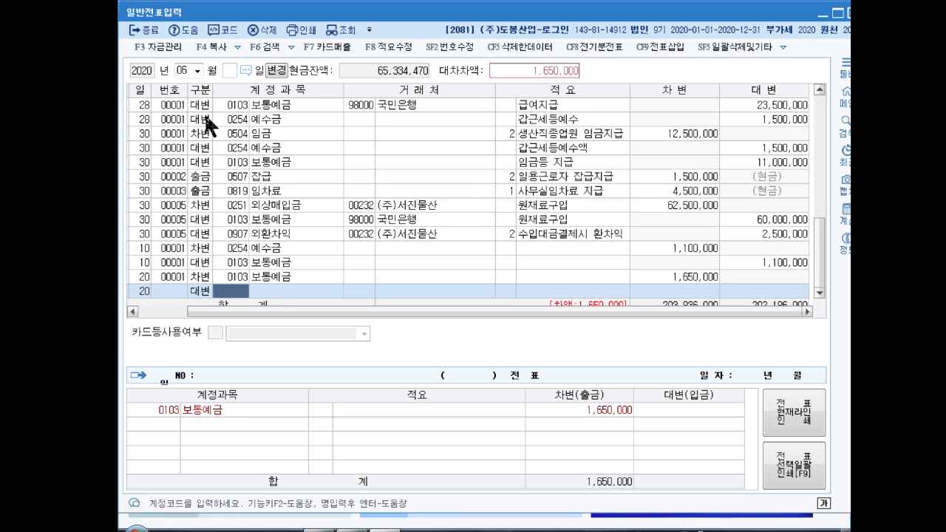
type("대손충")
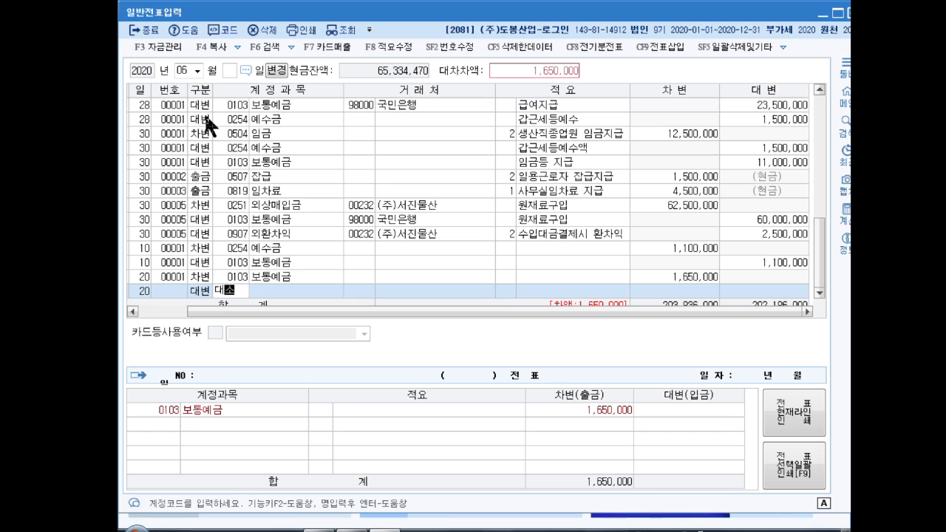
key("Return")
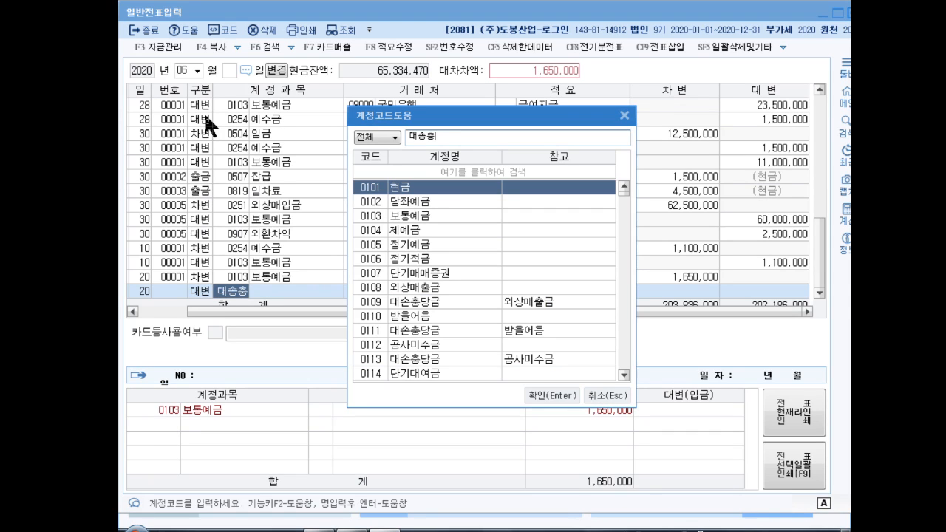
key("BackSpace")
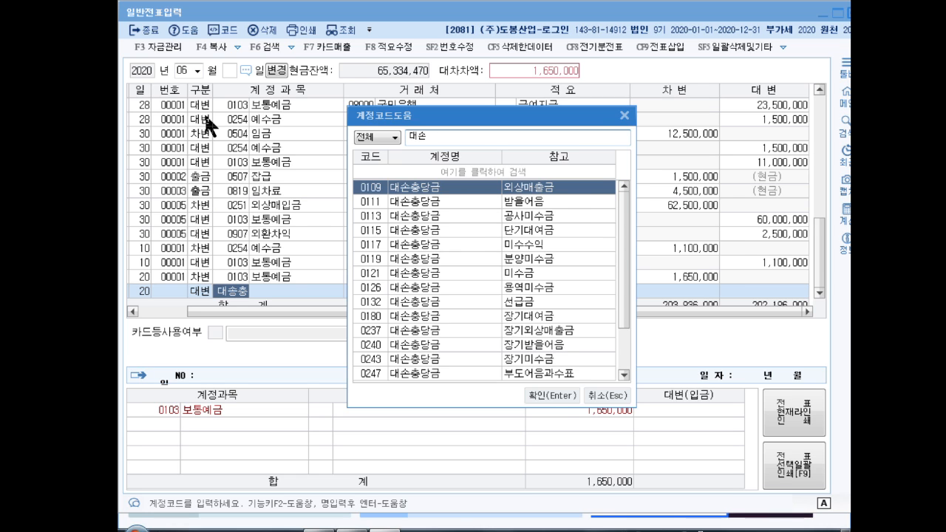
key("Return")
key("Return")
key("Return")
key("Return")
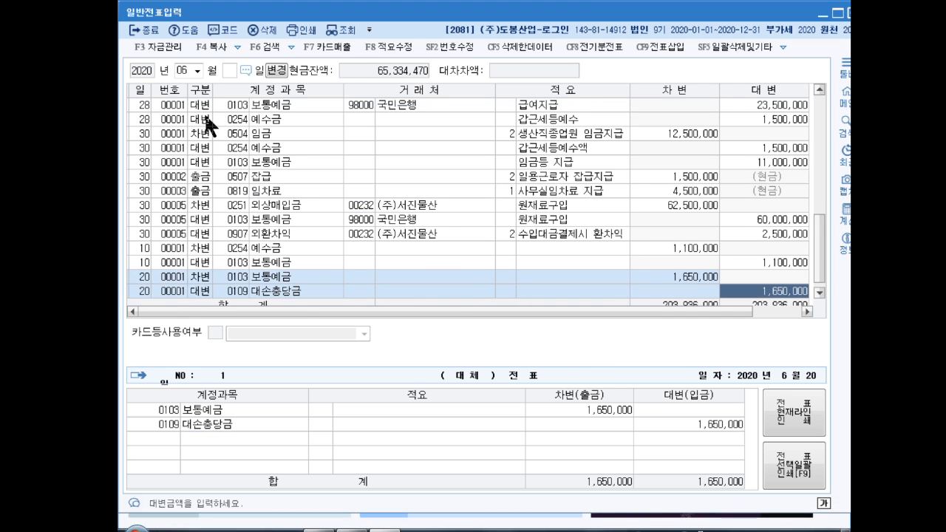
key("Up")
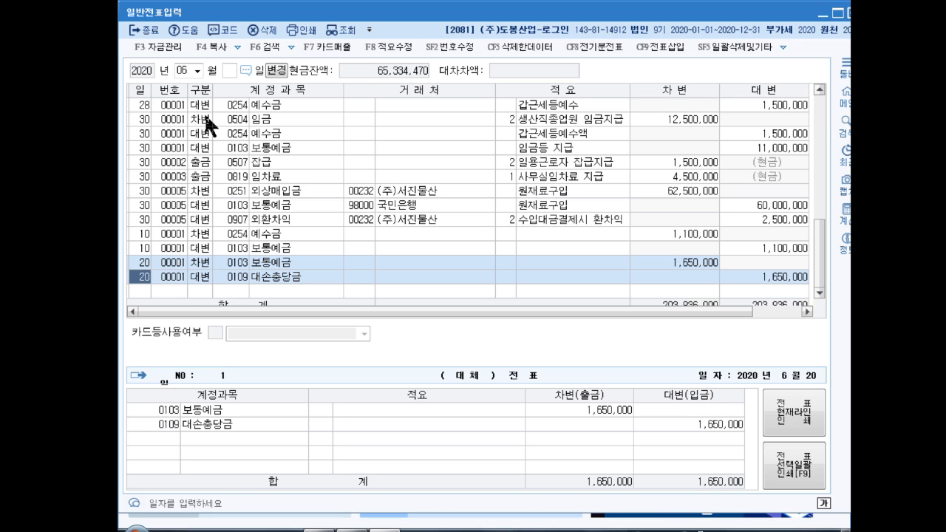
- Switch the work month to August and start a line dated the 20th
left_click(186, 70)
type("08")
key("Return")
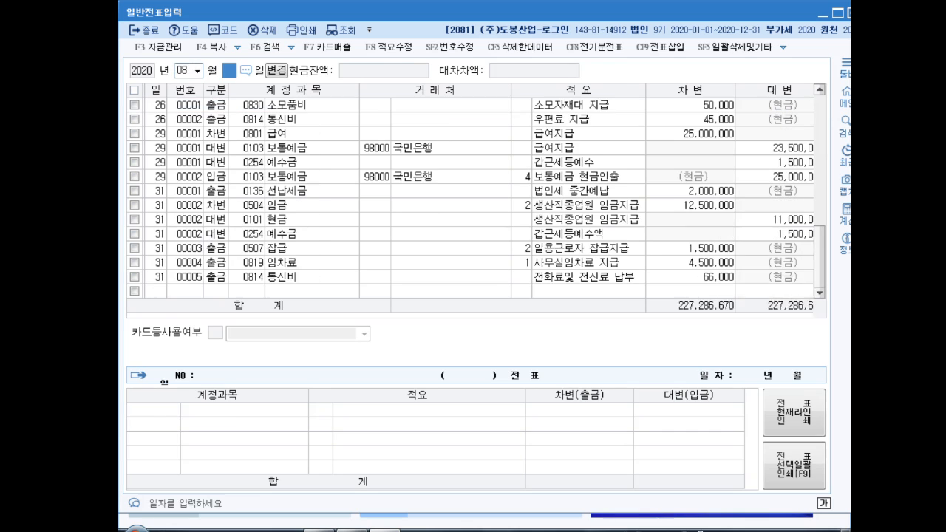
type("20")
key("Return")
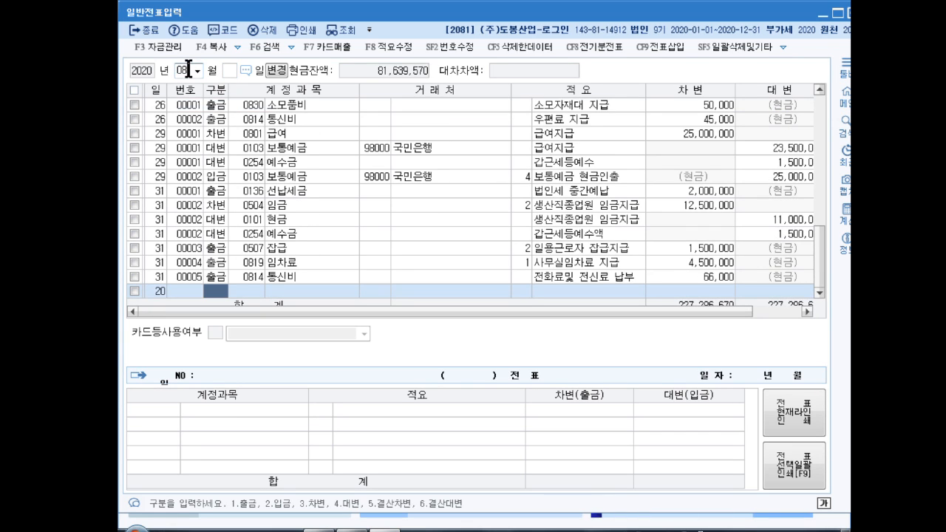
- Enter the credit line: 0103 보통예금, amount 1,526,890
type("4")
key("Return")
type("보통예")
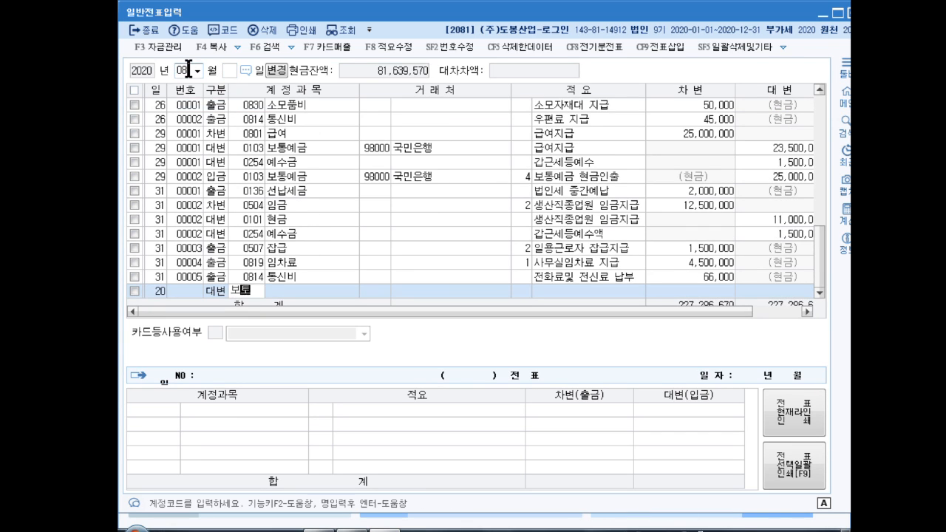
key("Return")
key("Return")
key("Return")
key("Return")
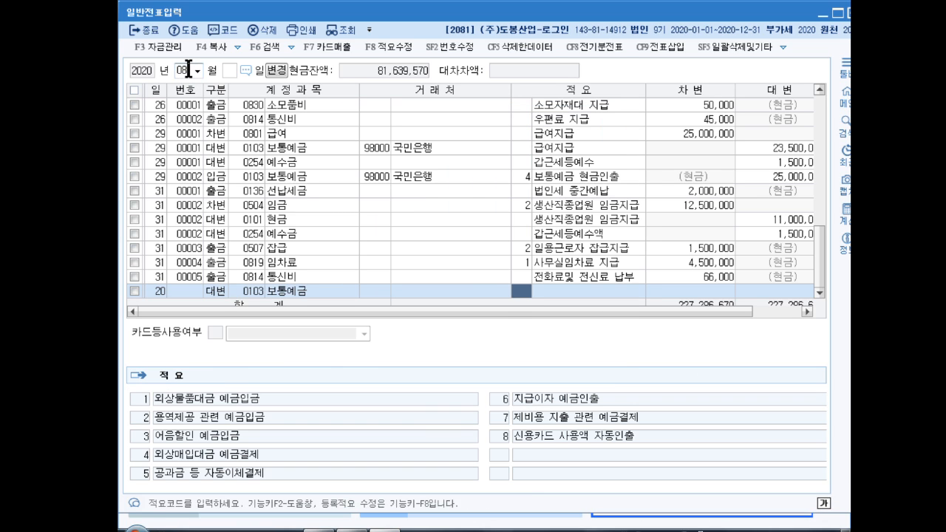
key("Return")
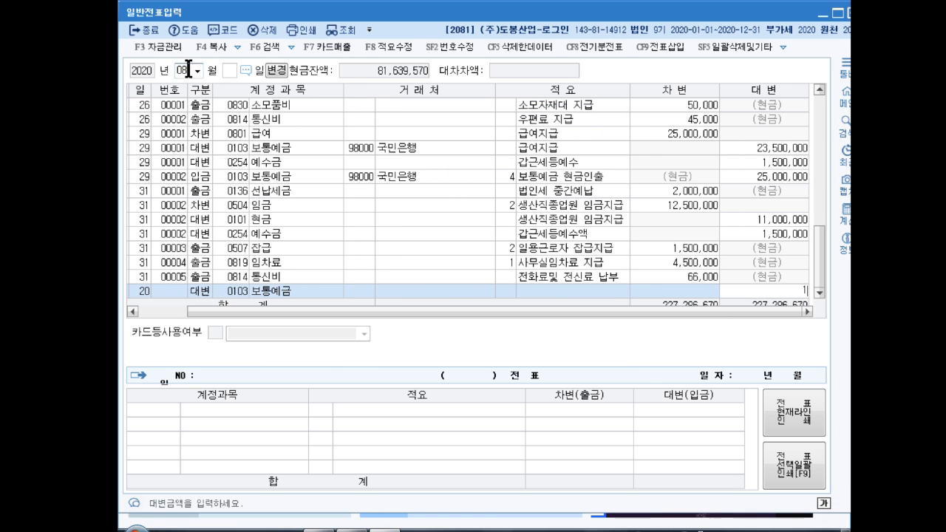
type("1,526,890")
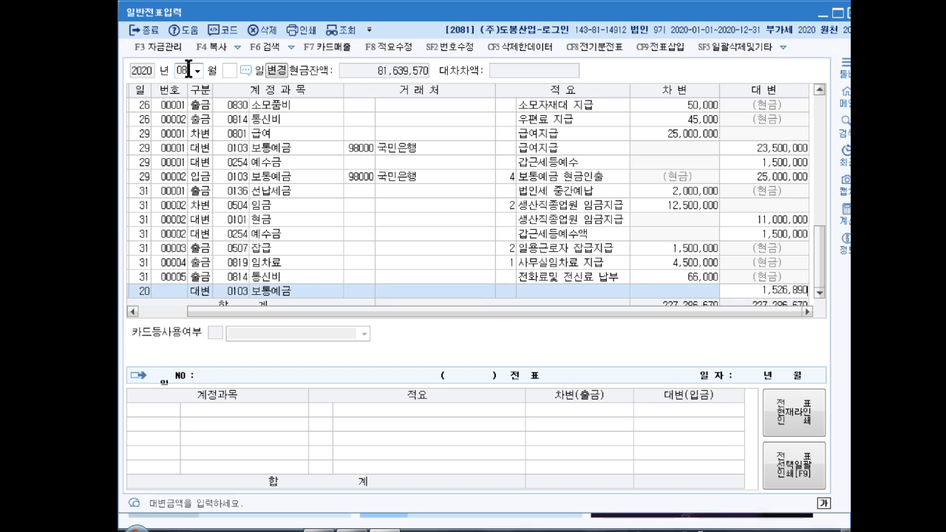
key("Return")
- Debit 0521 보험료 for the balancing 1,526,890
type("3")
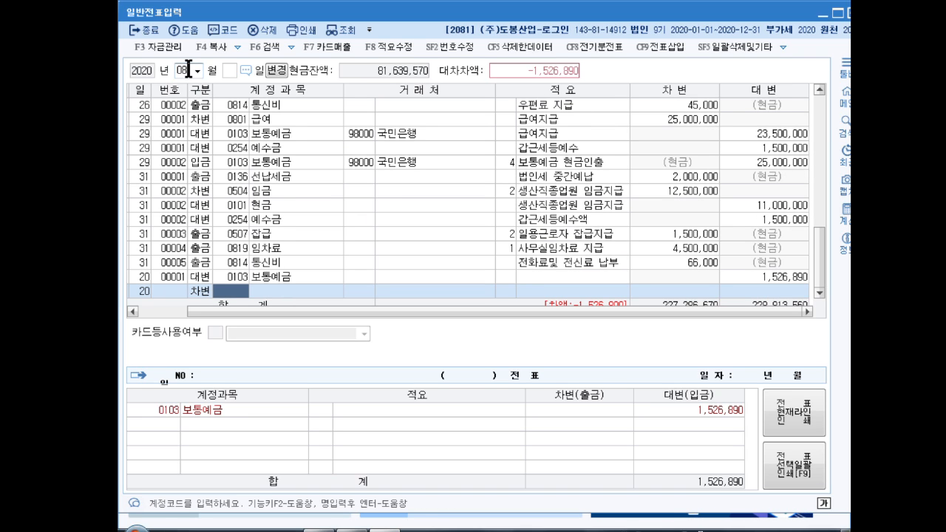
type("보험료")
key("Return")
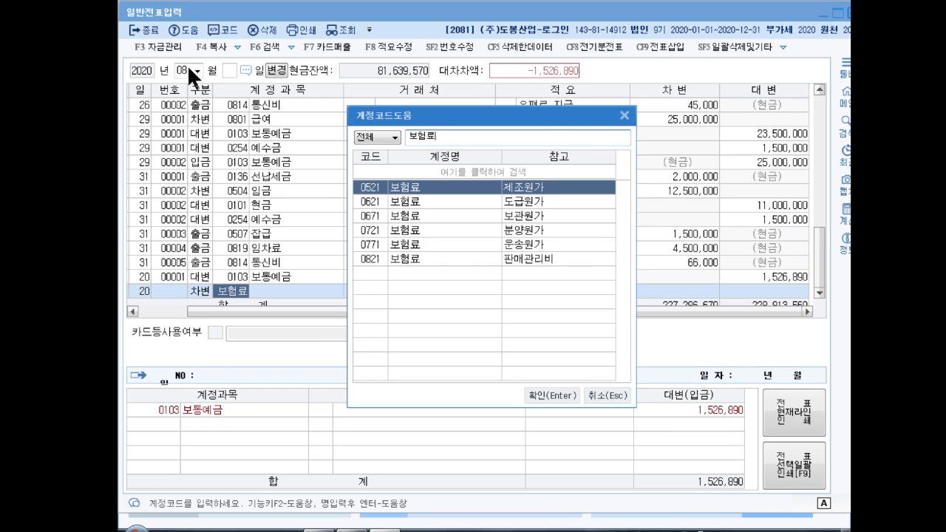
key("Return")
key("Return")
key("Return")
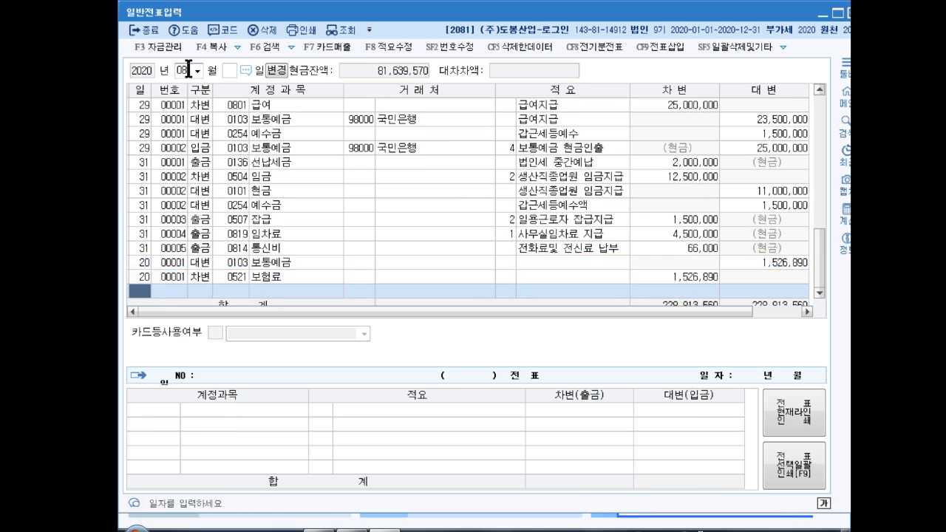
key("Up")
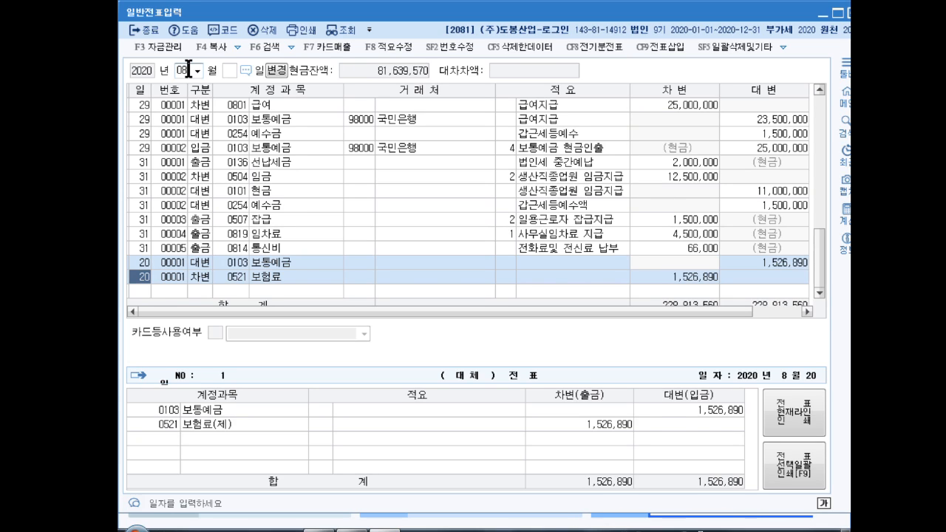
- Enter an August 27 debit to 0131 선급금 for (주)지순상사, 2,000,000
key("Down")
type("27")
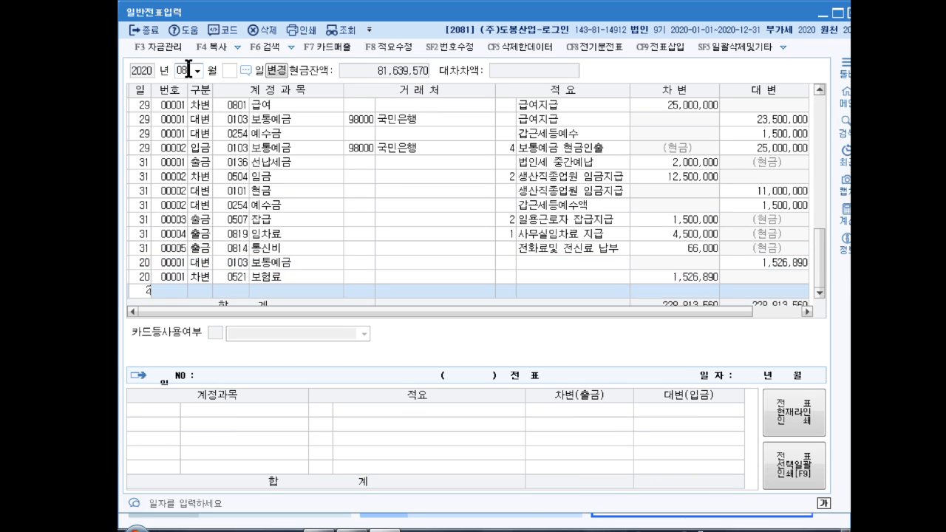
key("Return")
type("3")
key("Return")
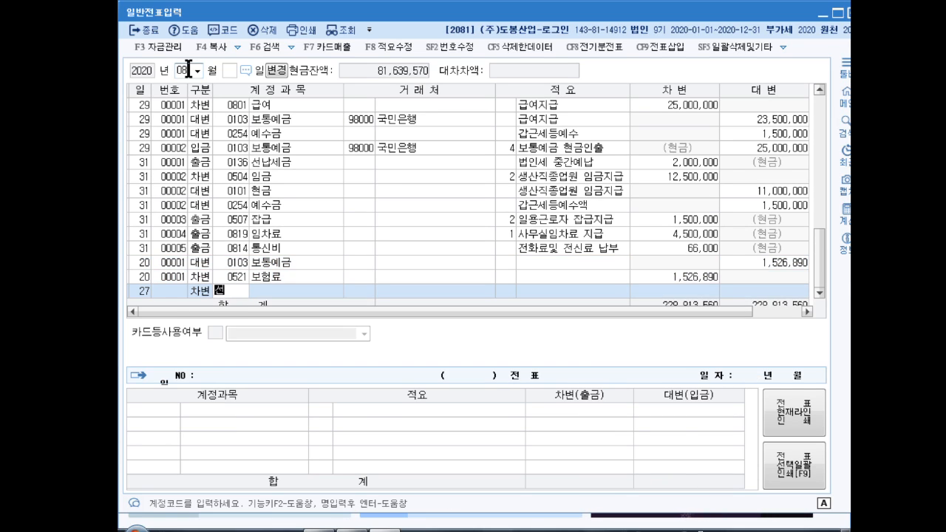
type("131")
key("Return")
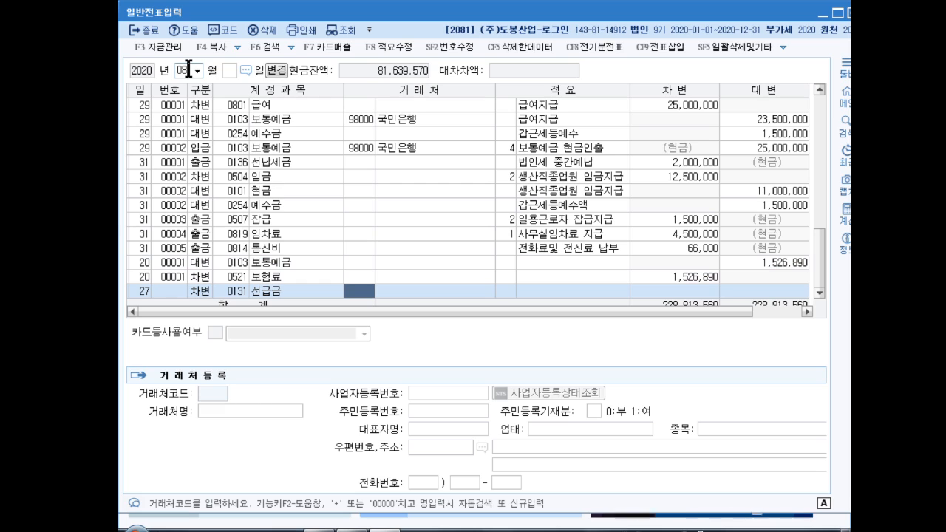
type("지순생")
key("Return")
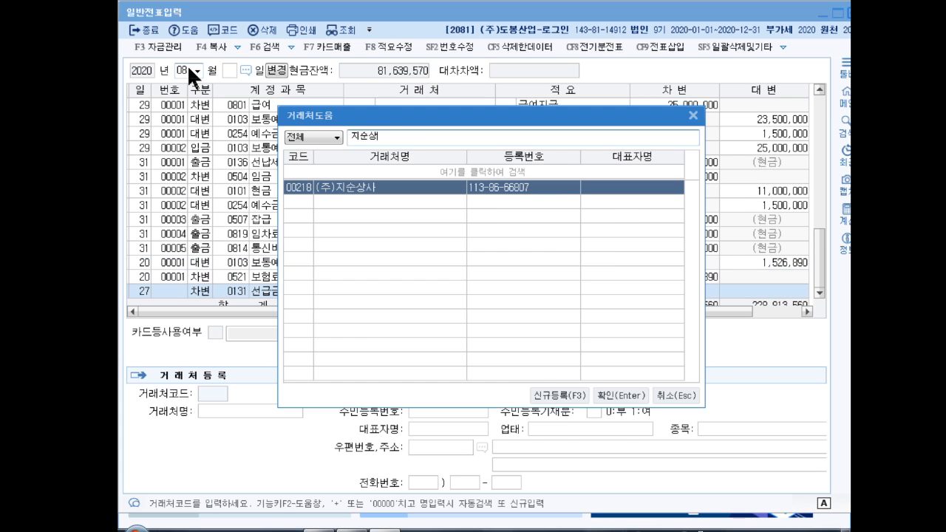
key("Return")
key("Return")
type("2000000")
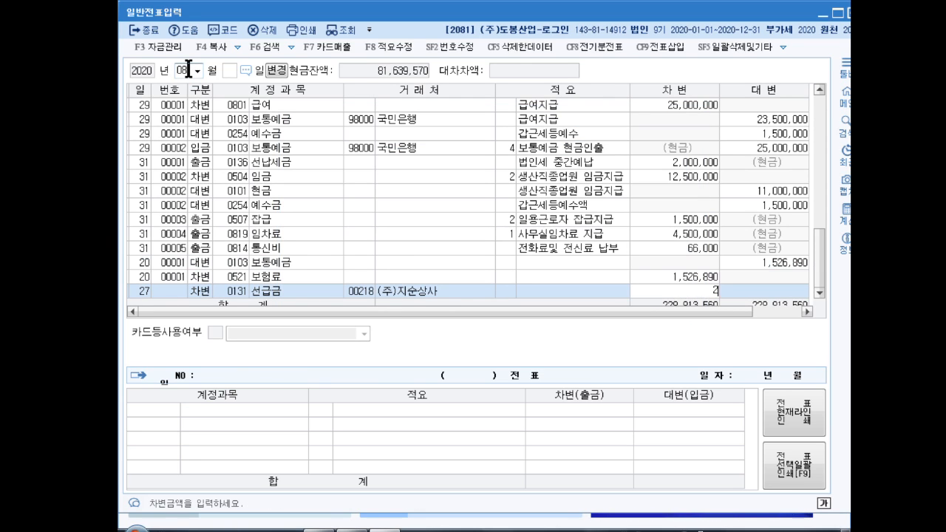
key("Return")
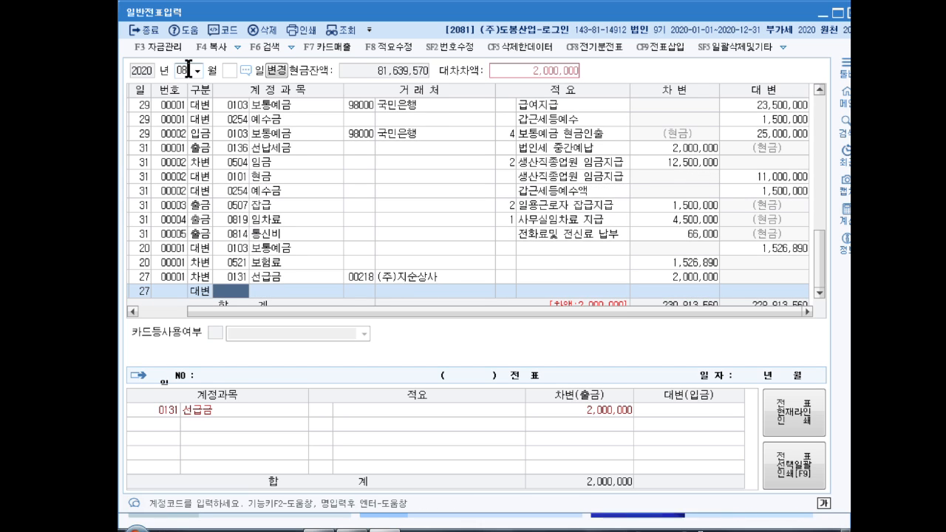
- Credit 0102 당좌예금 for 2,000,000 to balance the August 27 voucher
type("당좌예")
key("Return")
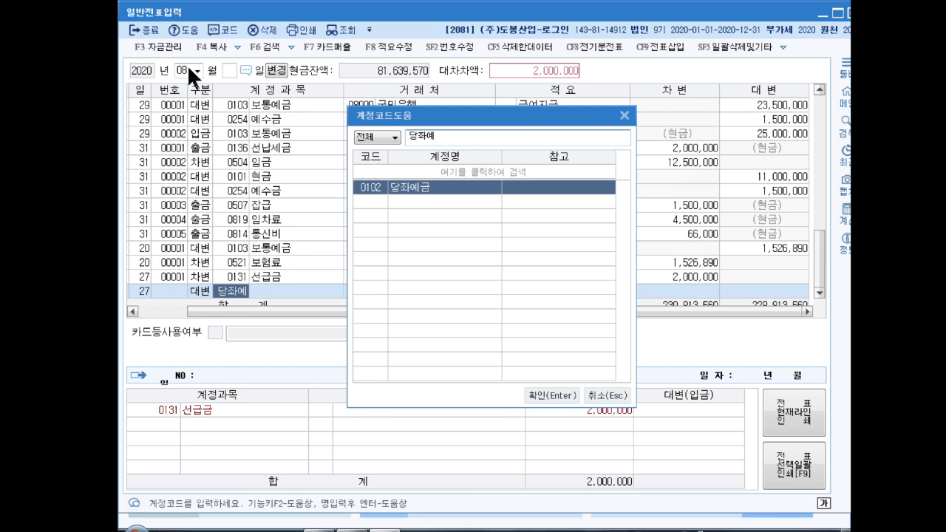
key("Return")
key("Return")
key("Return")
key("Return")
key("Up")
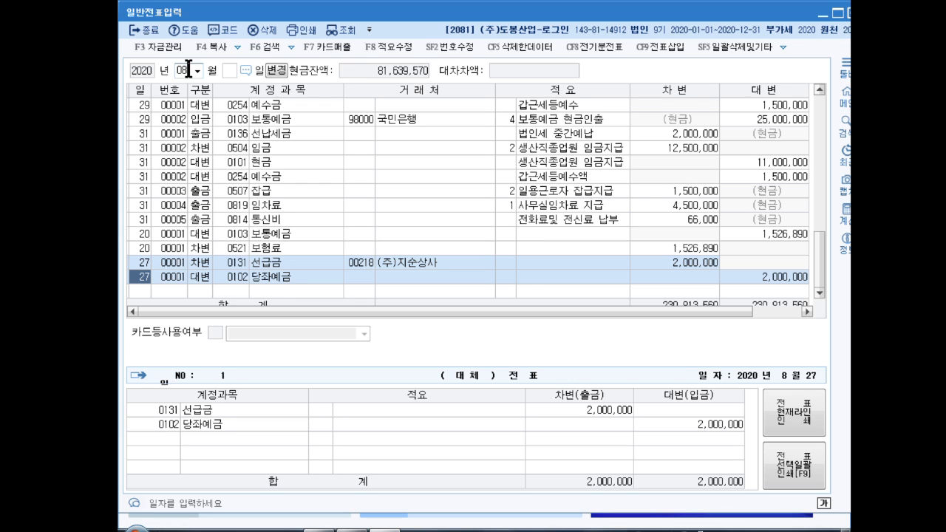
left_click(189, 68)
- Switch to December and debit 0811 복리후생비 500,000 on the 15th
type("12")
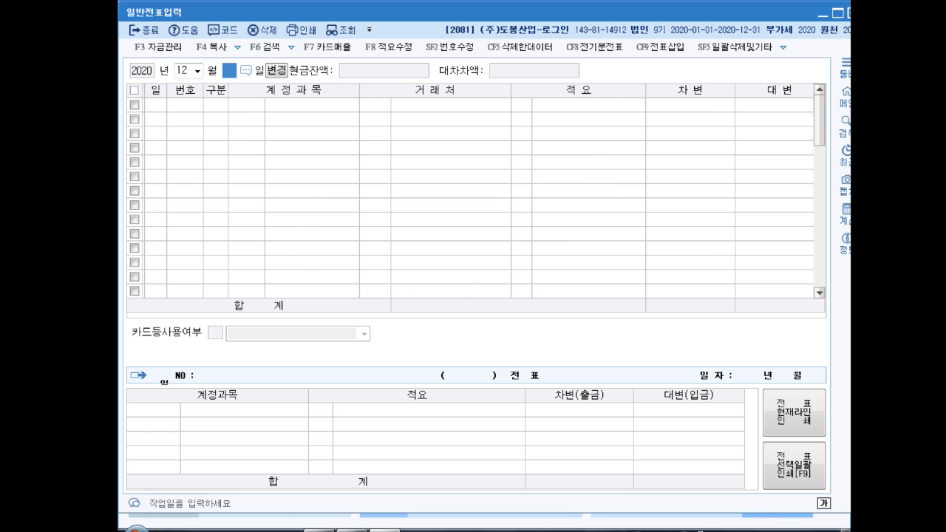
key("Return")
type("15")
key("Return")
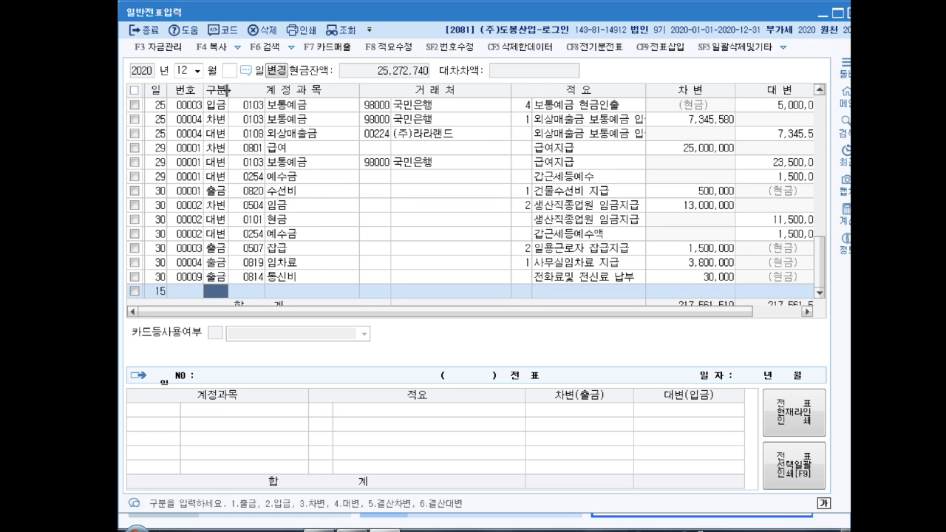
type("3복리후")
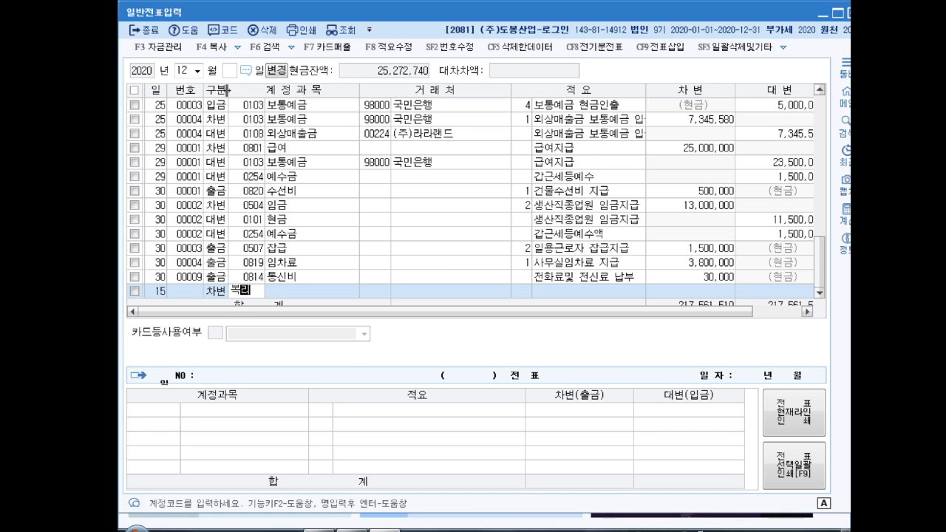
key("Return")
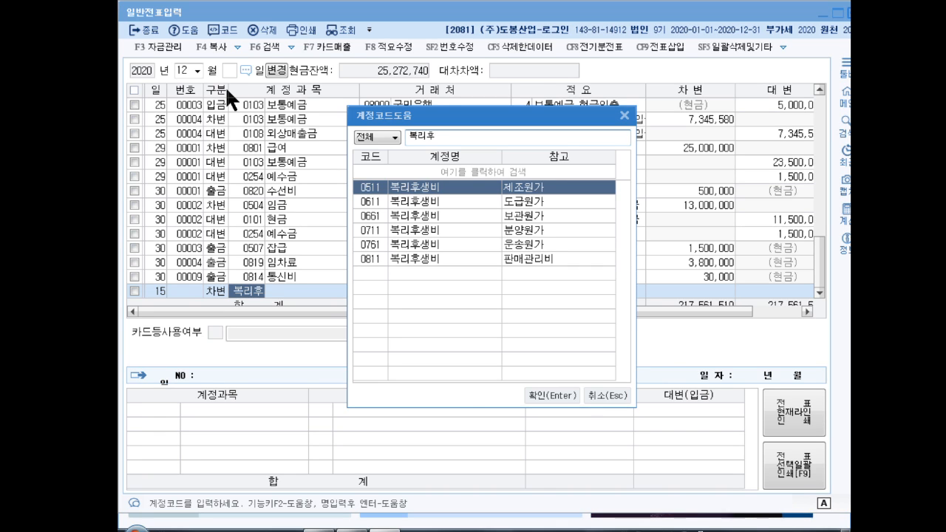
key("Down")
key("Down")
key("Down")
key("Down")
key("Down")
key("Return")
key("Return")
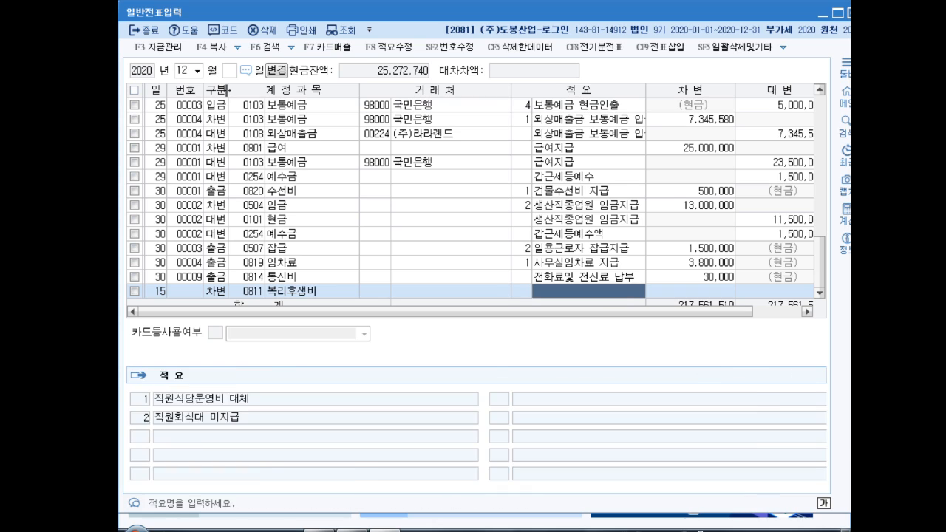
key("Return")
type("500,000")
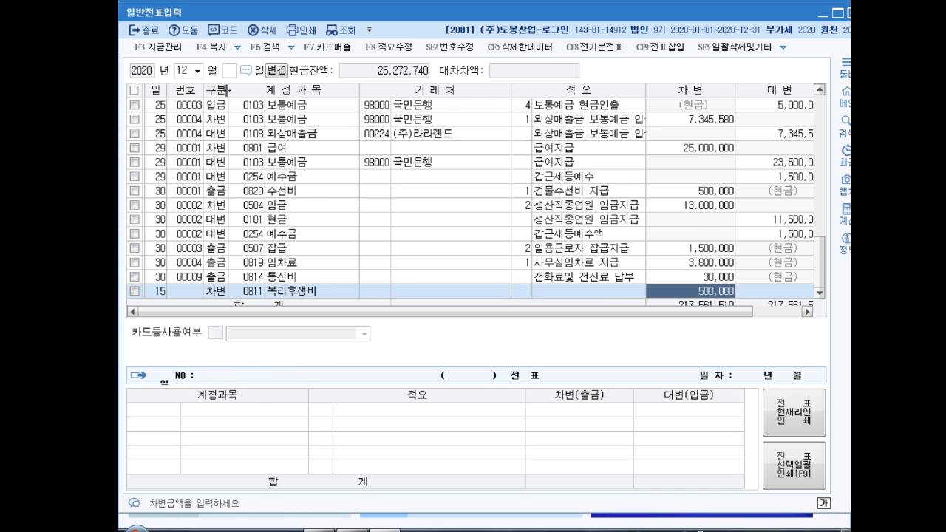
key("Return")
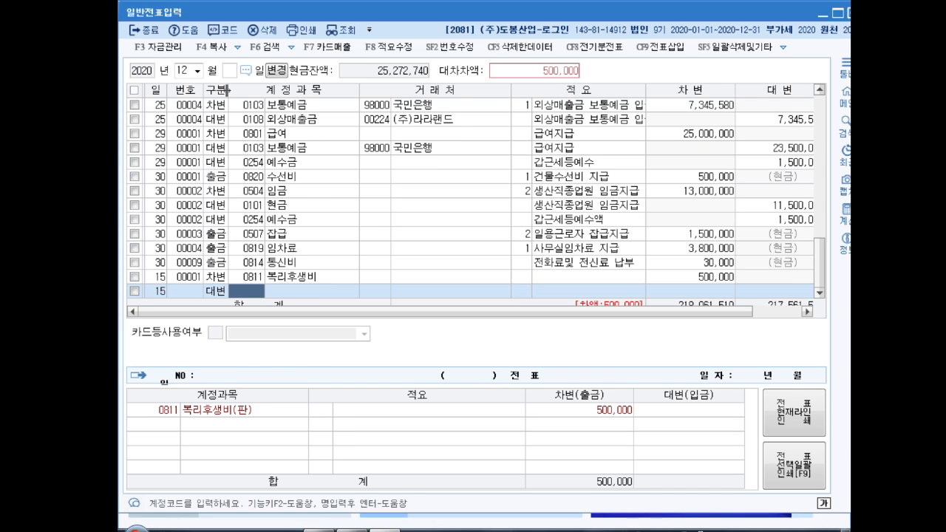
- Credit 0253 미지급금 500,000 with partner 부자카드 to balance the voucher
type("미지급")
key("Return")
key("Return")
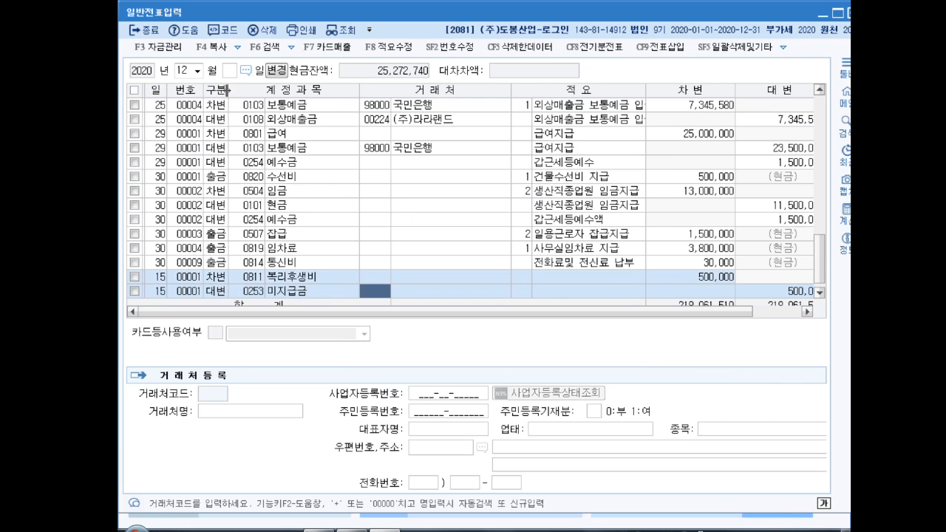
type("부자캐")
key("Return")
key("Return")
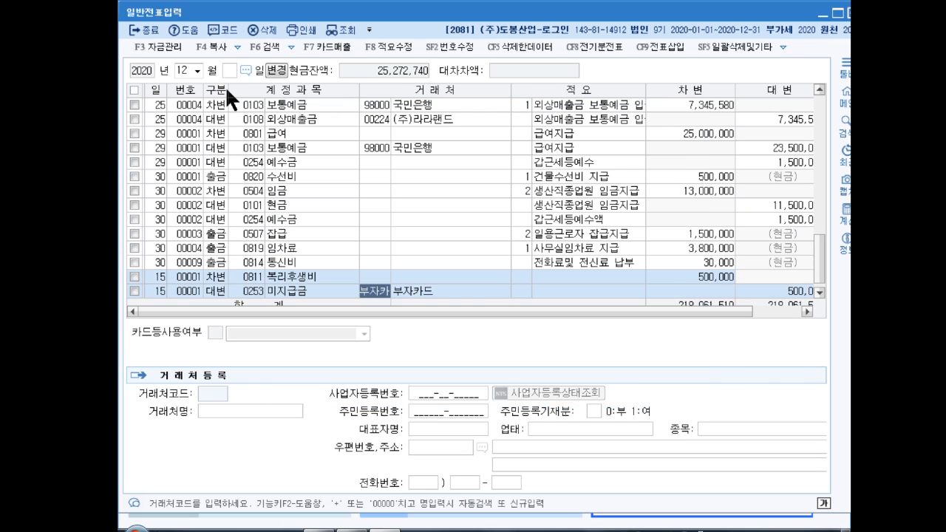
key("Return")
key("Return")
key("Return")
key("Up")
key("Down")
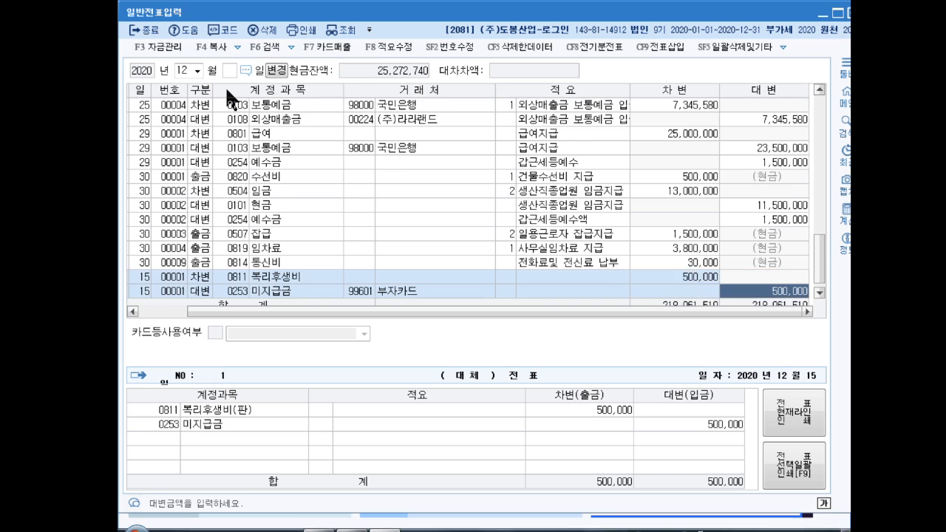
key("Return")
key("Up")
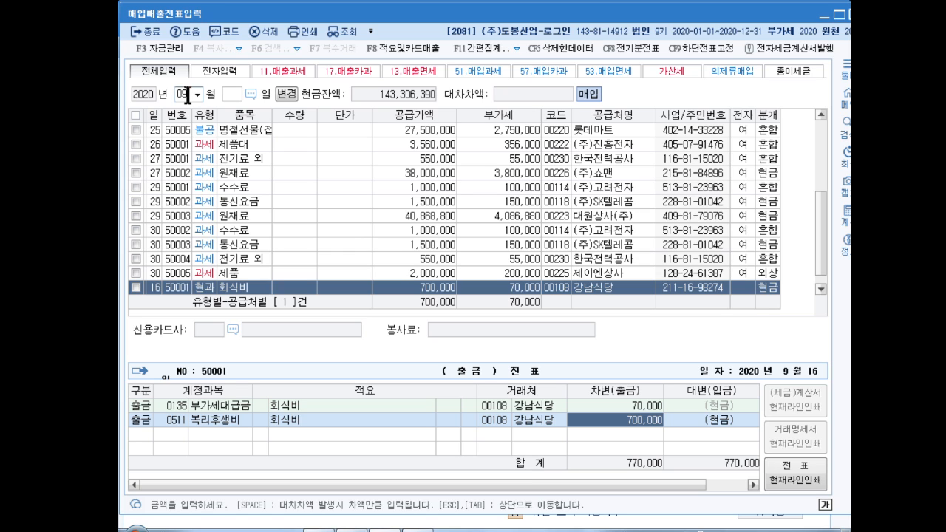
- Close the purchase-sales voucher and settings windows, then open 부동산임대공급가액명세서 under 부가가치
key("Escape")
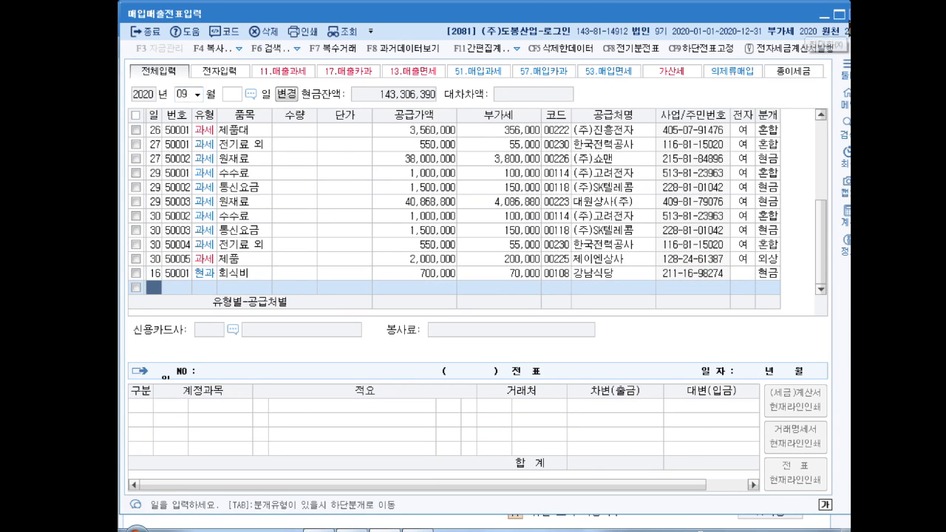
left_click(849, 15)
key("Escape")
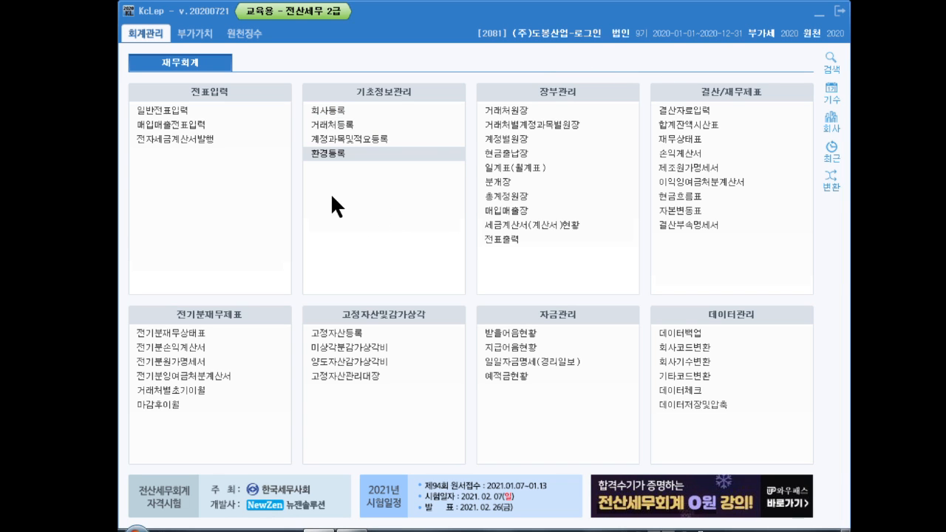
left_click(196, 34)
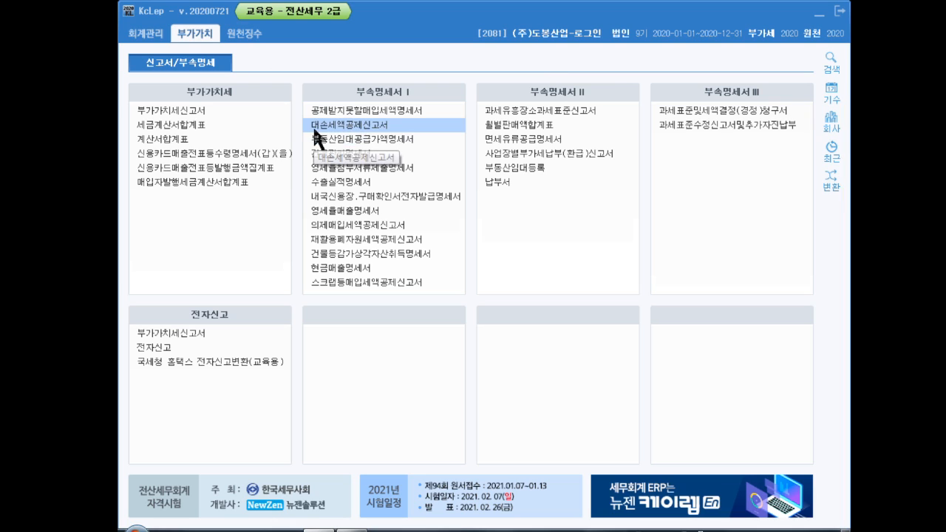
left_click(372, 139)
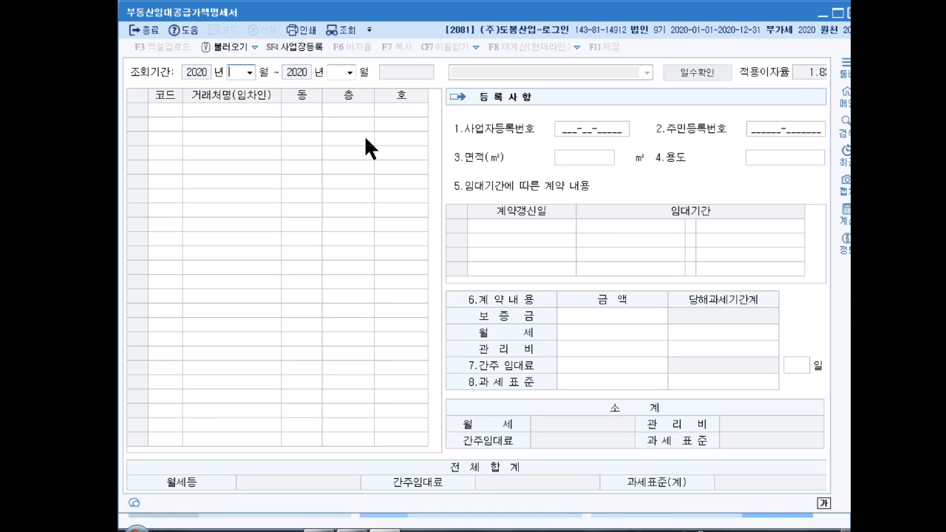
- Set the statement period to months 01–03 and select tenant 한길상사
type("1")
key("Return")
type("3")
key("Return")
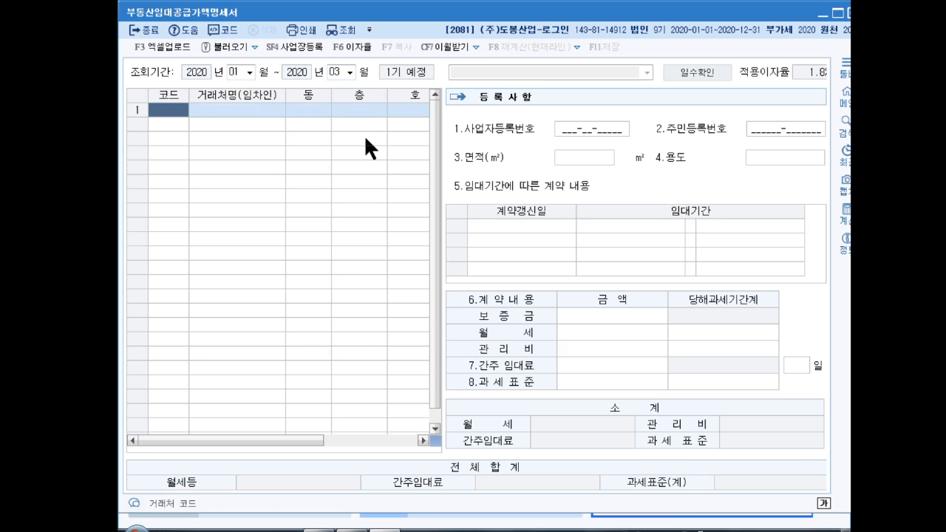
key("F2")
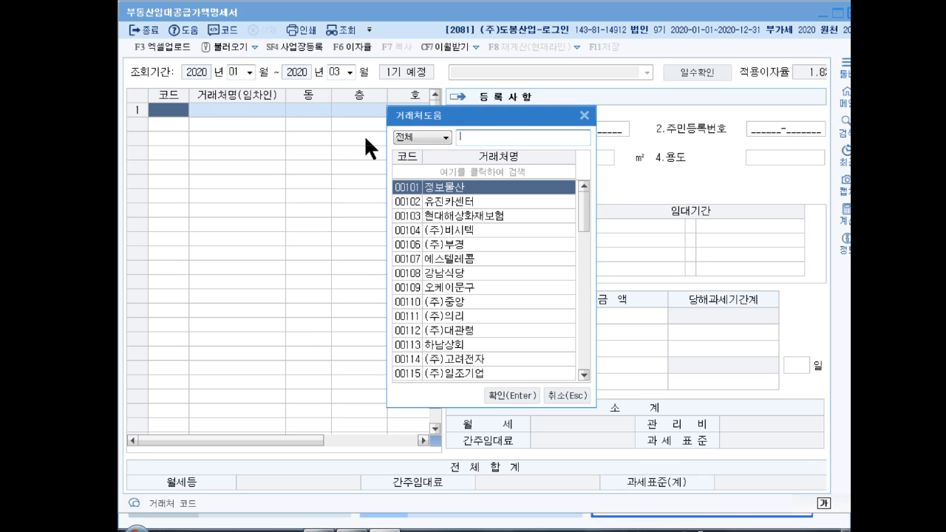
type("한길")
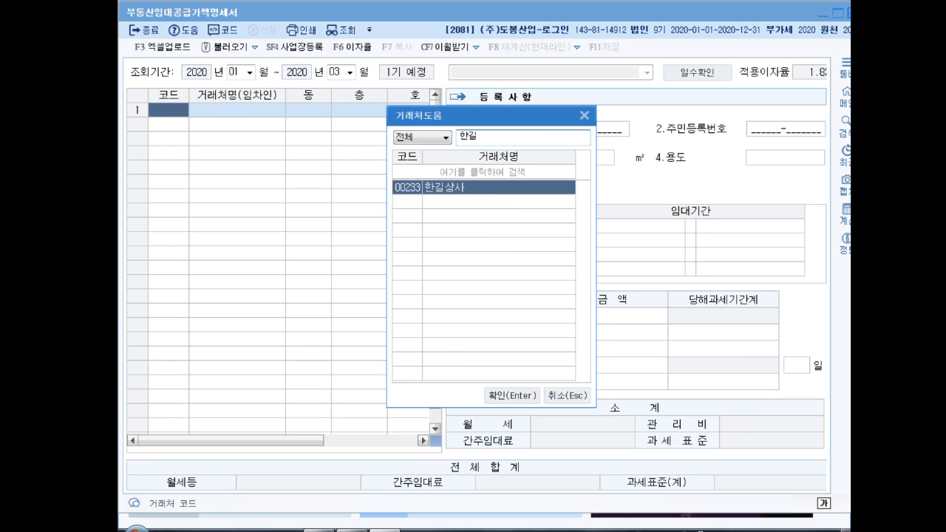
key("Return")
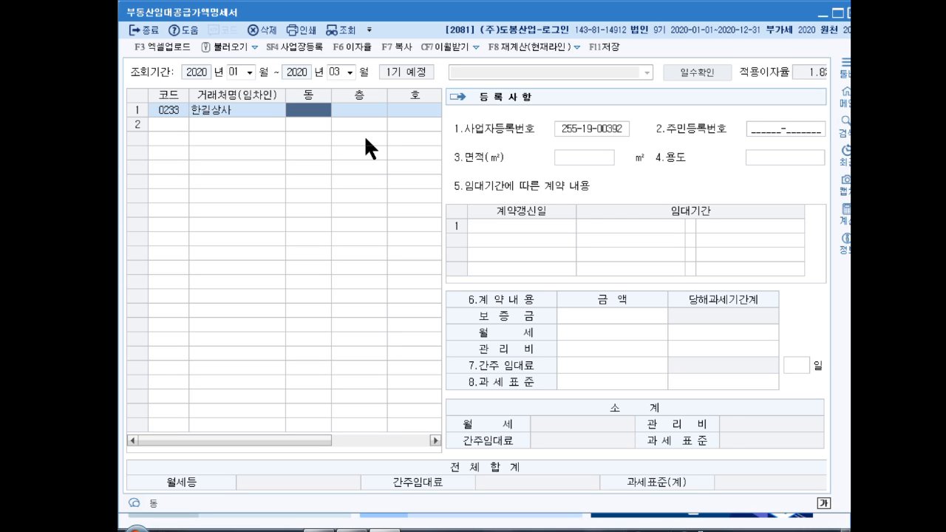
- Enter building 1, floor 1, unit 101, area 100 m² and usage 상가
type("1")
key("Return")
type("1")
key("Return")
type("101")
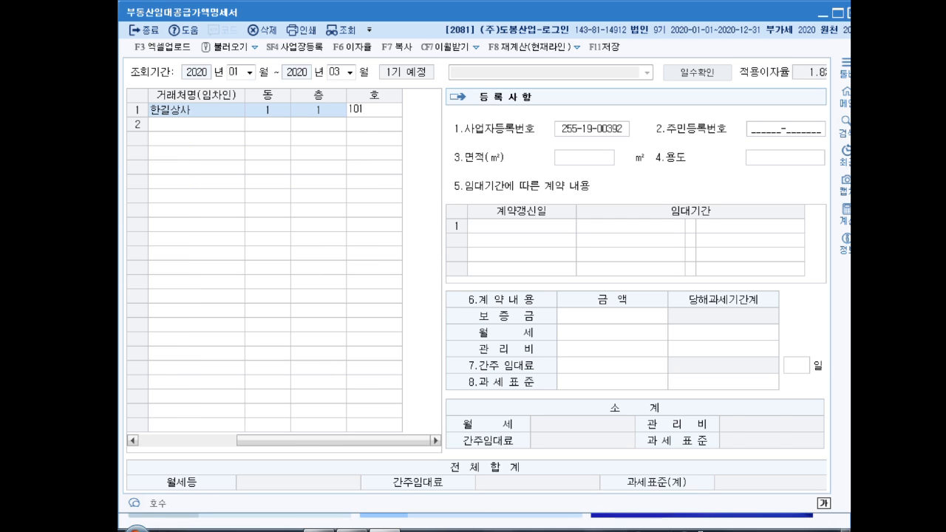
key("Return")
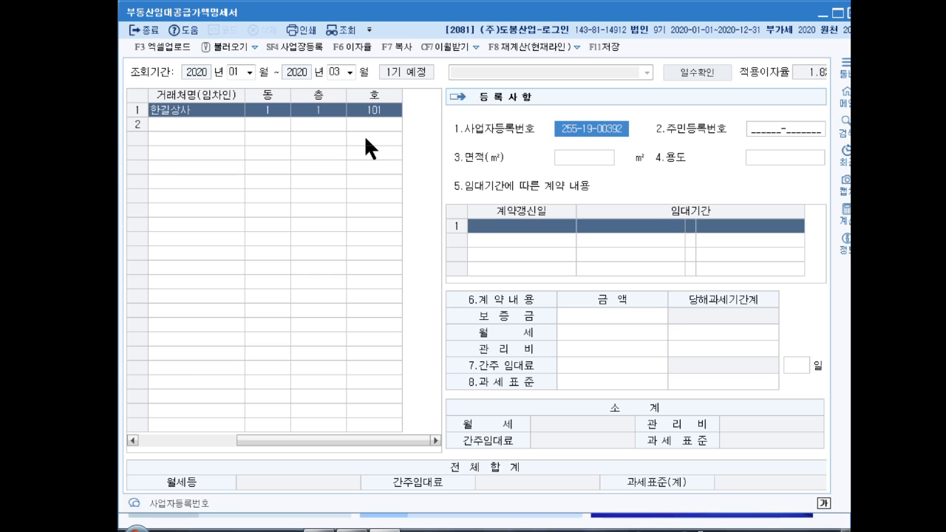
key("Return")
key("Return")
type("1")
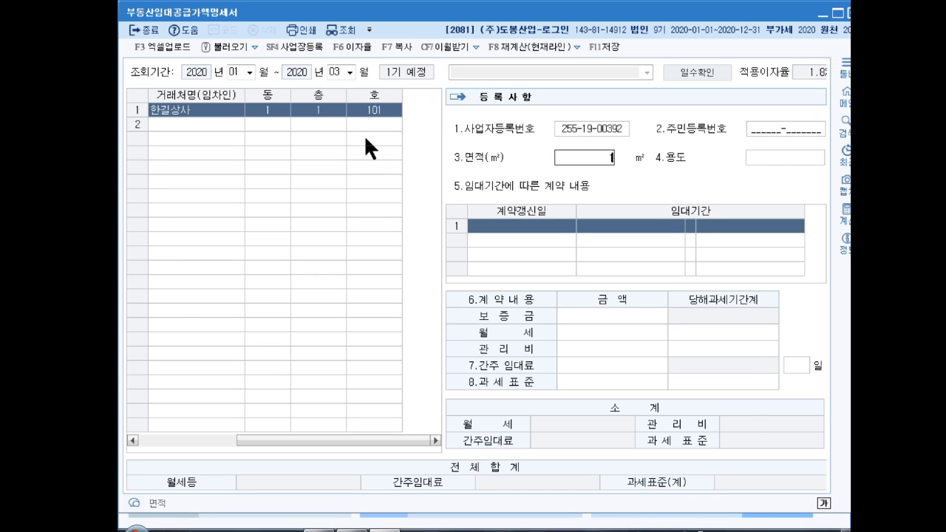
type("00")
key("Return")
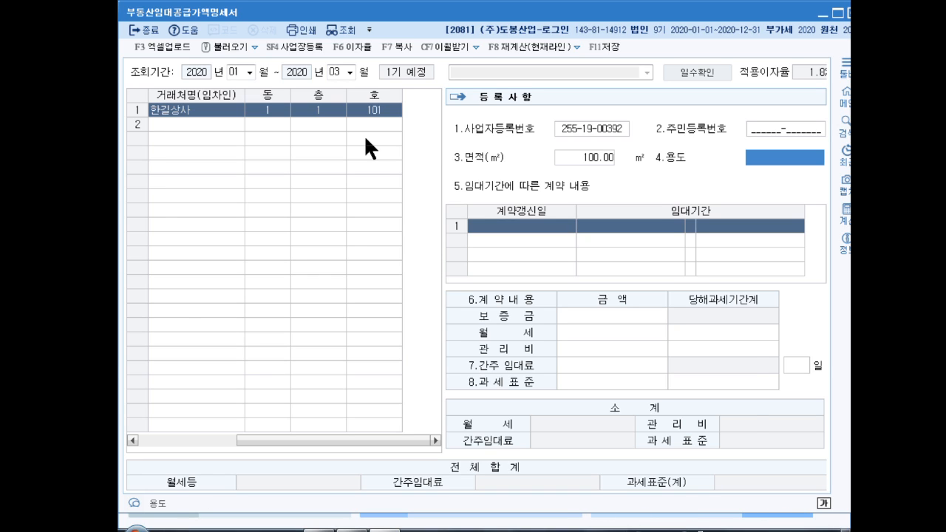
type("상가")
key("Return")
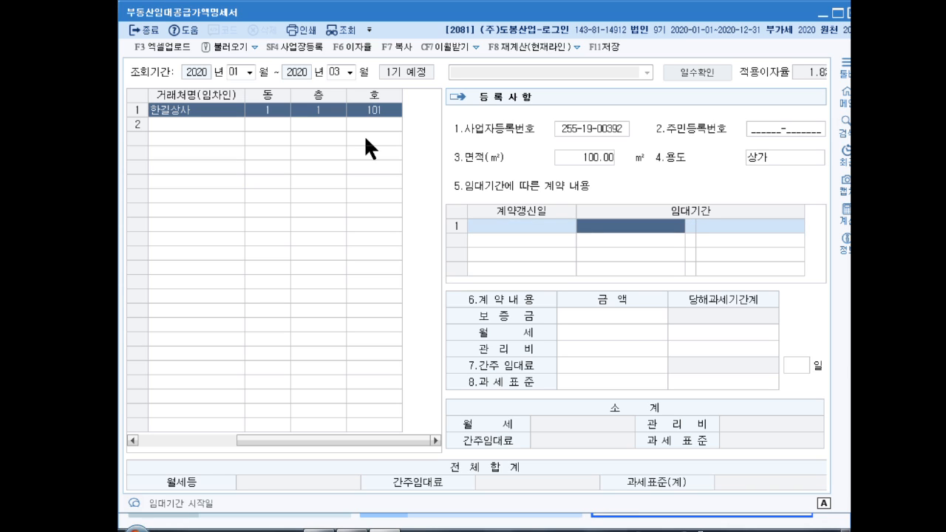
- Set the lease term from 2020-01-01 to 2021-12-31
type("202001")
key("Return")
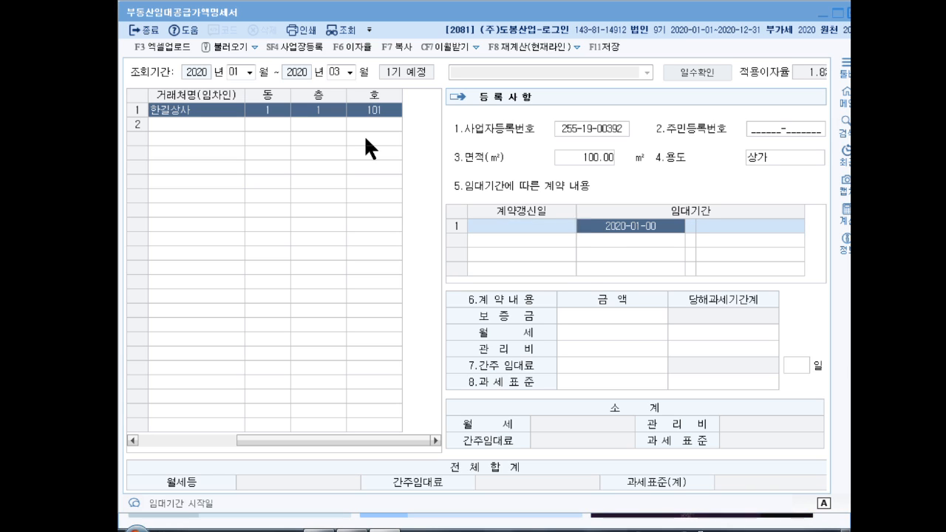
key("Return")
type("2020-01-")
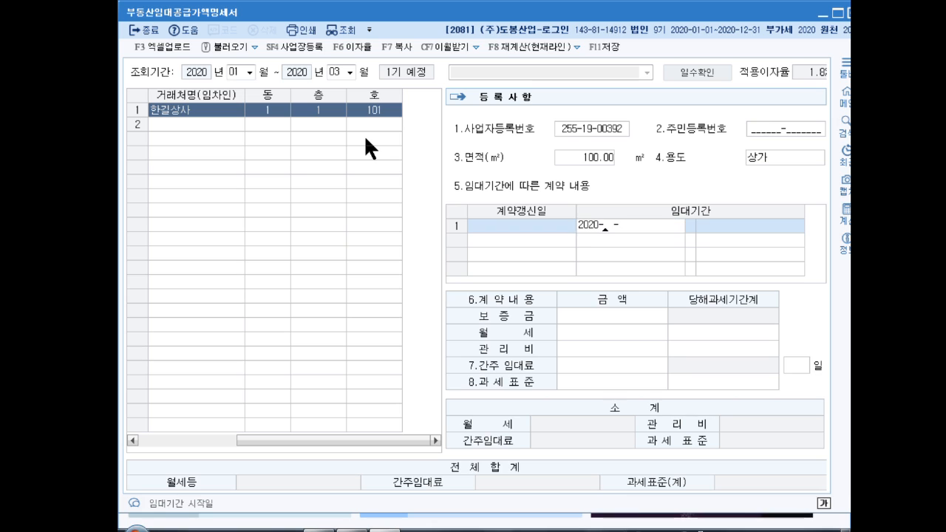
type("01")
key("Return")
type("2021-")
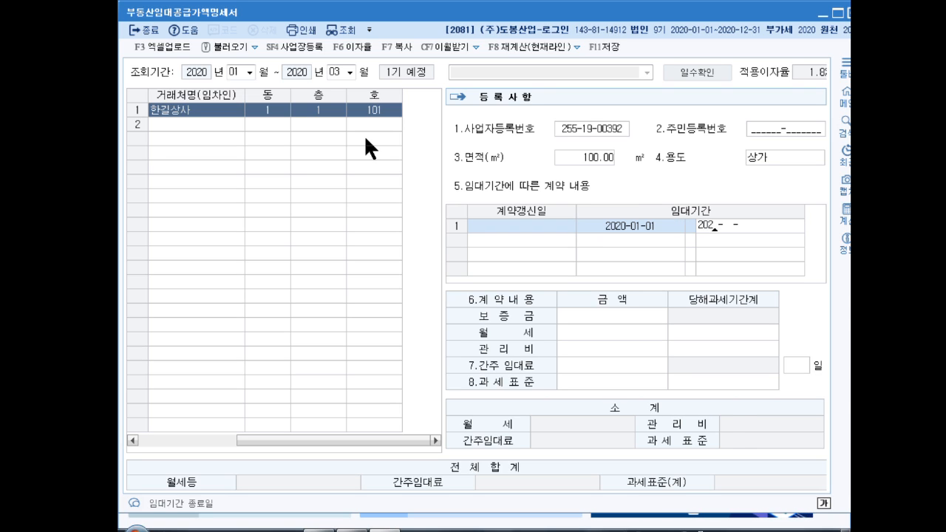
type("12-31")
key("Return")
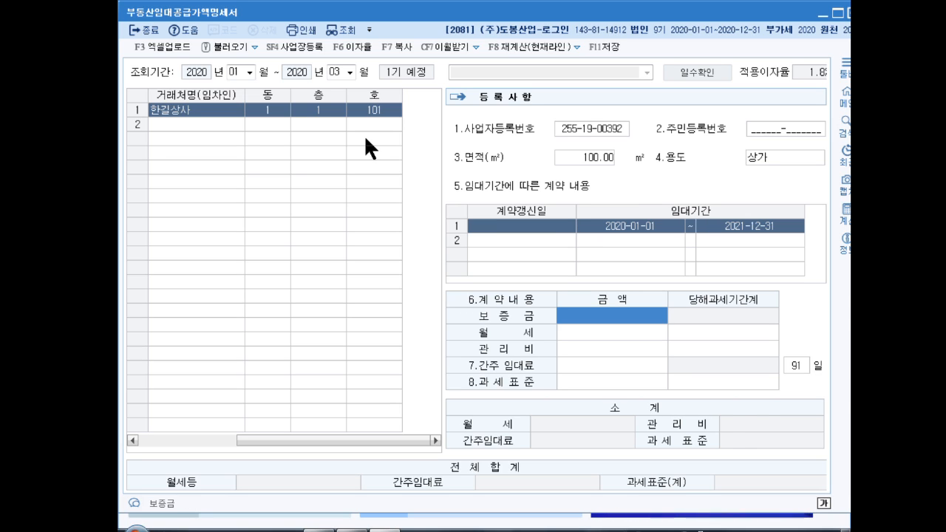
- Enter deposit 50,000,000 and monthly rent 2,000,000, moving on to the next row
type("50000000")
key("Return")
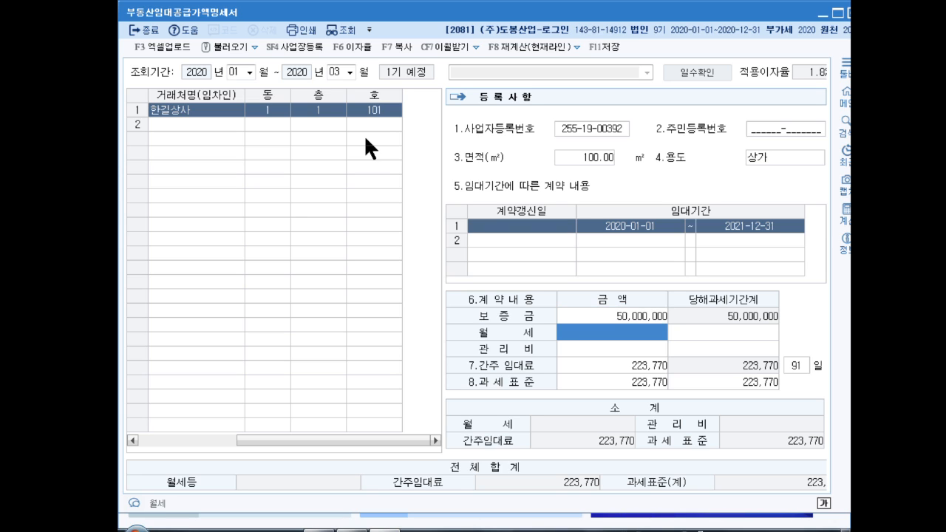
type("0,000,000")
key("Return")
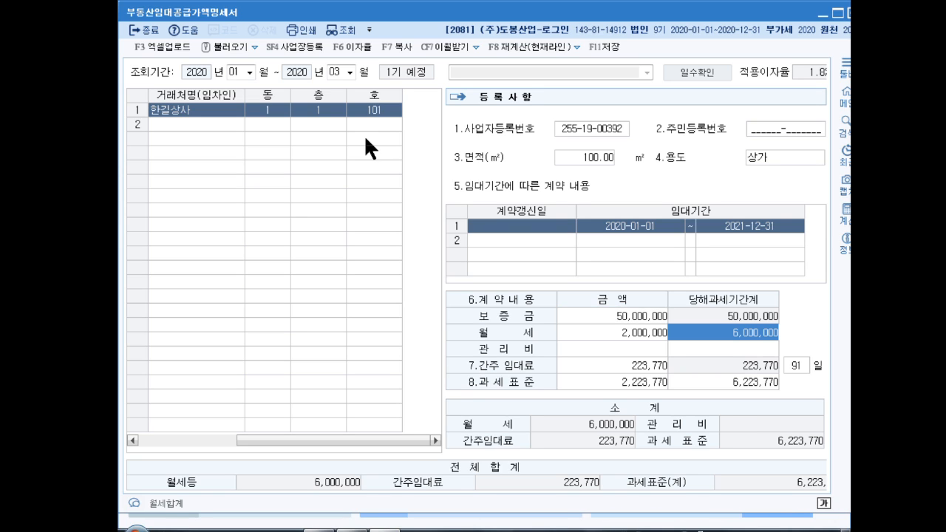
key("Return")
key("Return")
key("Return")
key("Return")
key("Return")
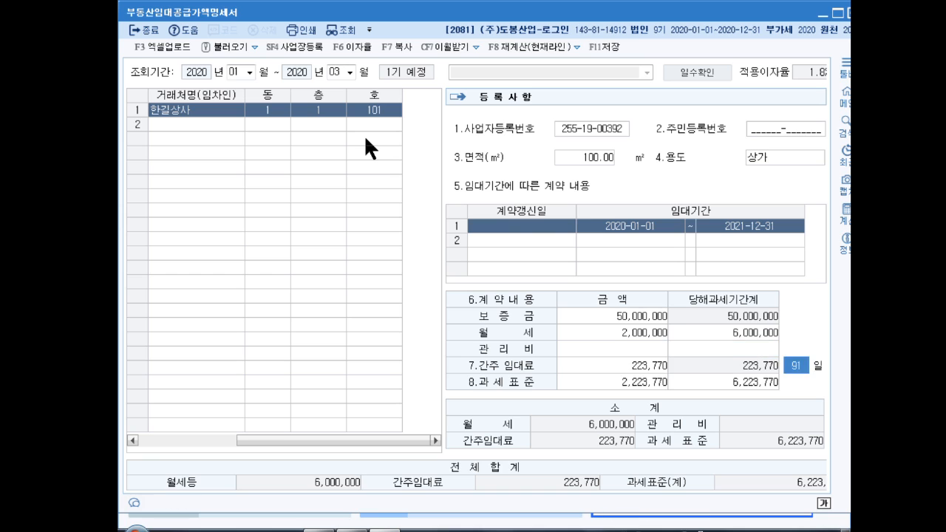
key("Return")
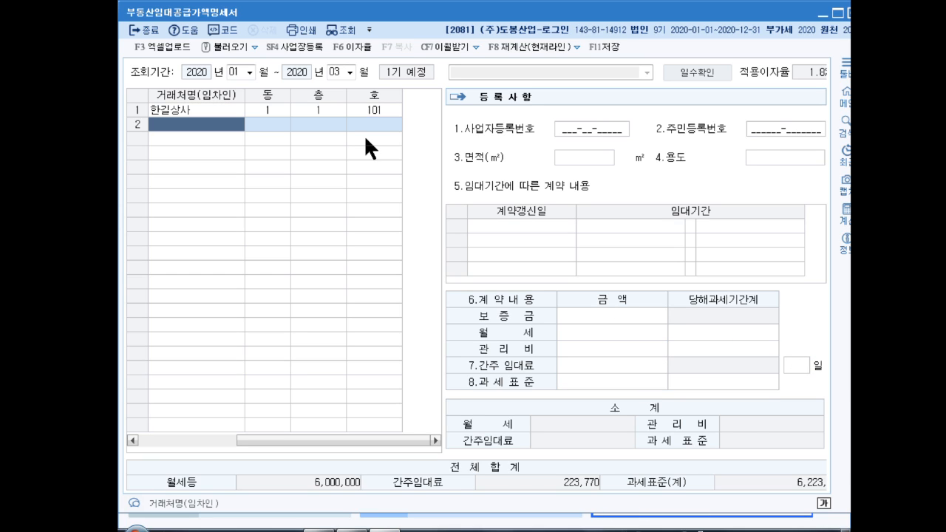
- Add (주)커피상사 in row 2 for unit 1동 2층 201, 90 m², used as 사무실
key("F2")
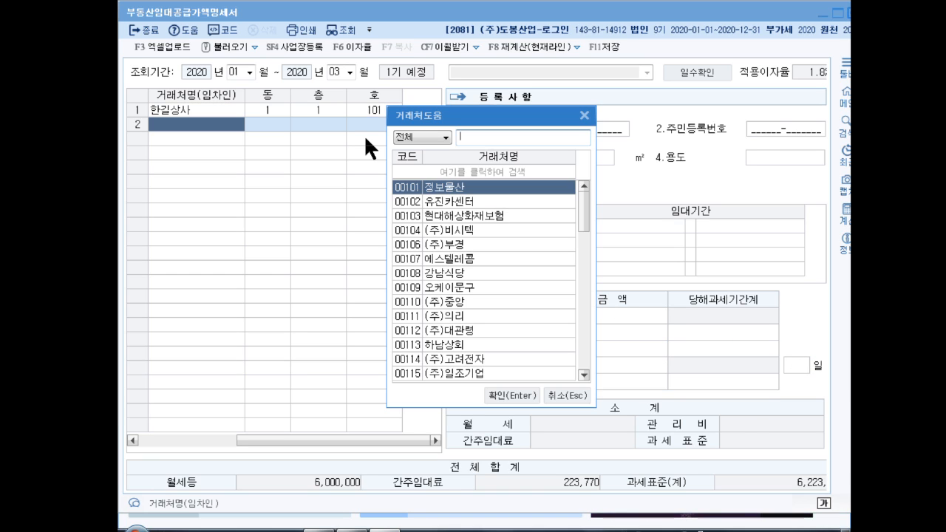
type("커피")
key("Return")
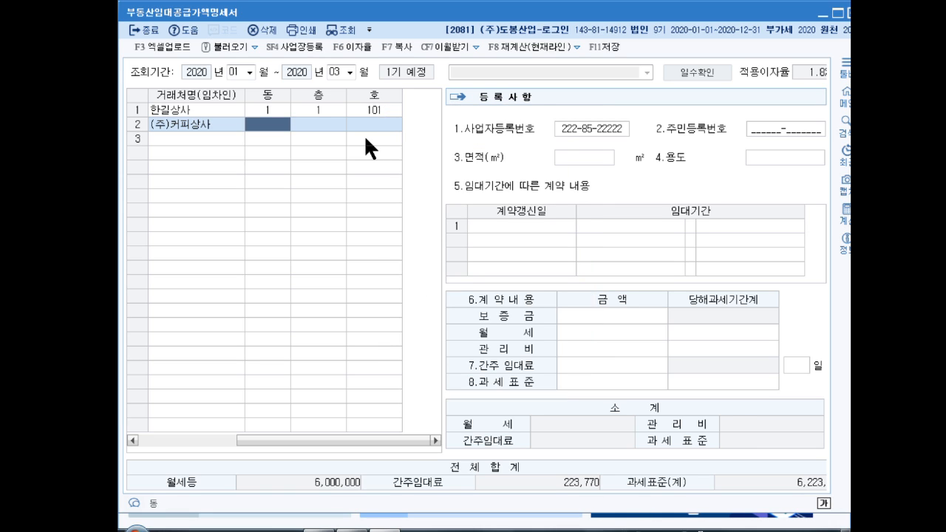
type("1")
key("Return")
type("2")
key("Return")
type("201")
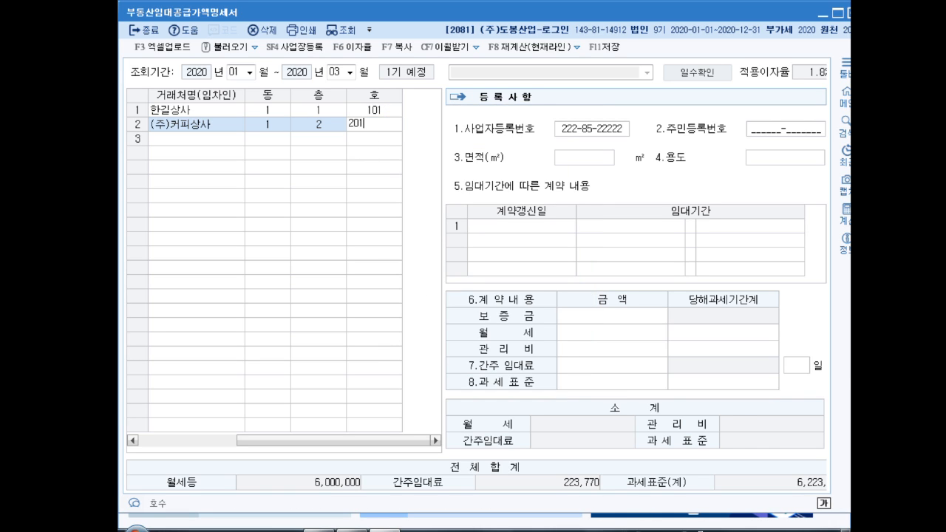
key("Return")
key("Return")
key("Return")
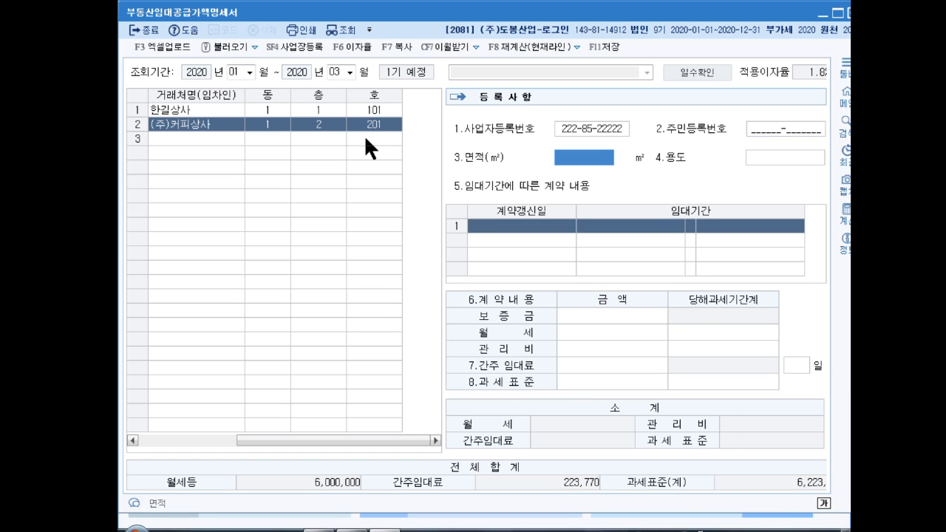
type("90")
key("Return")
type("사무실")
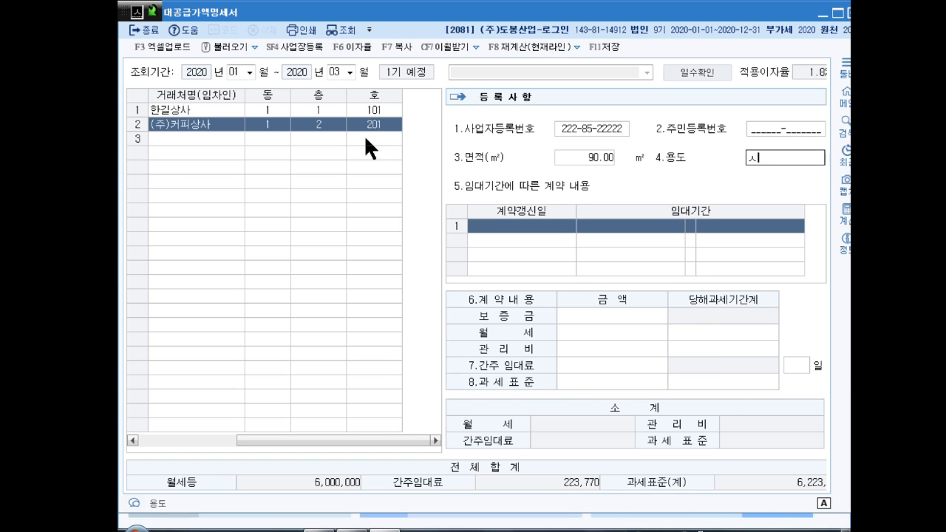
key("Return")
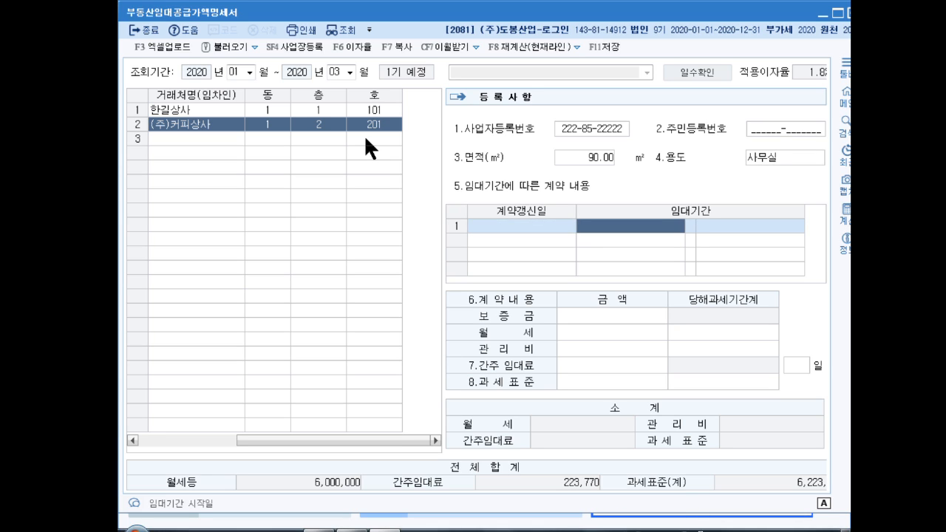
- Enter the 2018-02-01 to 2020-01-31 lease with 20,000,000 deposit and 1,000,000 monthly rent
type("20180201")
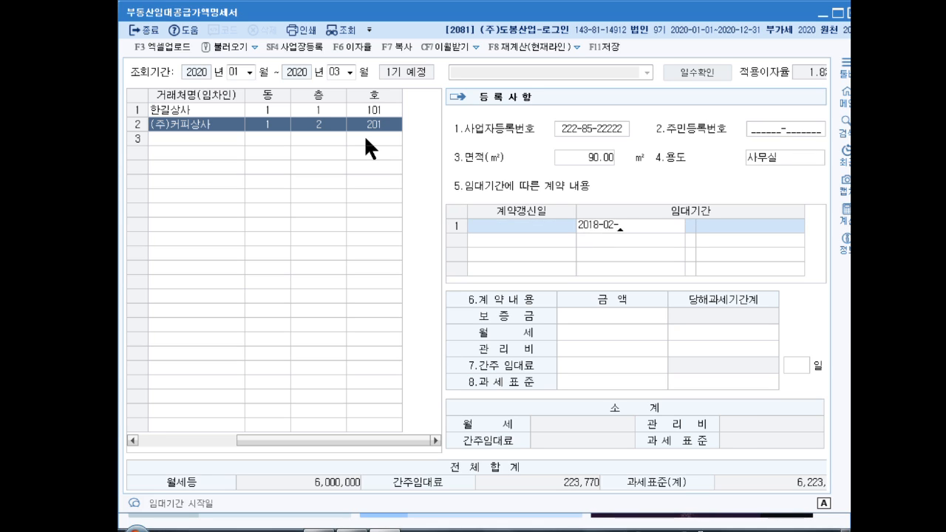
key("Return")
type("2020-01-")
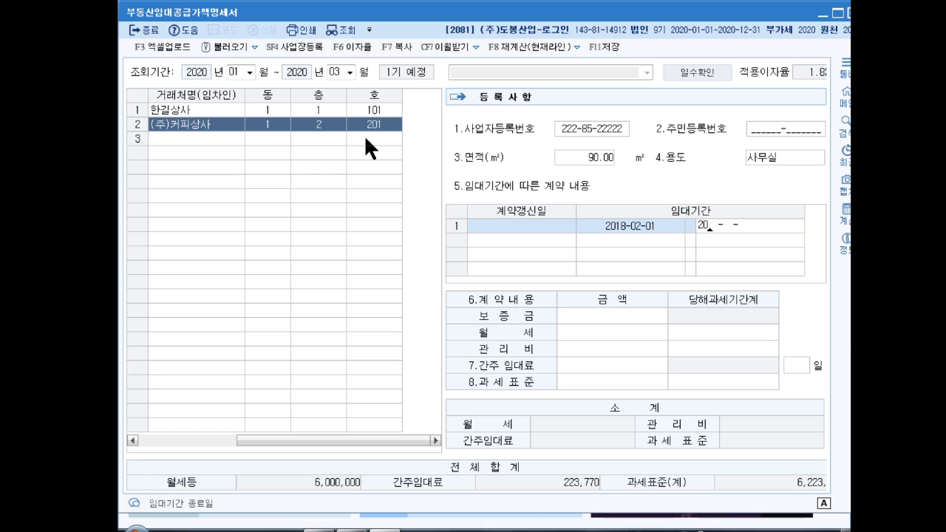
type("31")
key("Return")
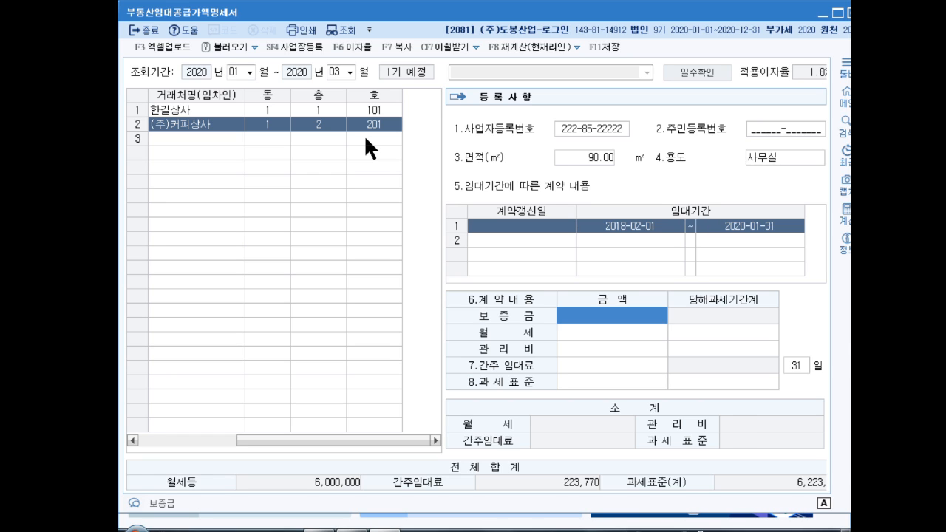
type("20000000")
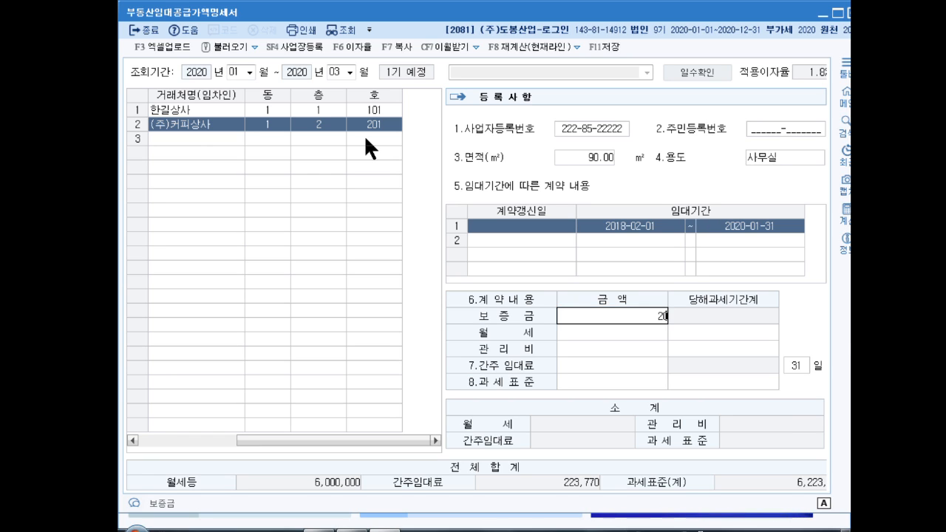
key("Return")
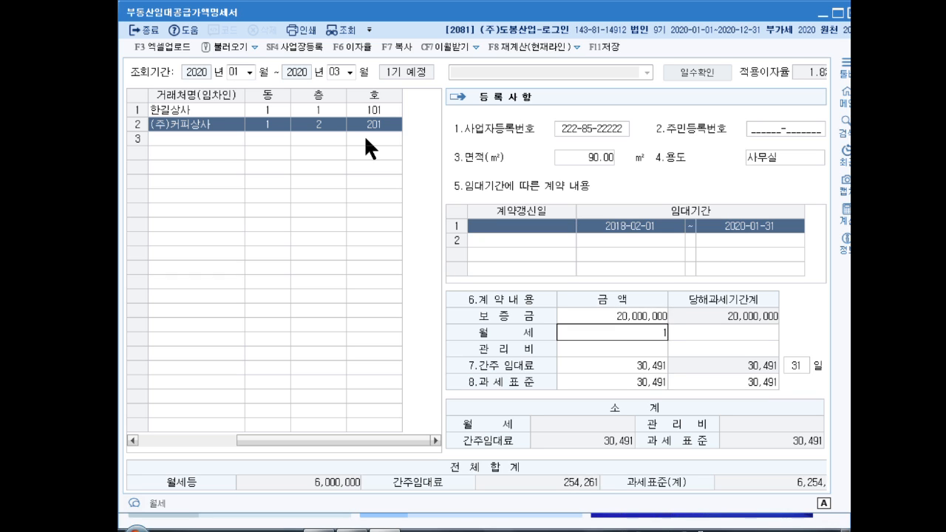
type("1000000")
key("Return")
key("Return")
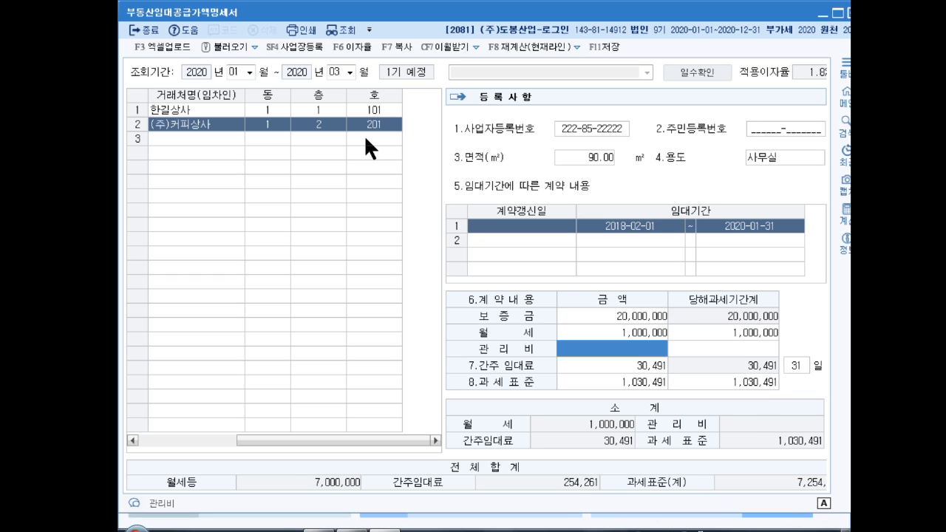
key("Return")
key("Return")
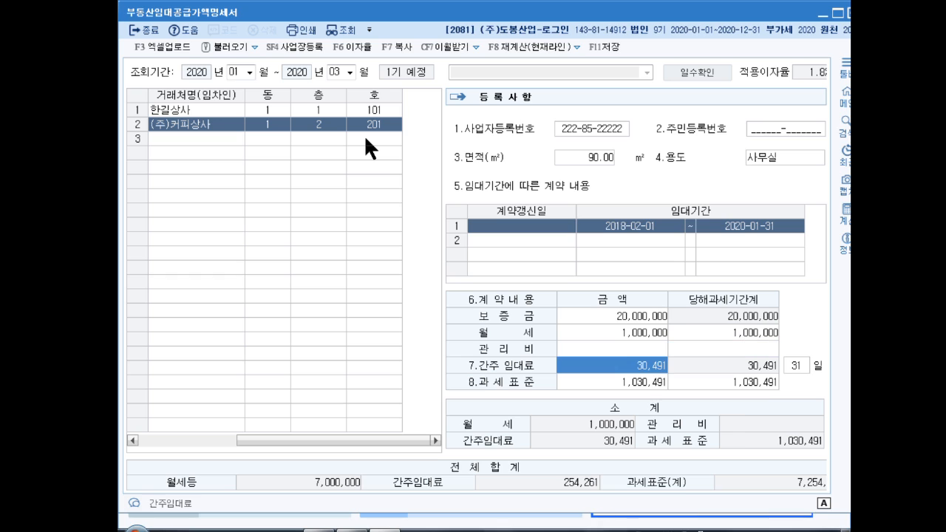
key("Return")
key("Return")
key("Return")
key("Return")
key("Return")
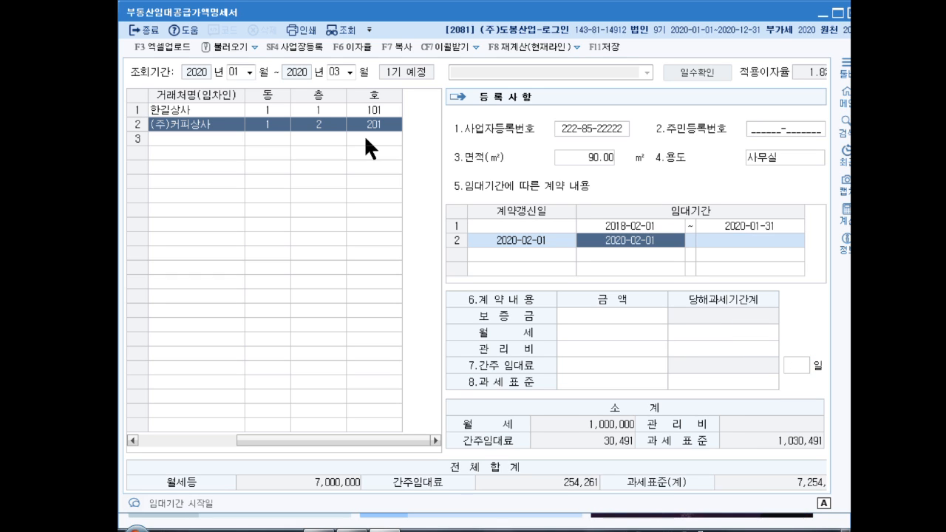
- Enter the renewed lease ending 2022-01-31 with 40,000,000 deposit and 1,000,000 monthly rent
key("Return")
type("2022")
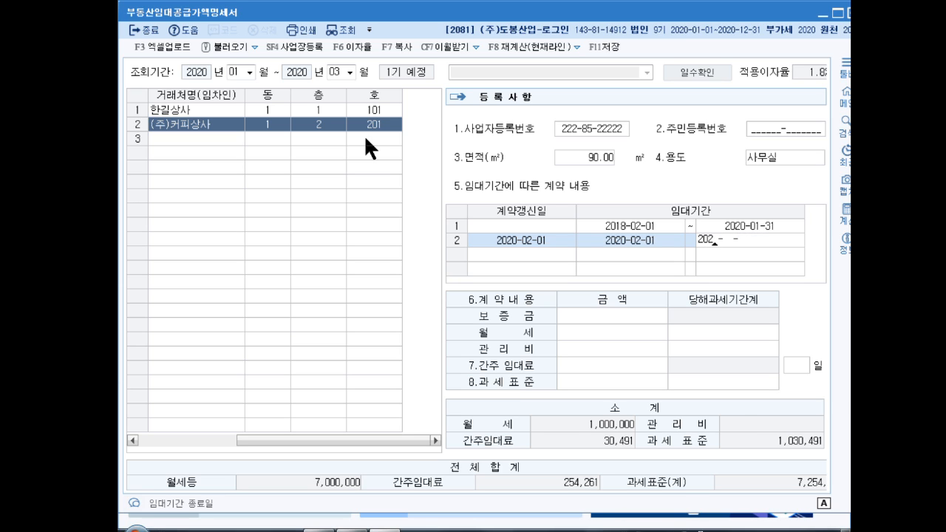
type("01-31")
key("Return")
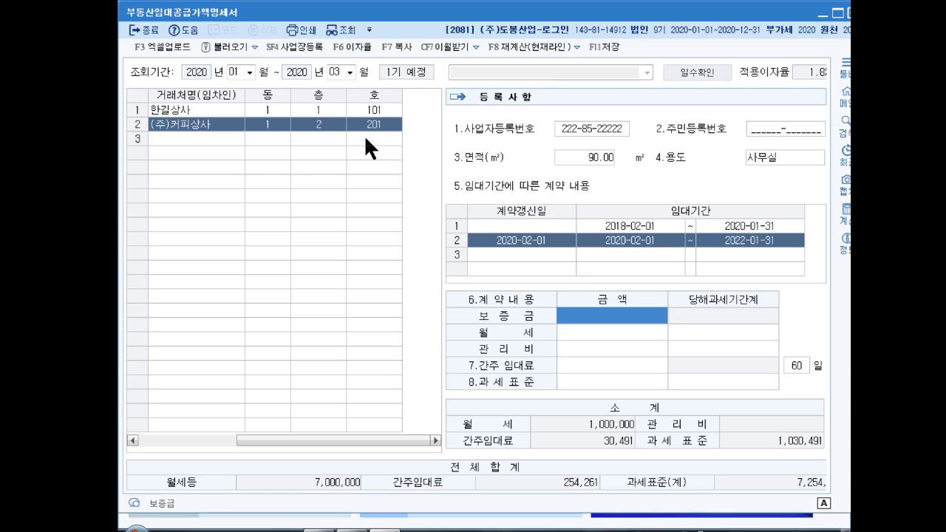
type("40000000")
key("Return")
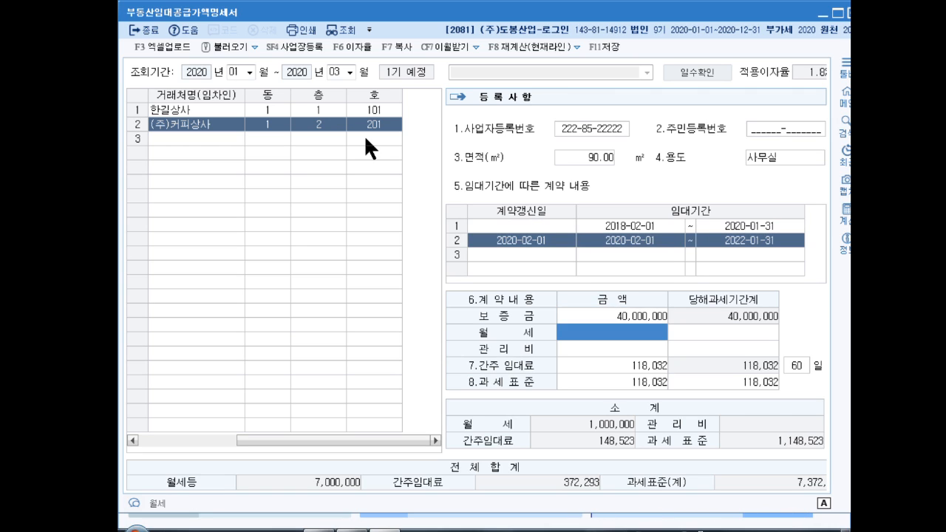
type("1000000")
key("Return")
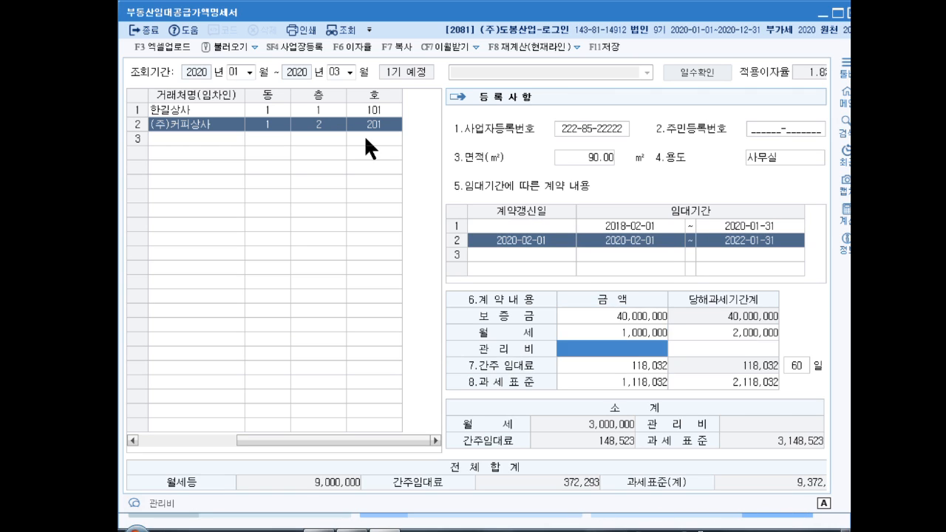
key("Return")
key("Return")
key("Return")
key("Return")
key("Return")
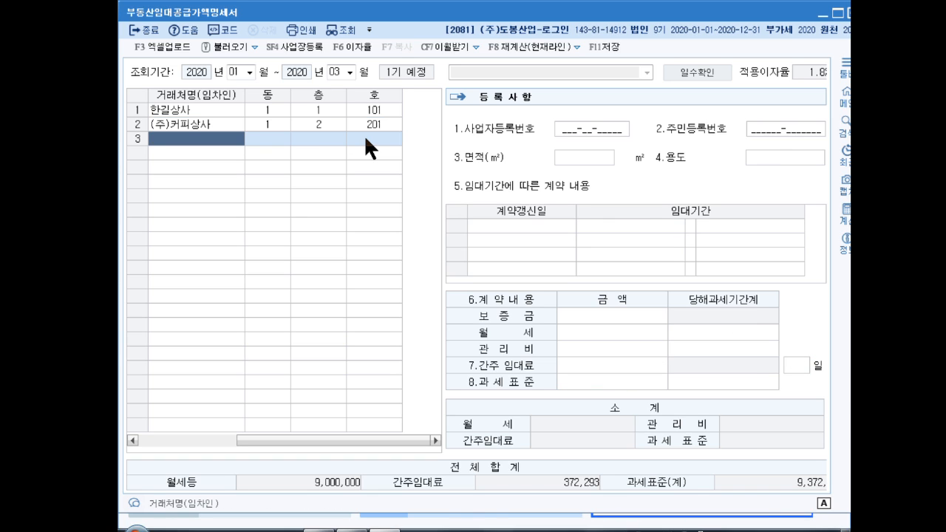
key("Up")
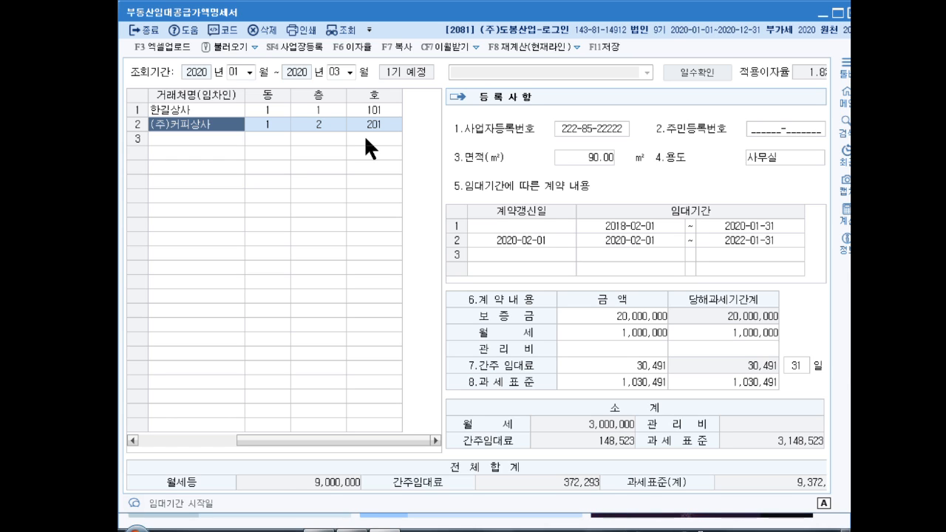
- Close the rental supply value statement, answering 예(Y) to save the changes
left_click(853, 13)
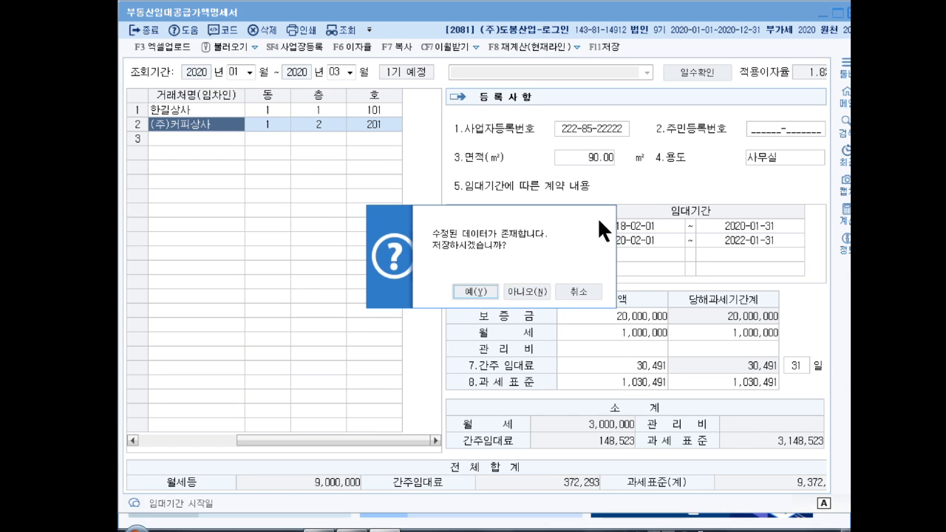
left_click(476, 291)
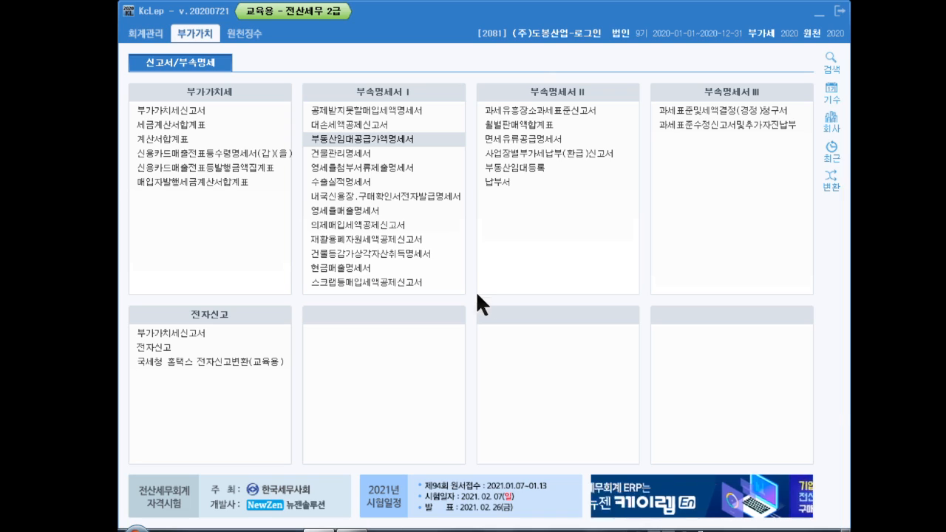
- Open 부가가치세신고서 and set the 조회기간 to 10/1 through 12/31
left_click(194, 108)
left_click(194, 108)
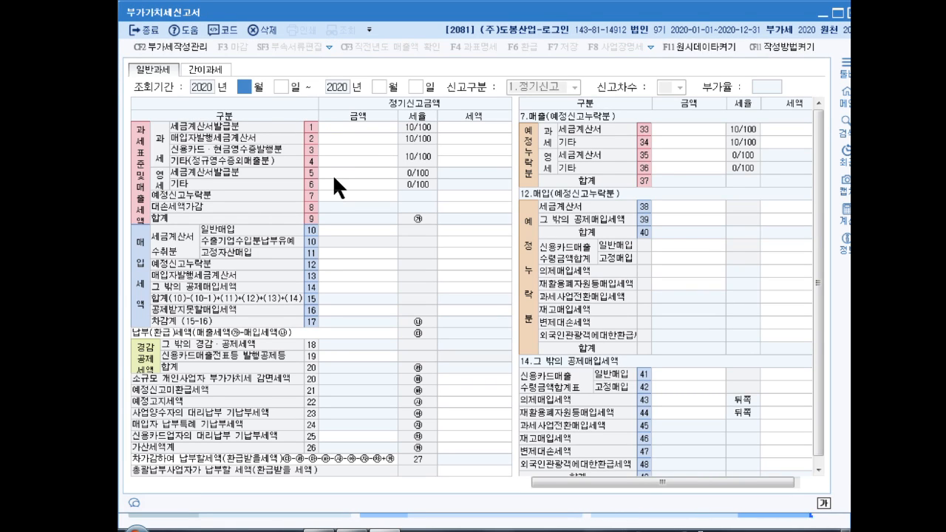
type("10")
key("Return")
type("1")
key("Return")
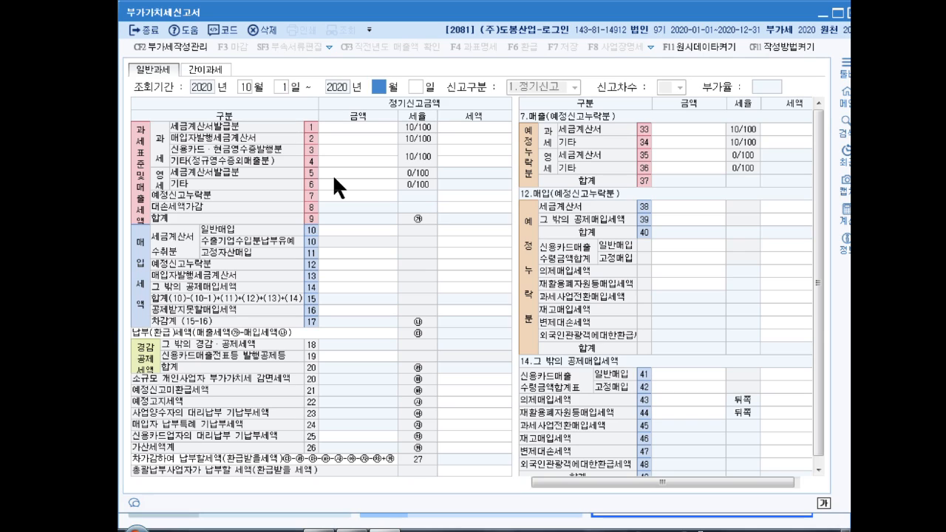
type("12")
key("Return")
type("31")
key("Return")
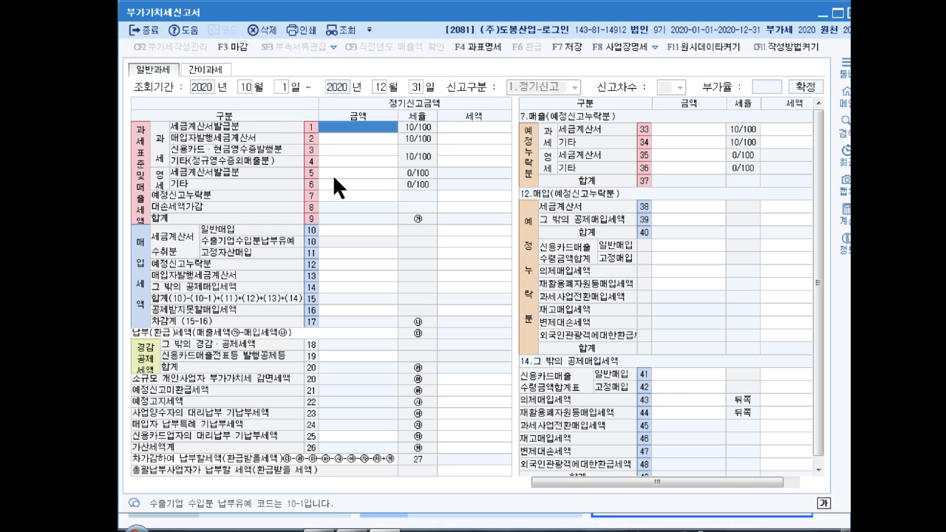
- Enter sales of 870,000,000 in row 1, 619,045 in row 4 and 4,500,000 in row 6
type("87")
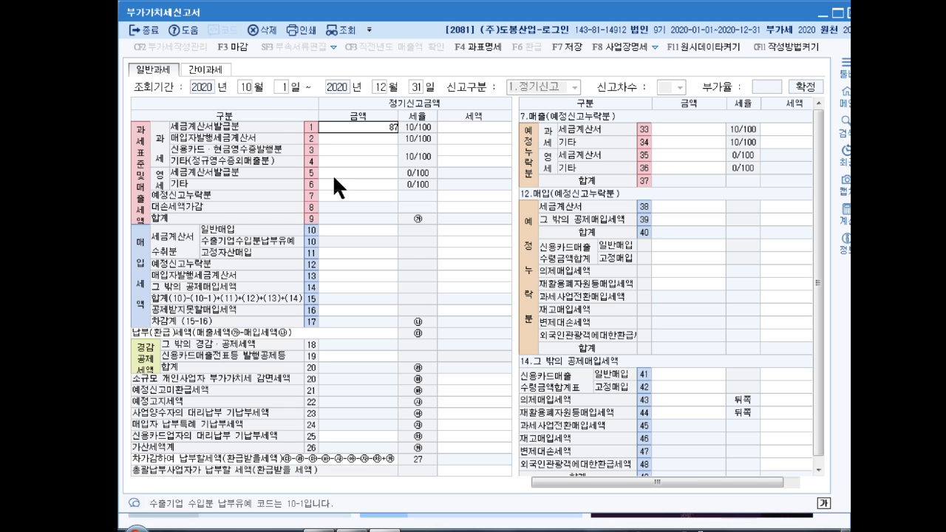
type("0,000,000")
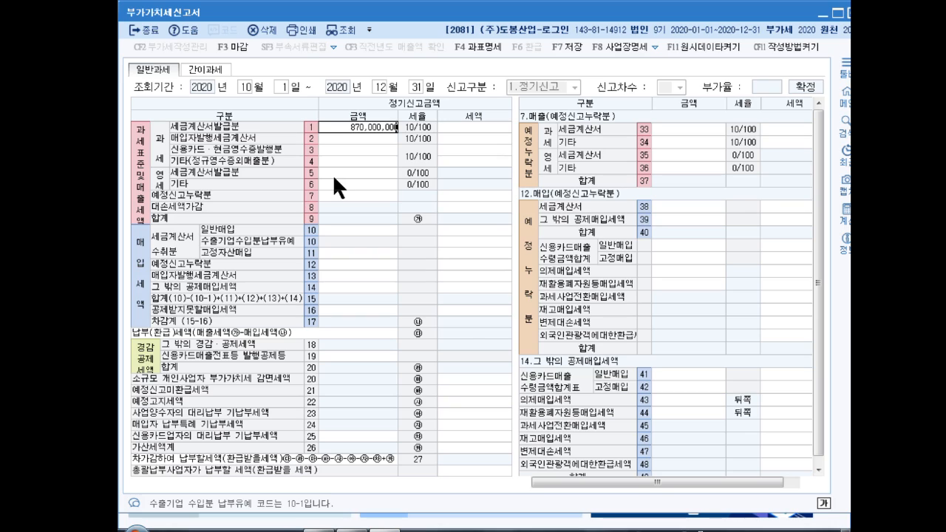
key("Return")
key("Return")
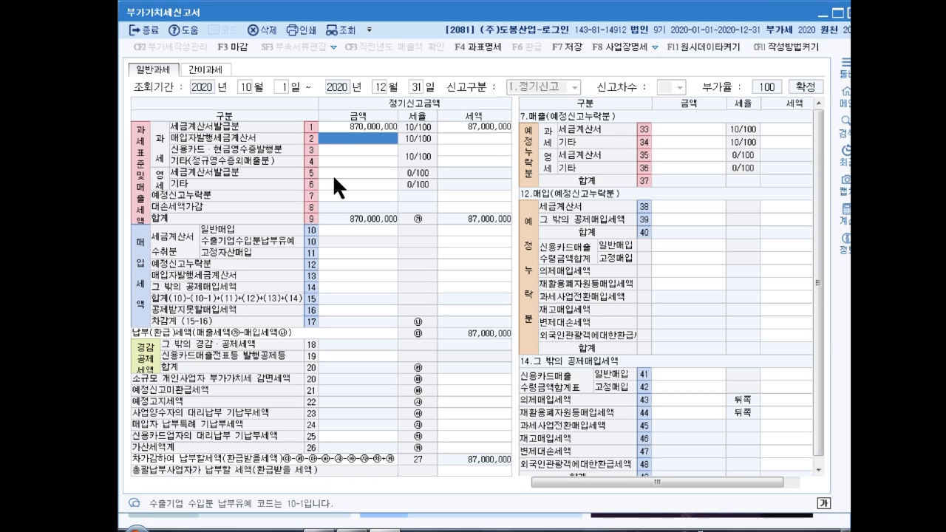
left_click(380, 160)
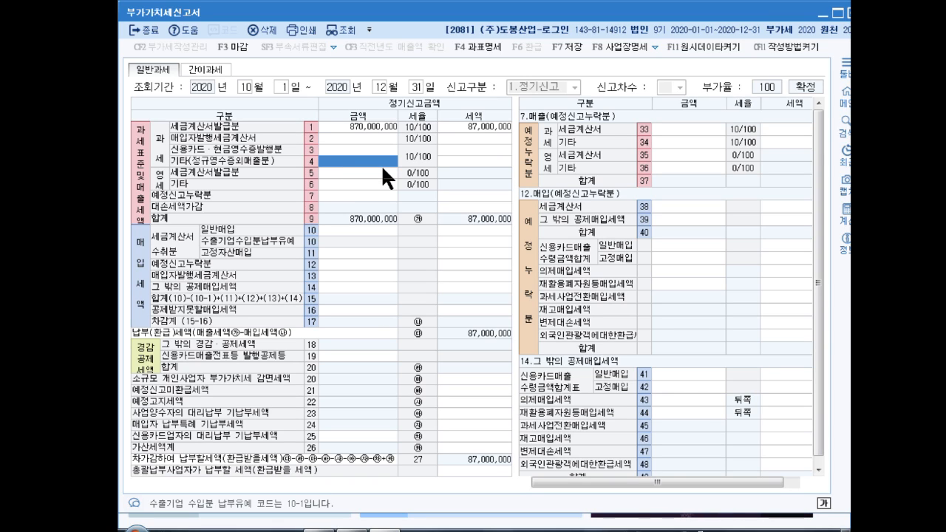
type("61")
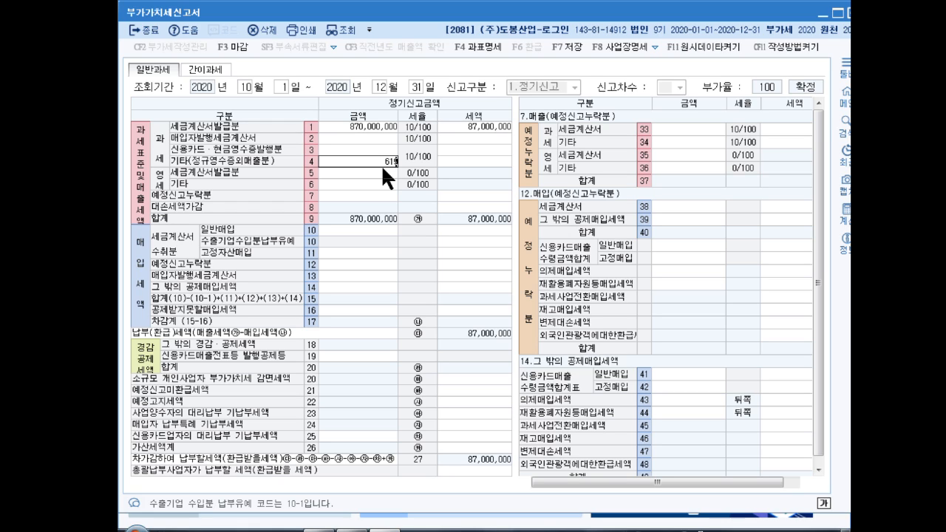
type("9,045")
key("Return")
key("Return")
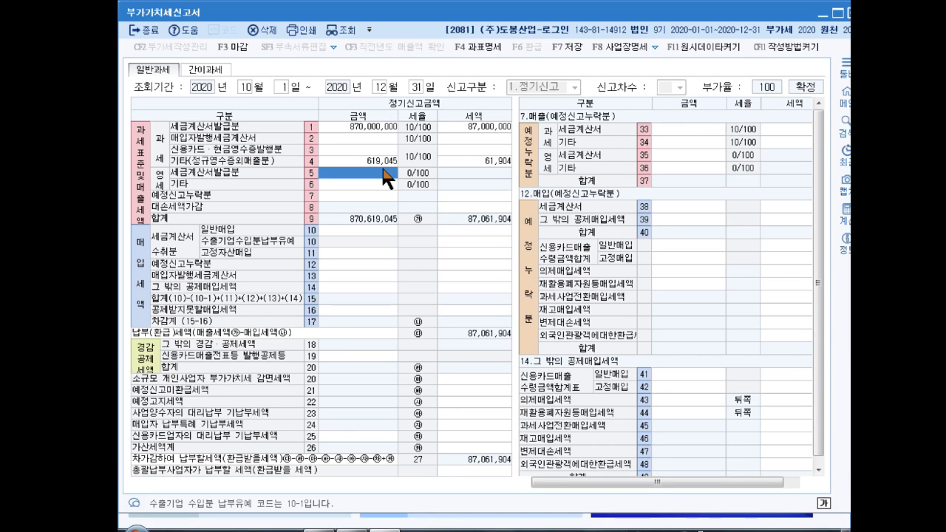
left_click(338, 186)
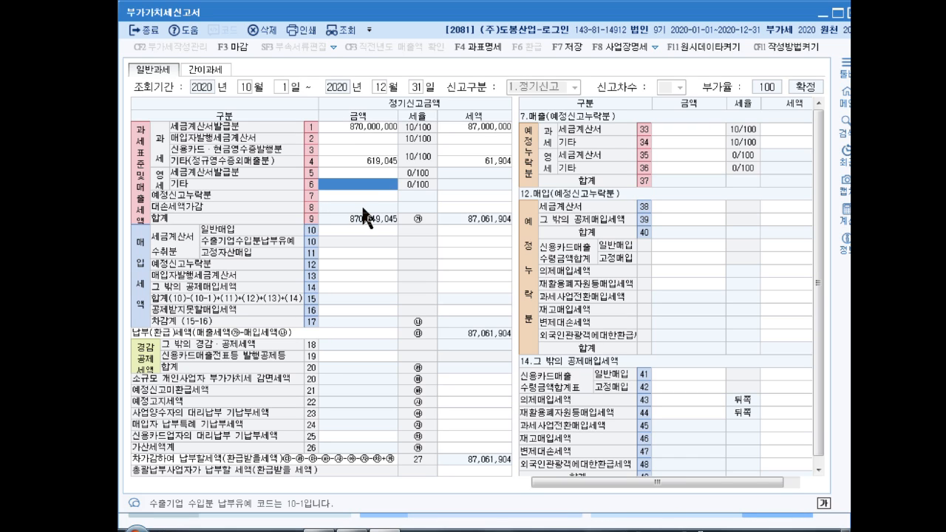
type("4500000000")
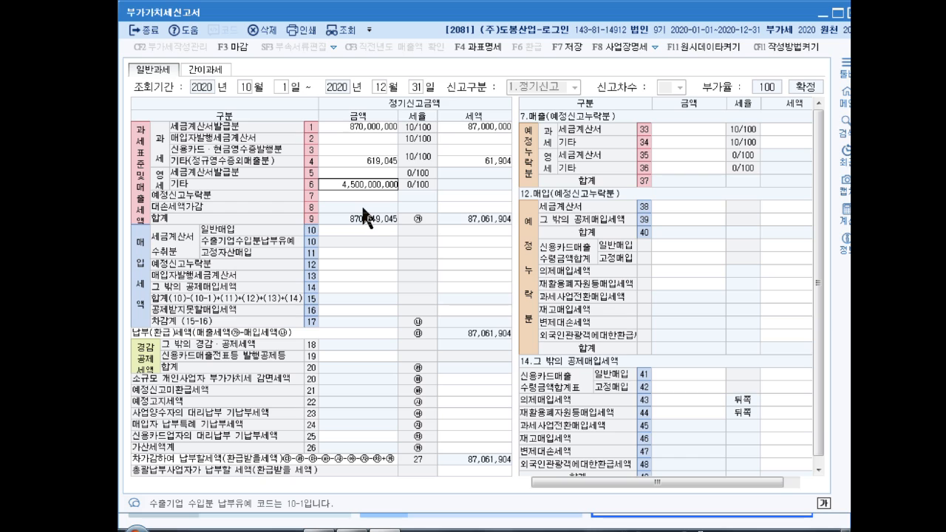
key("BackSpace")
key("BackSpace")
key("BackSpace")
key("Return")
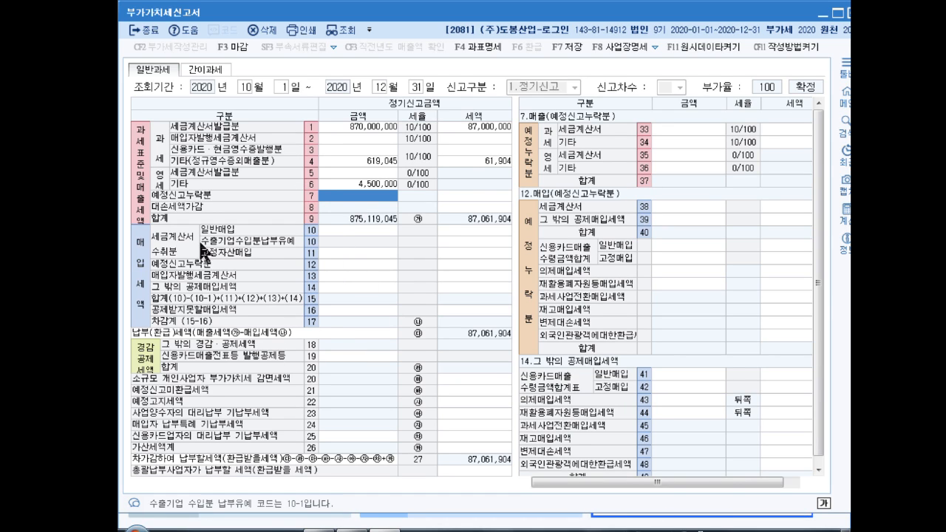
- Enter row 10 general purchases of 810,000,000 with 81,000,000 tax
left_click(361, 231)
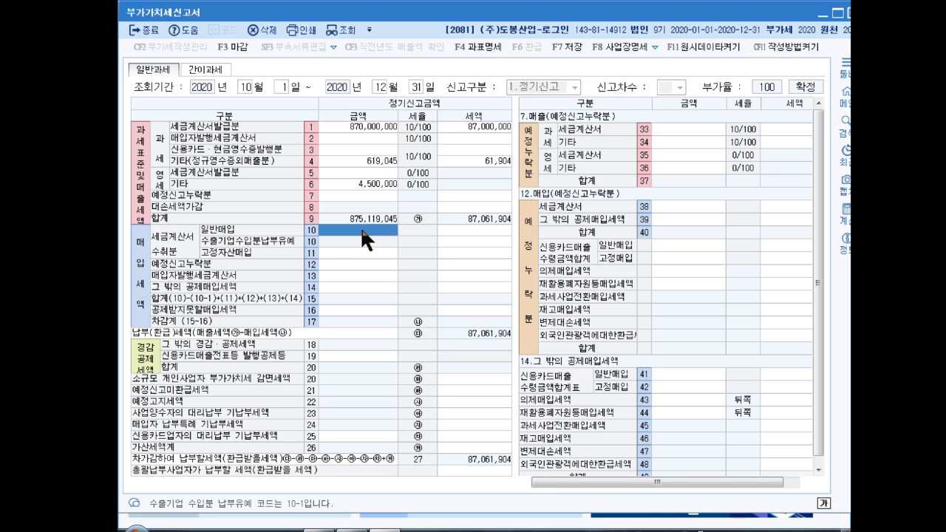
left_click(360, 226)
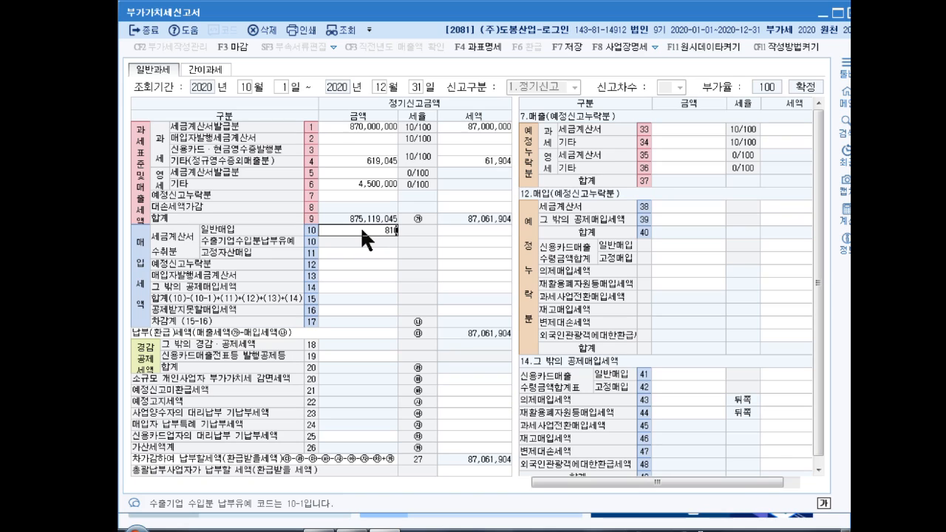
type("810000000")
key("Return")
type("81000000")
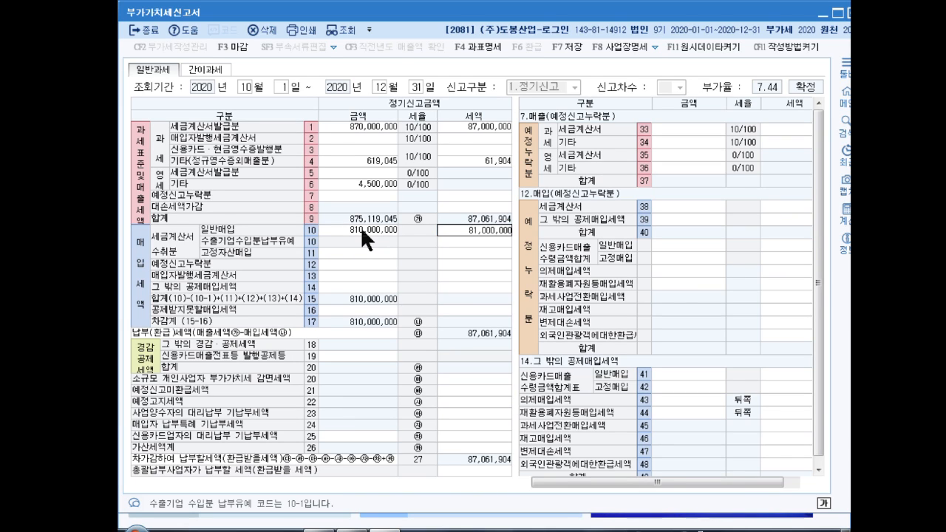
key("Return")
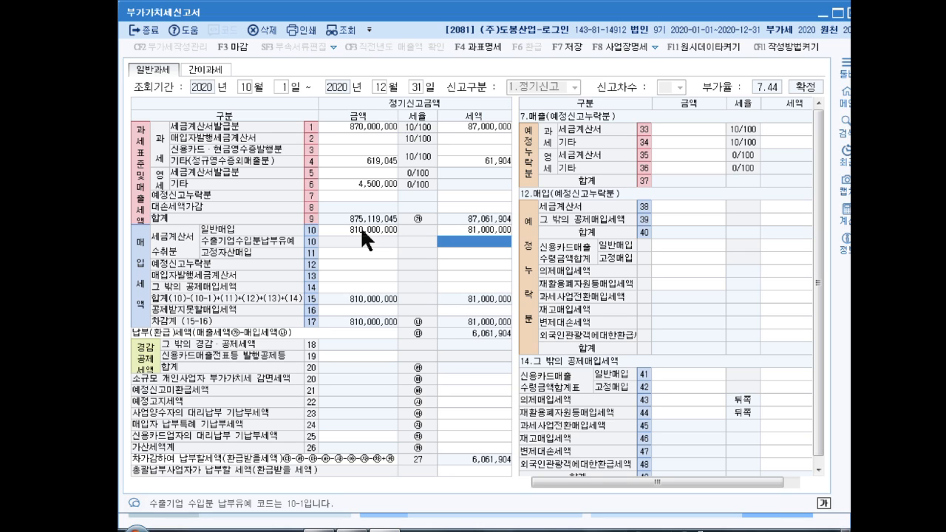
- Add a 45,000,000 late-received invoice amount in row 63 under the row 26 penalty
left_click(457, 443)
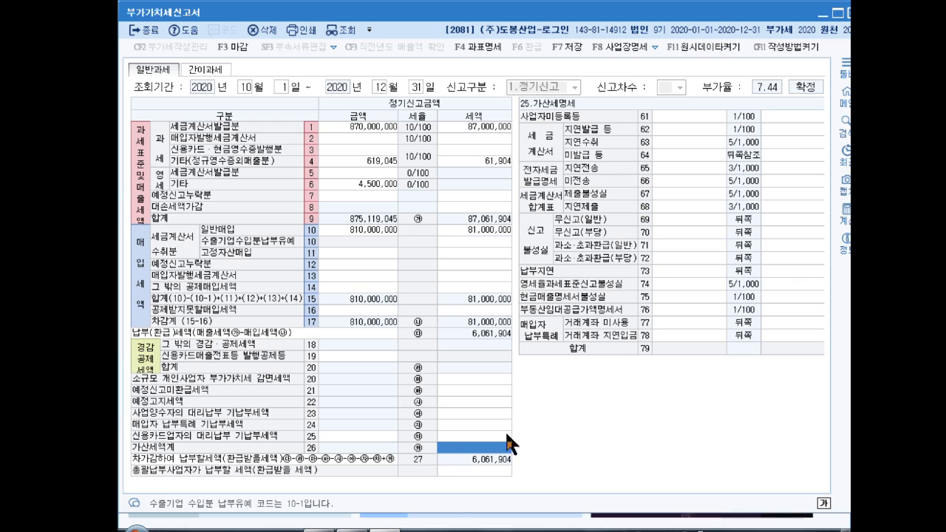
left_click(684, 142)
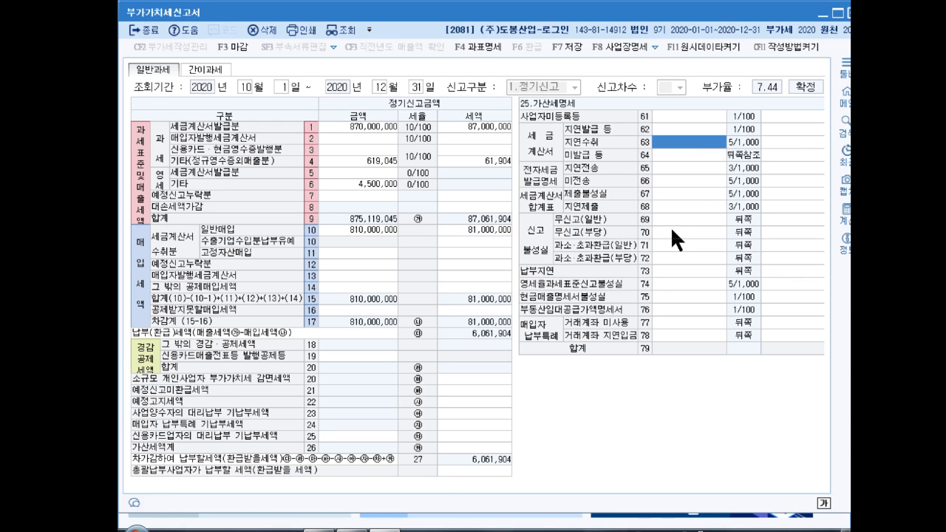
type("45000000")
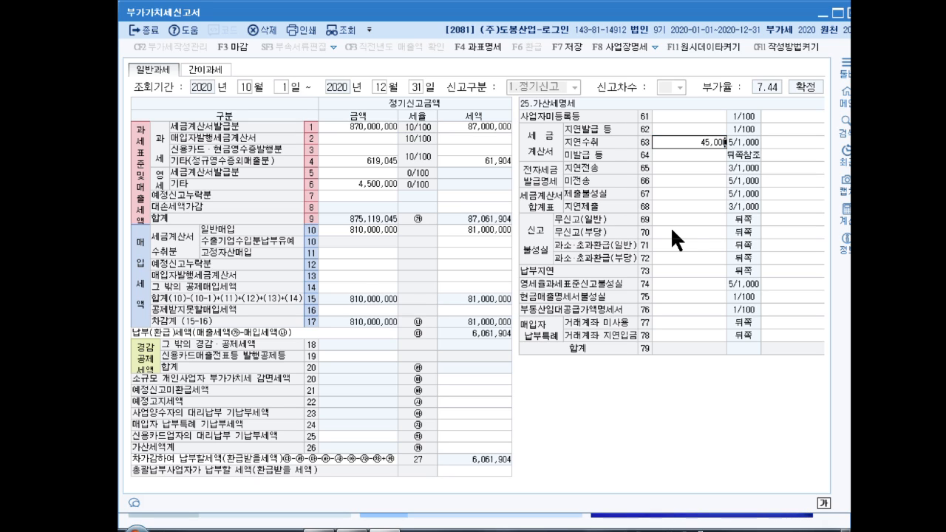
key("Return")
key("Return")
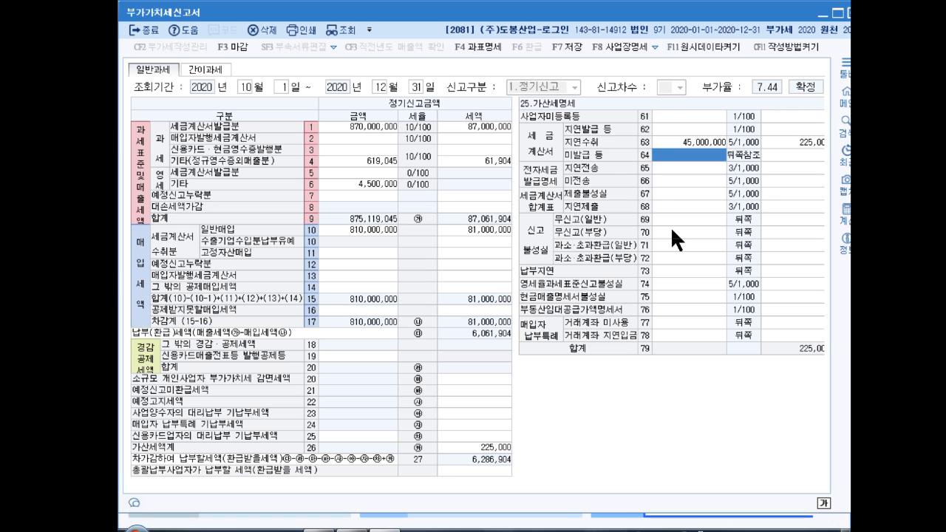
- Enter row 11 fixed-asset purchases of 100,000,000 with 10,000,000 tax
left_click(351, 248)
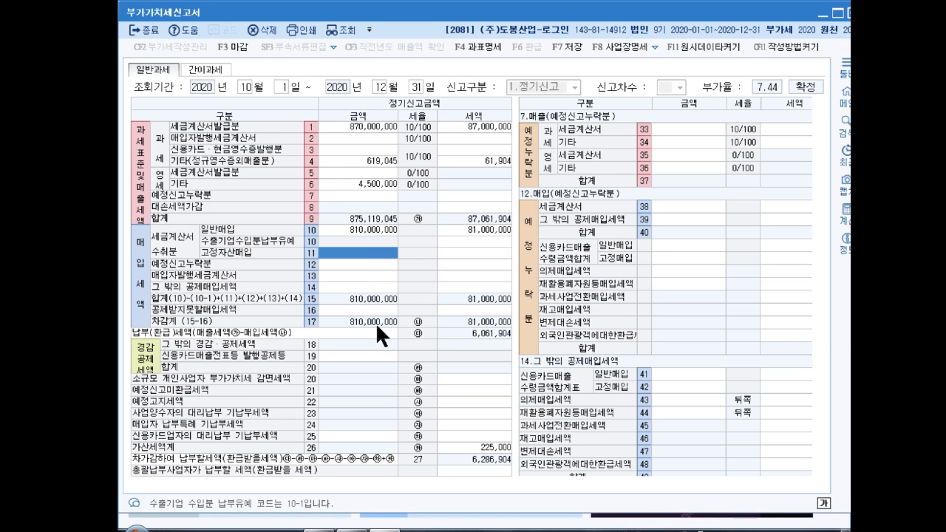
type("100000000")
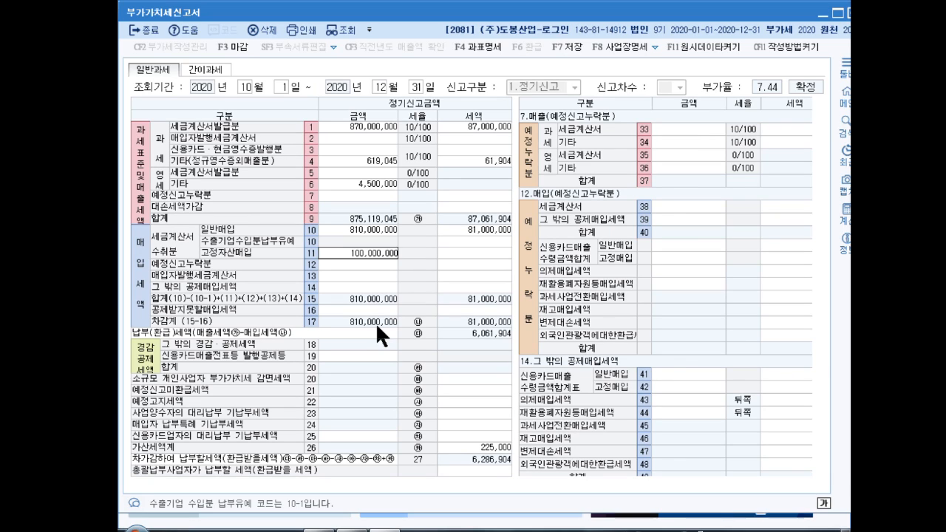
key("Return")
type("10000000")
key("Return")
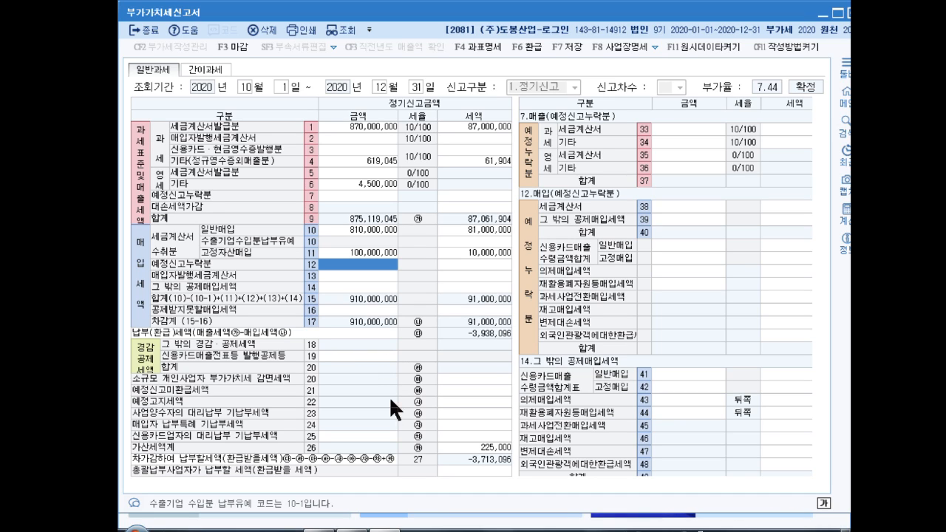
- Enter row 41 credit-card general purchases of 9,000,000 with 900,000 tax
left_click(679, 376)
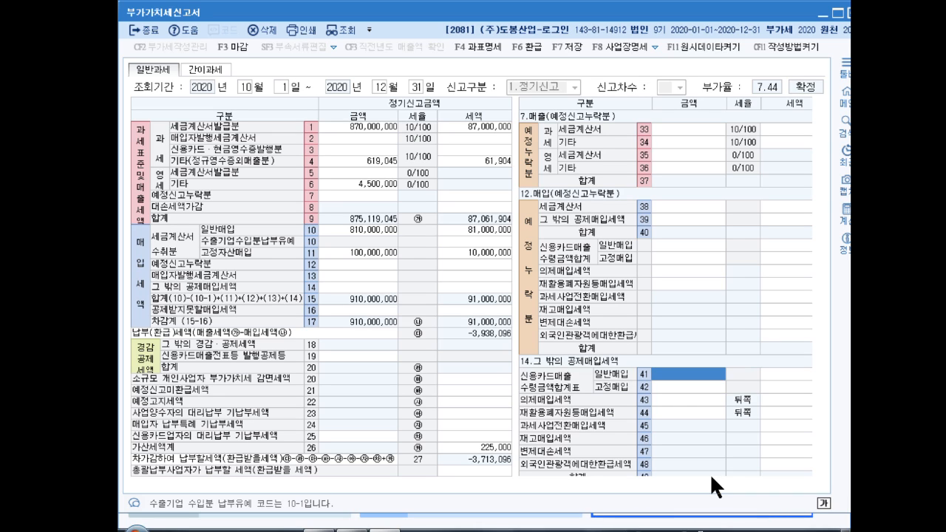
type("9000000")
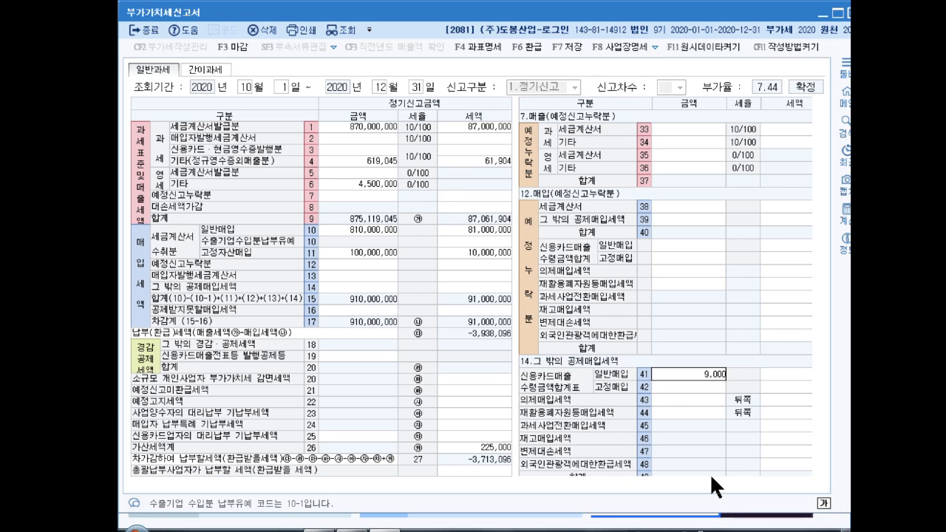
key("Return")
type("9000000")
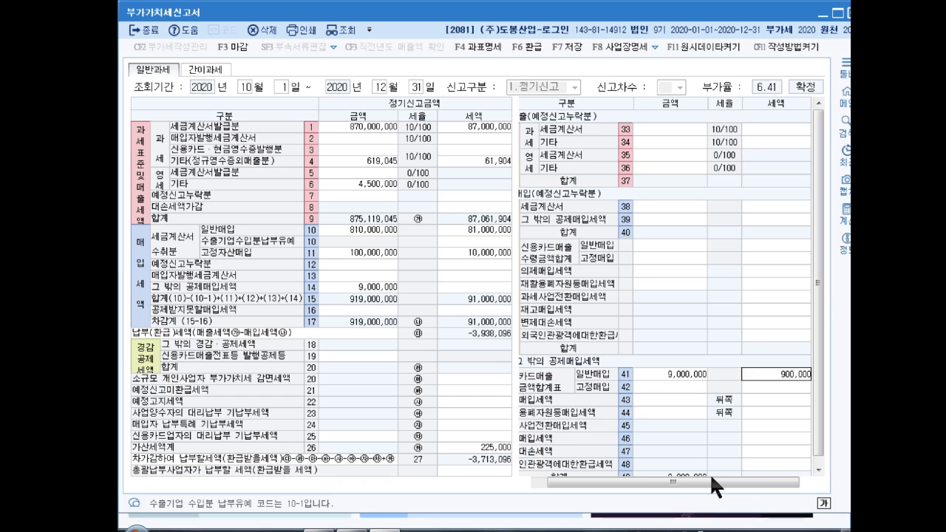
key("Return")
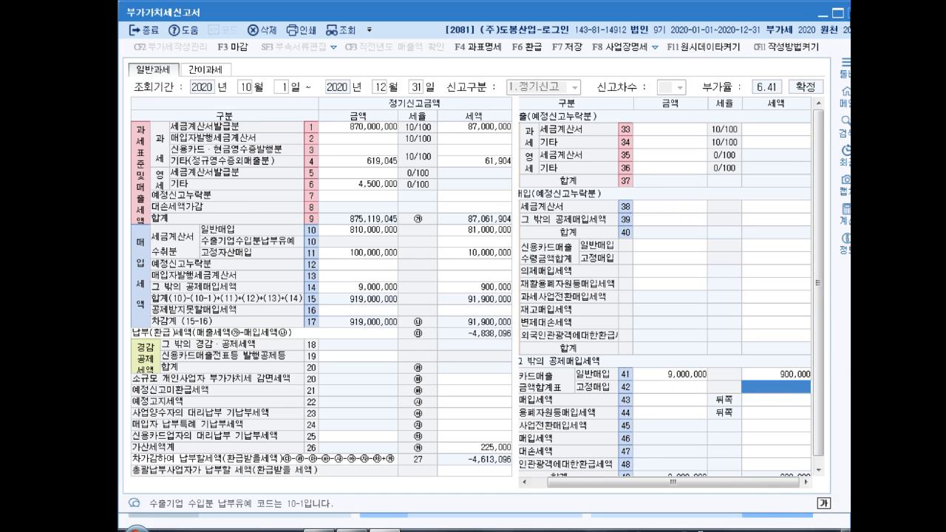
- Close the VAT return, saving it and acknowledging the confirmation
left_click(851, 13)
left_click(502, 282)
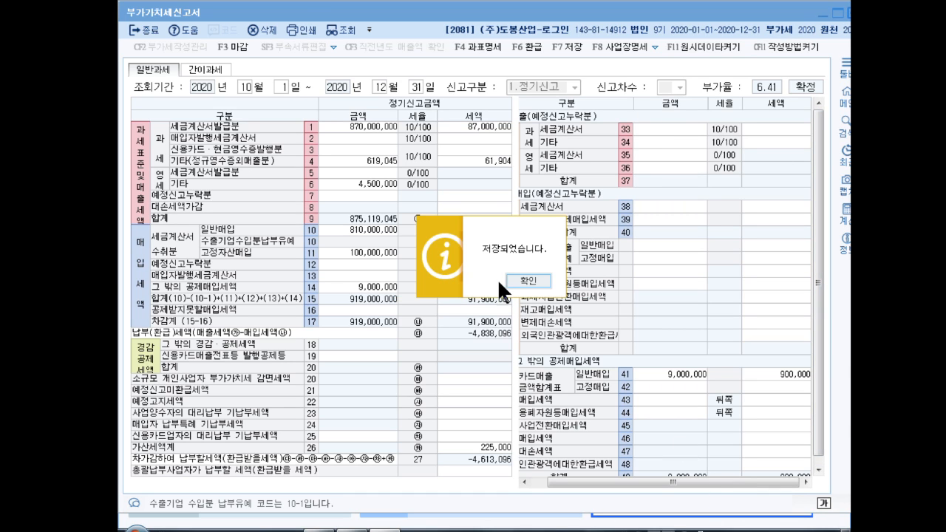
left_click(529, 281)
- Open 일반전표입력 from 재무회계 and set the entry day to 31
left_click(147, 32)
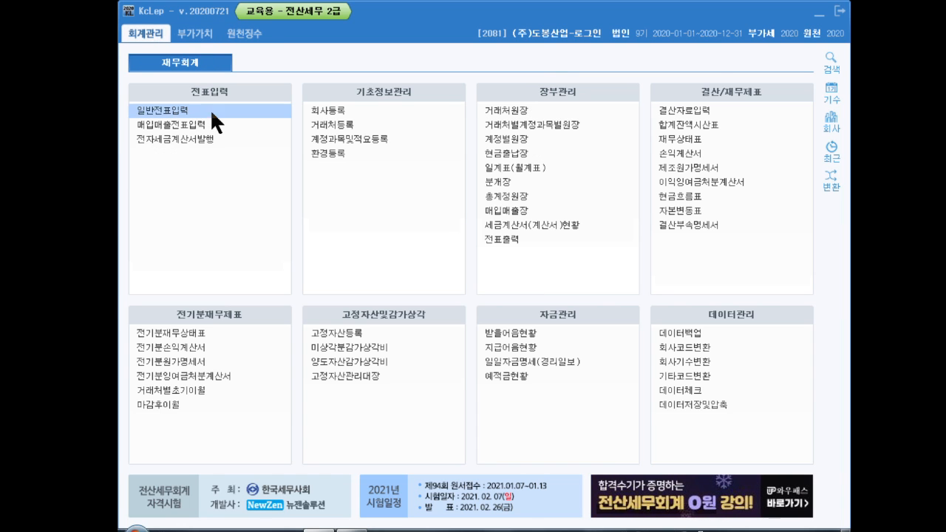
left_click(186, 110)
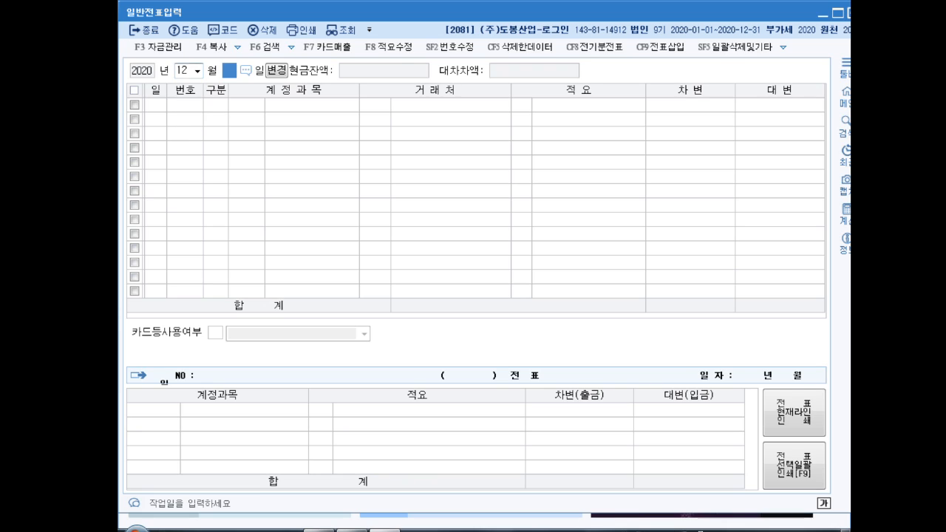
type("31")
key("Return")
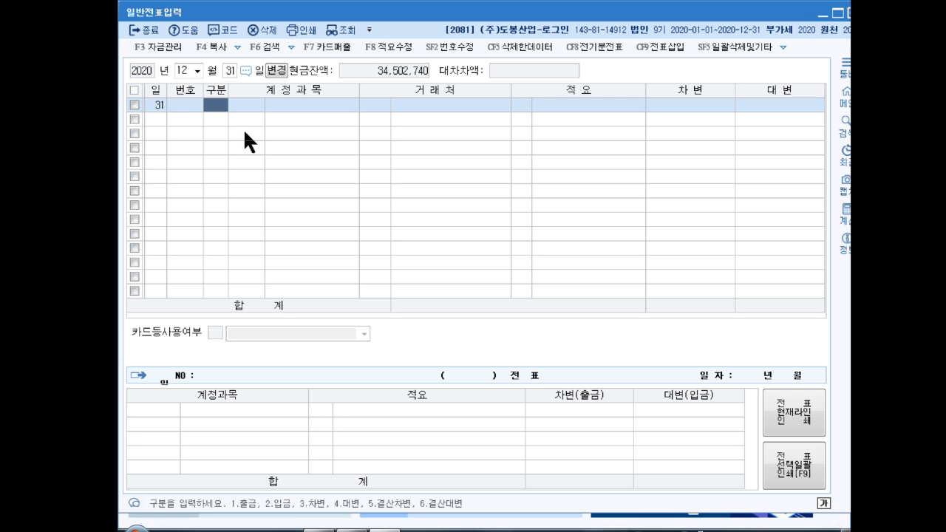
- Enter the credit line 부가세대급금 for 18,000,000
type("4부채")
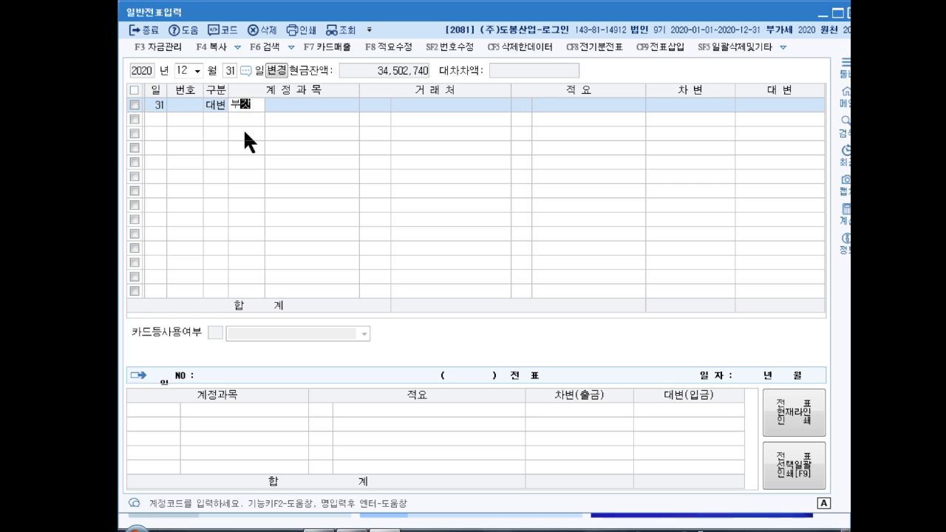
type("세")
key("Return")
key("Return")
key("Return")
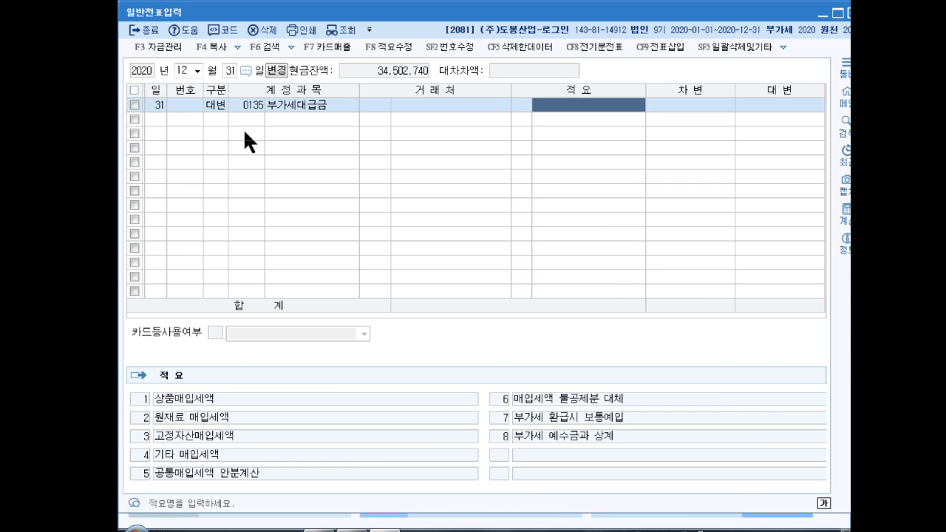
key("Return")
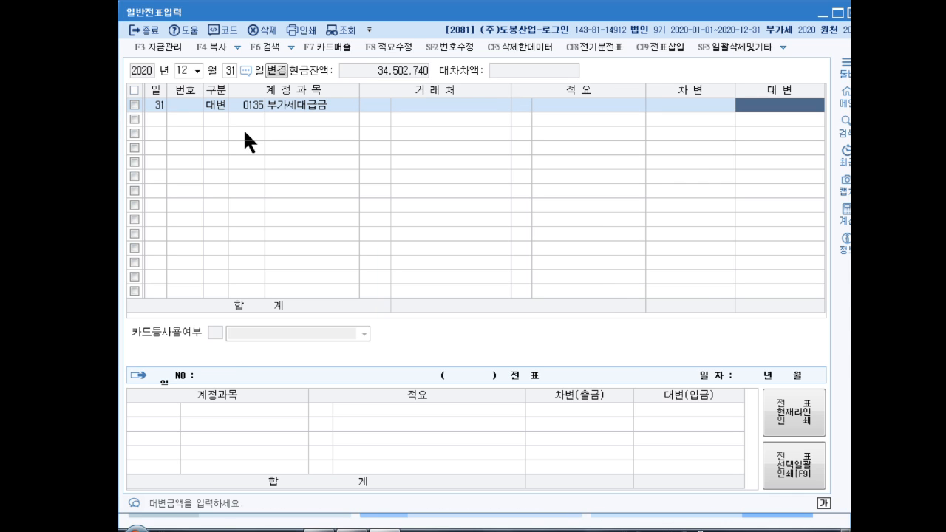
type("18000000")
key("Return")
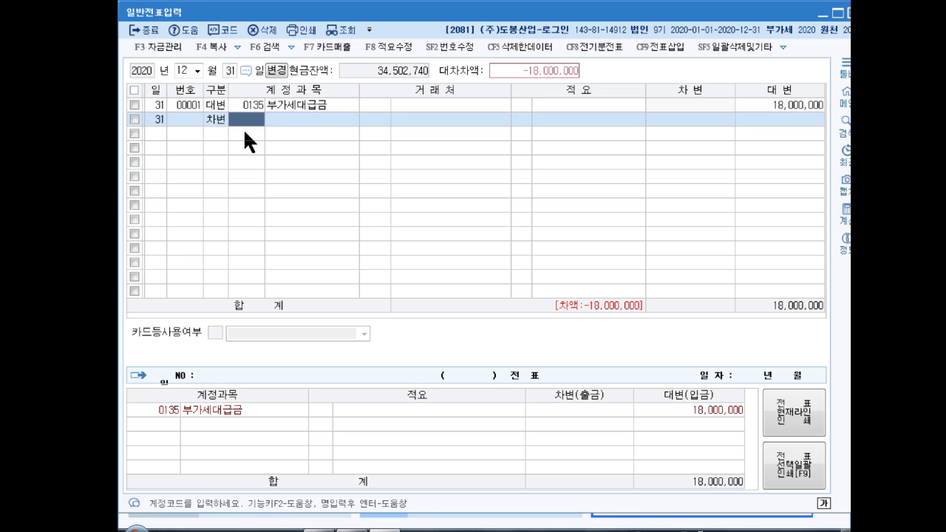
- Add debit lines 부가세예수금 10,000,000 and 미수금 8,000,000 to balance the voucher
type("부ㅏ세")
key("BackSpace")
key("BackSpace")
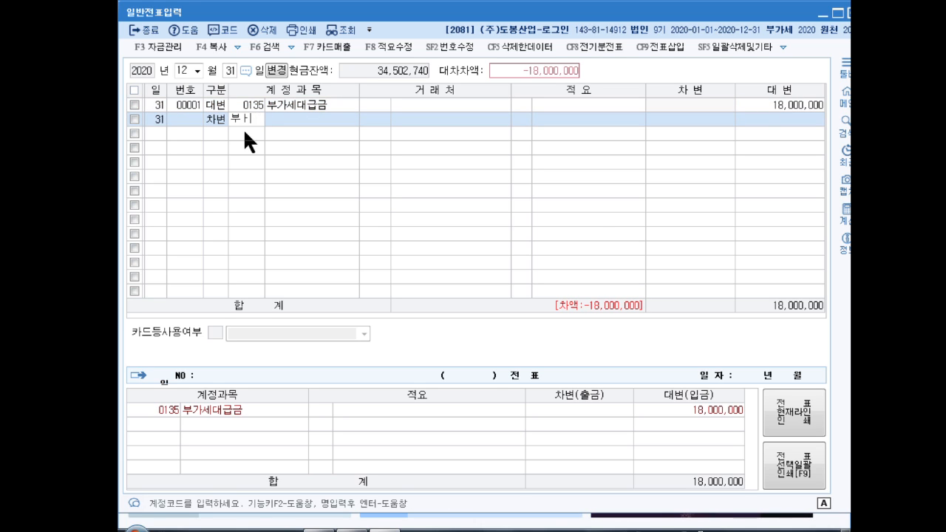
type("가세")
key("Return")
key("Down")
key("Return")
key("Return")
key("Return")
key("Return")
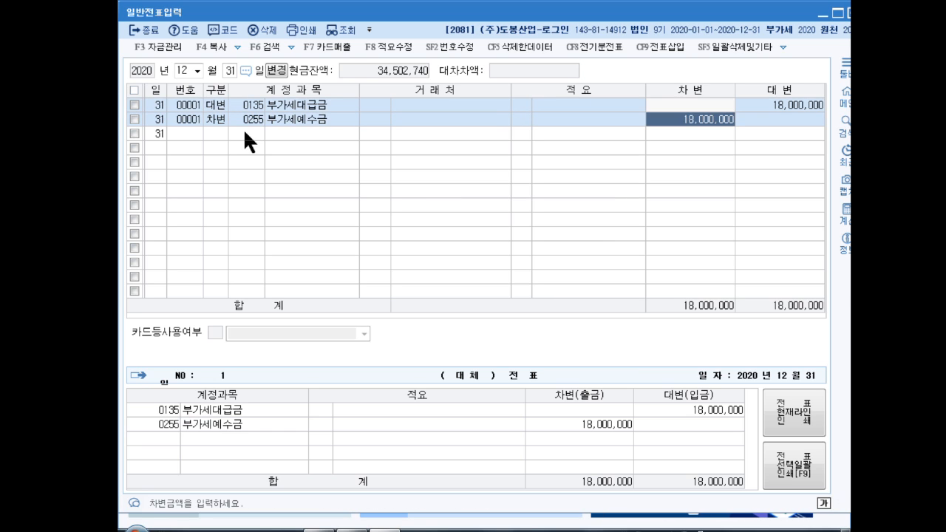
type("10000000")
key("Return")
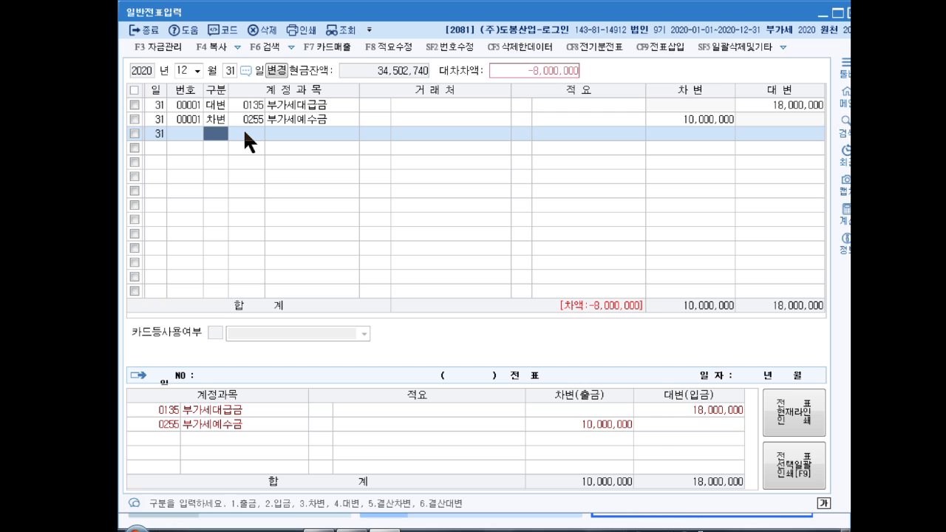
type("3")
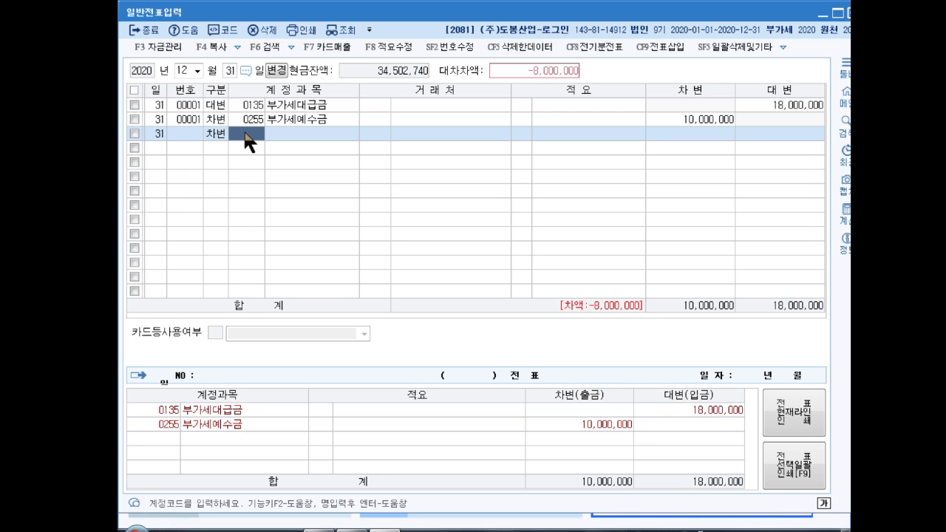
type("미수금")
key("Return")
key("Return")
key("Return")
key("Return")
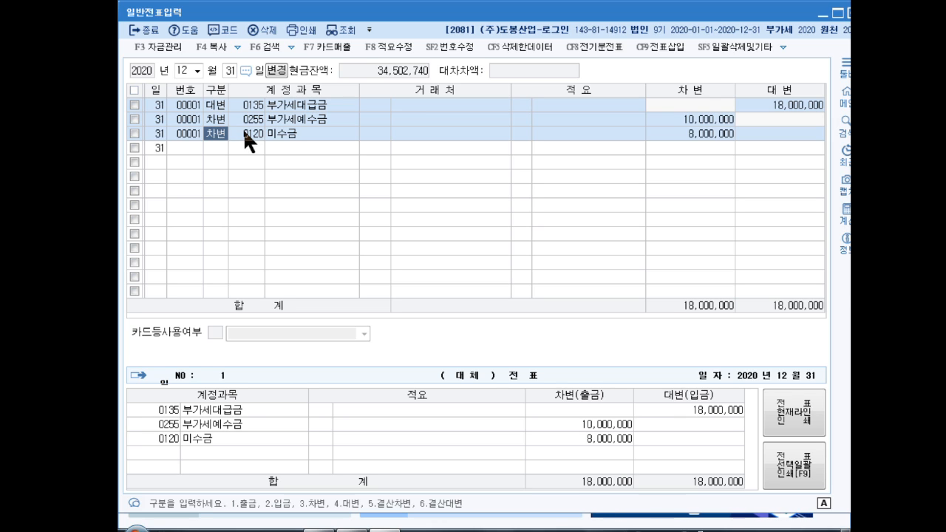
type("4")
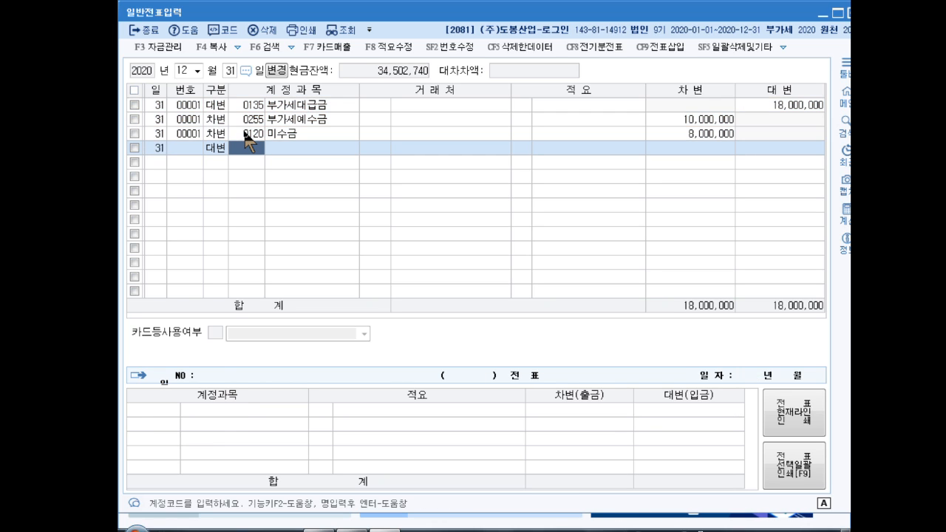
type("매도가")
- Credit 0178 매도가능증권 for 7,500,000
key("Return")
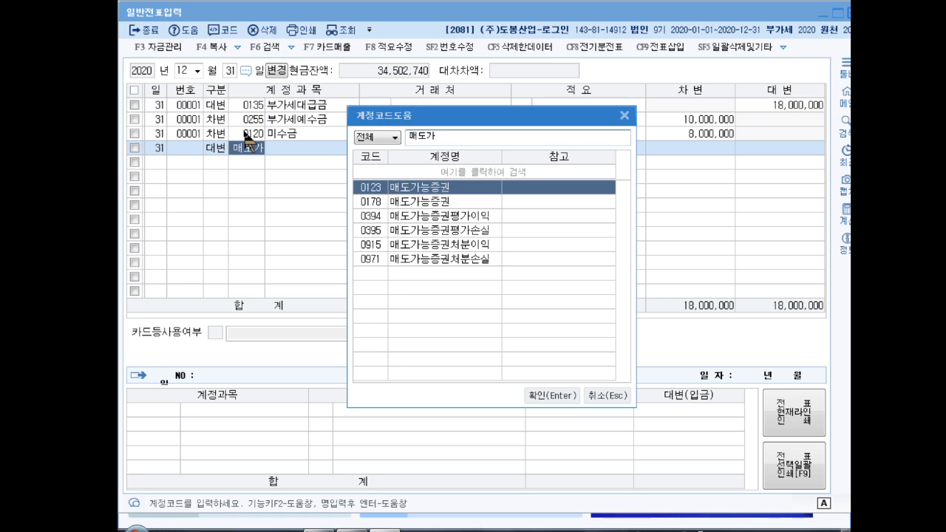
key("Down")
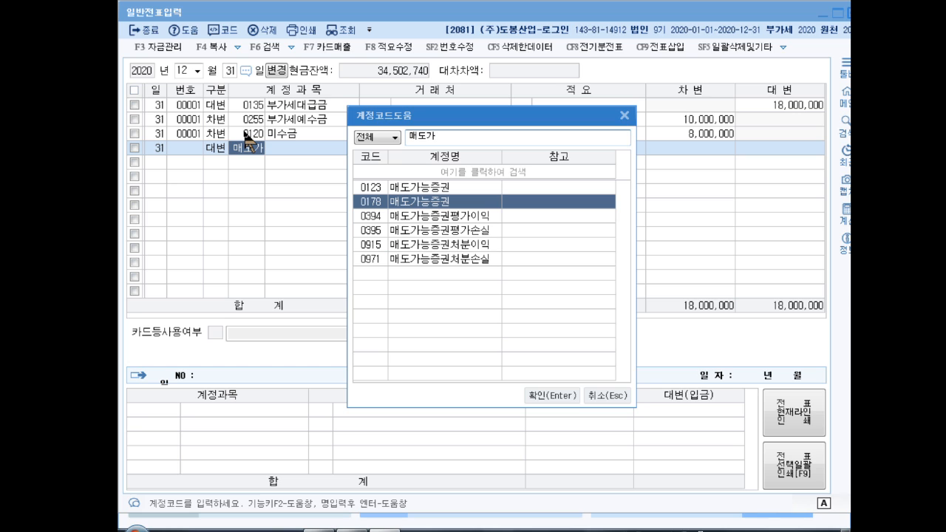
key("Return")
key("Return")
key("Return")
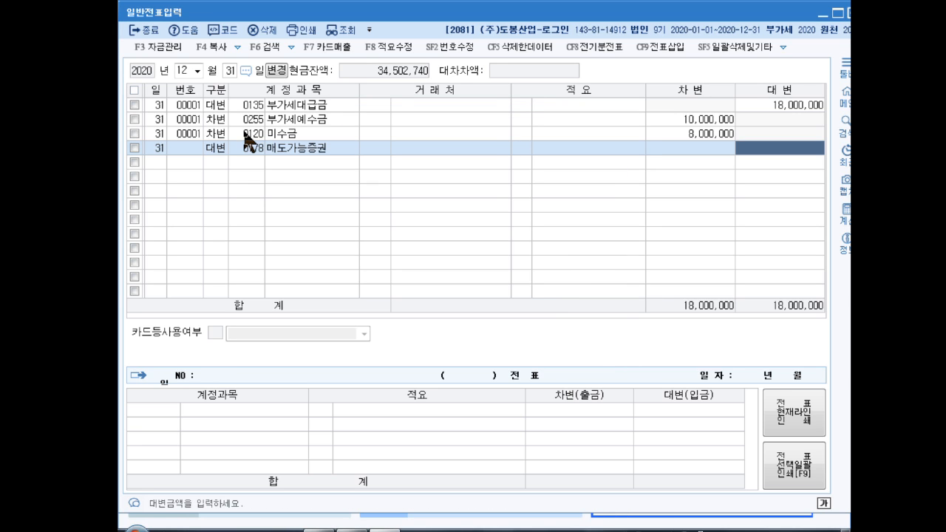
type("7500000")
key("Return")
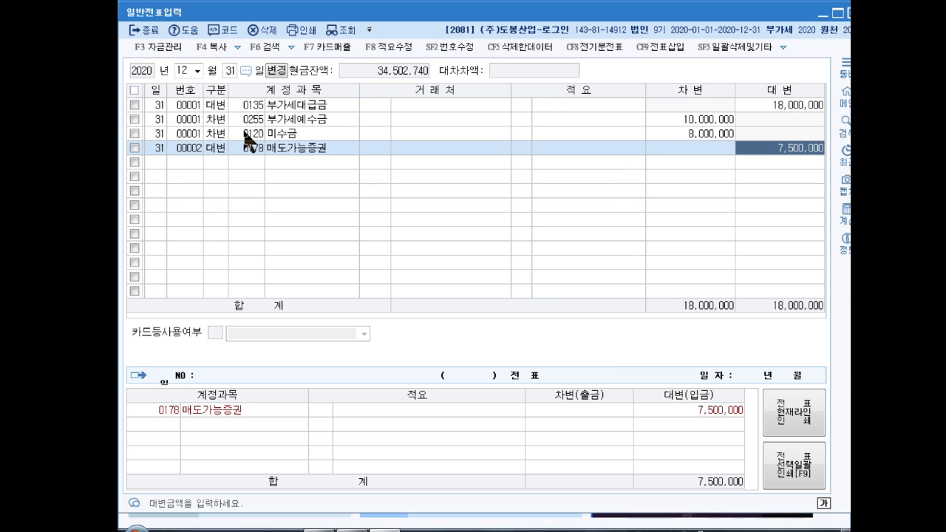
- Debit 0395 매도가능증권평가손실 for 7,500,000 to balance the second voucher
type("3")
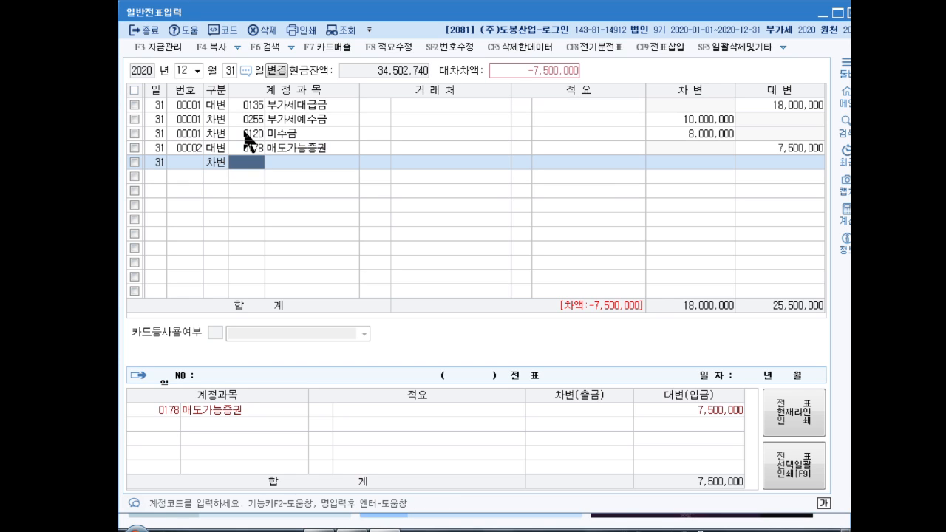
type("매도가")
key("Return")
key("Down")
key("Down")
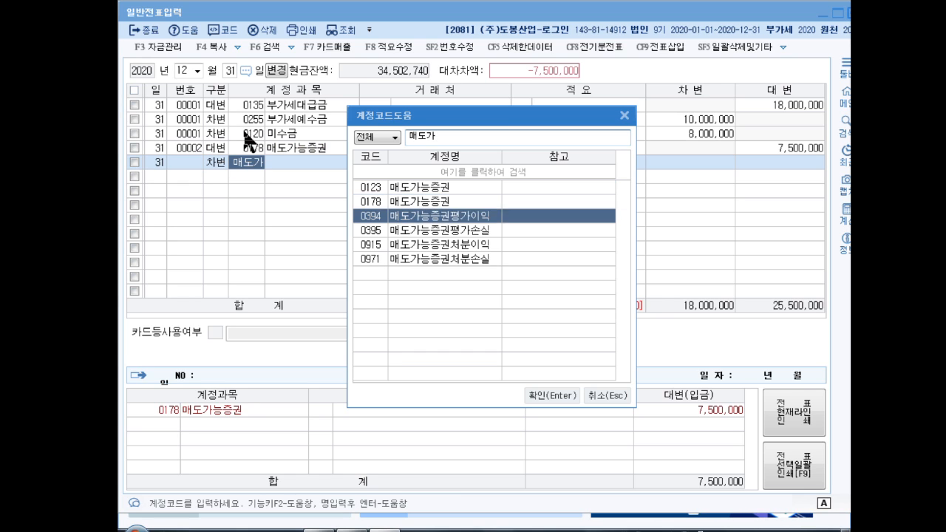
key("Down")
key("Return")
key("Return")
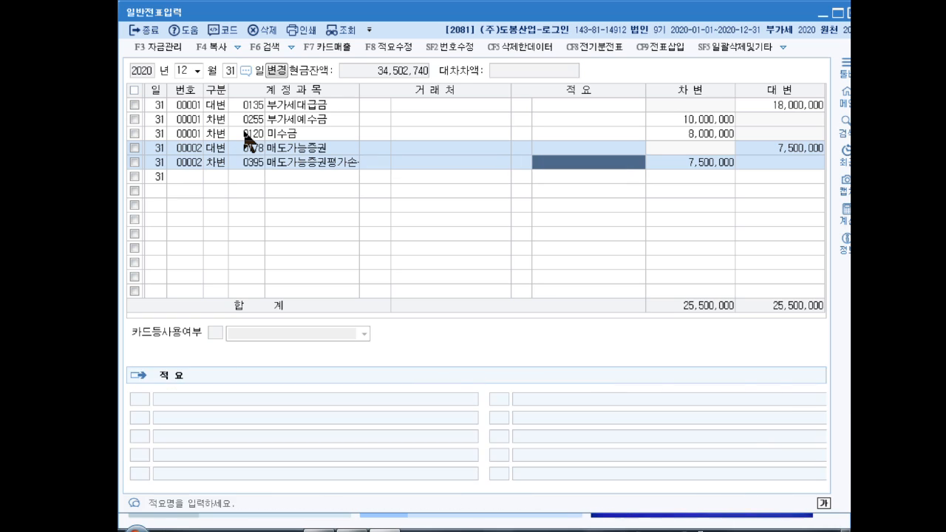
key("Return")
key("Return")
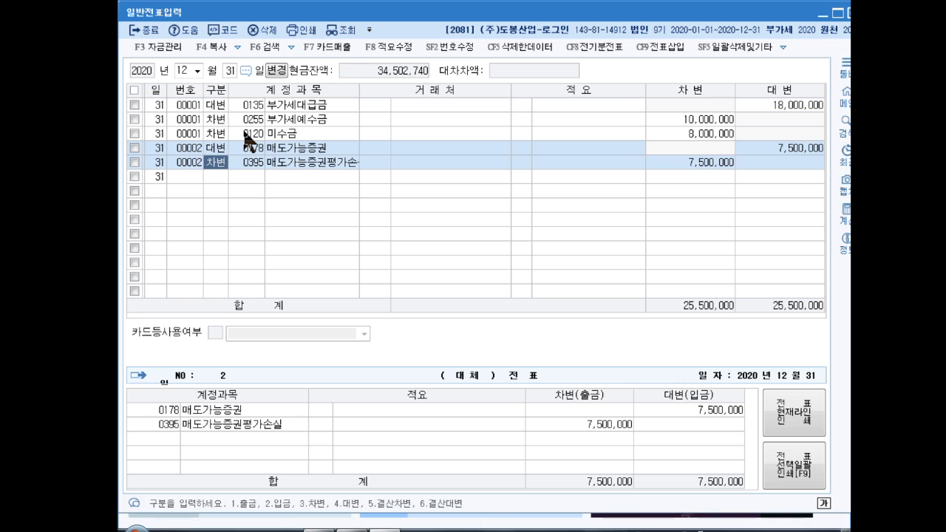
key("Down")
- Enter a debit line to 이자비용 for 1,300,000
type("3")
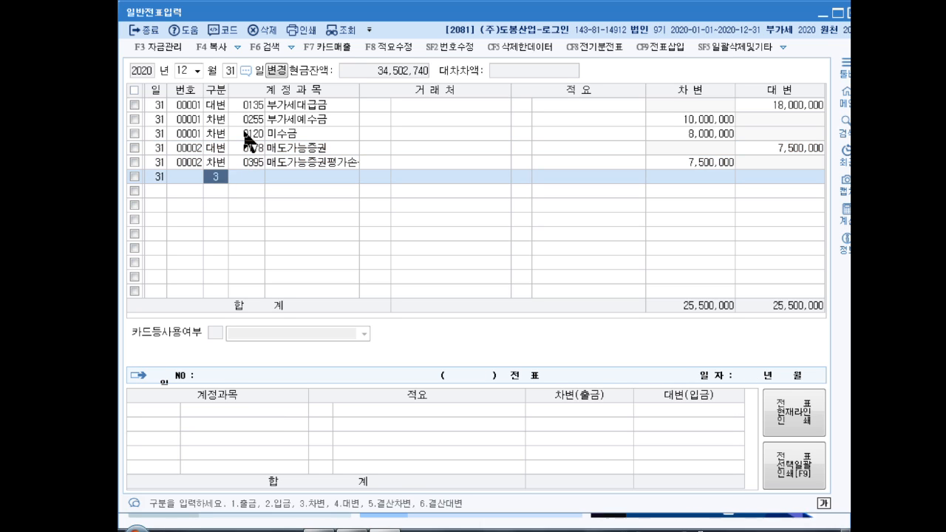
key("Return")
type("0")
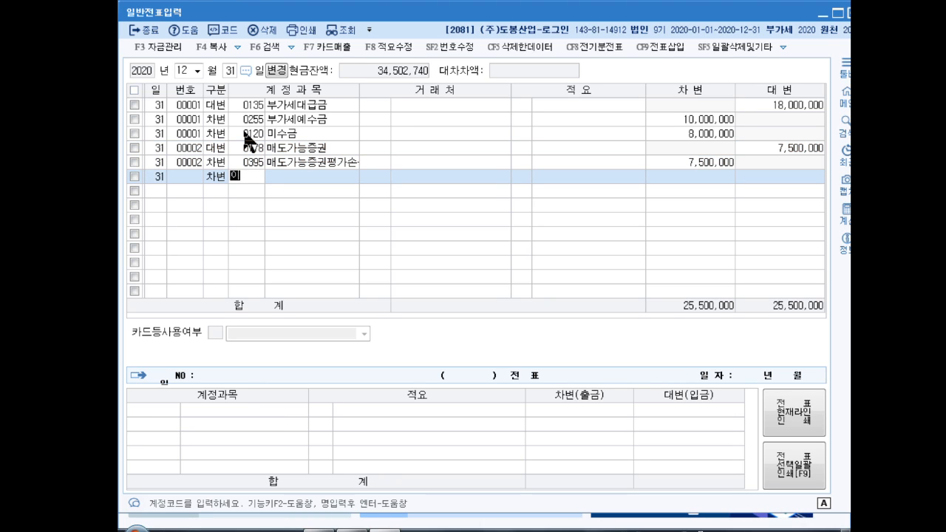
type("자비")
key("Return")
key("Return")
key("Return")
key("Return")
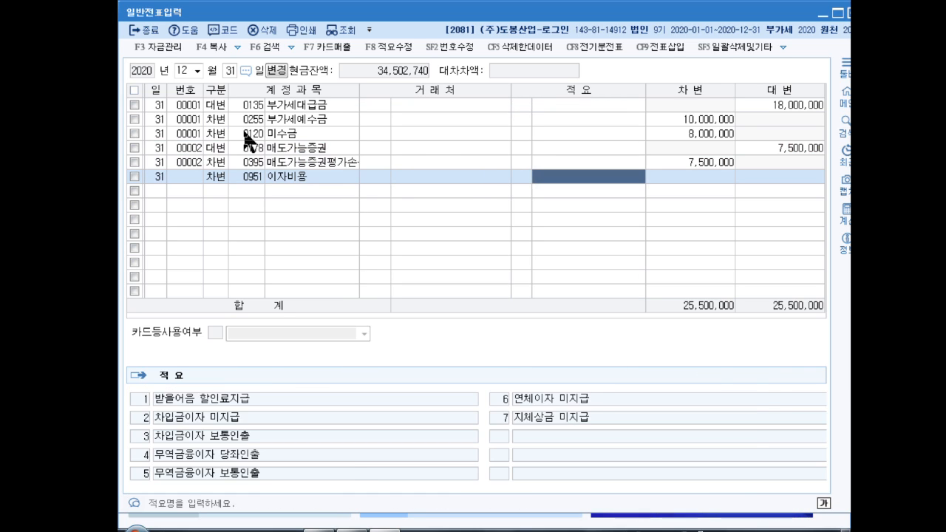
key("Return")
type("1300000")
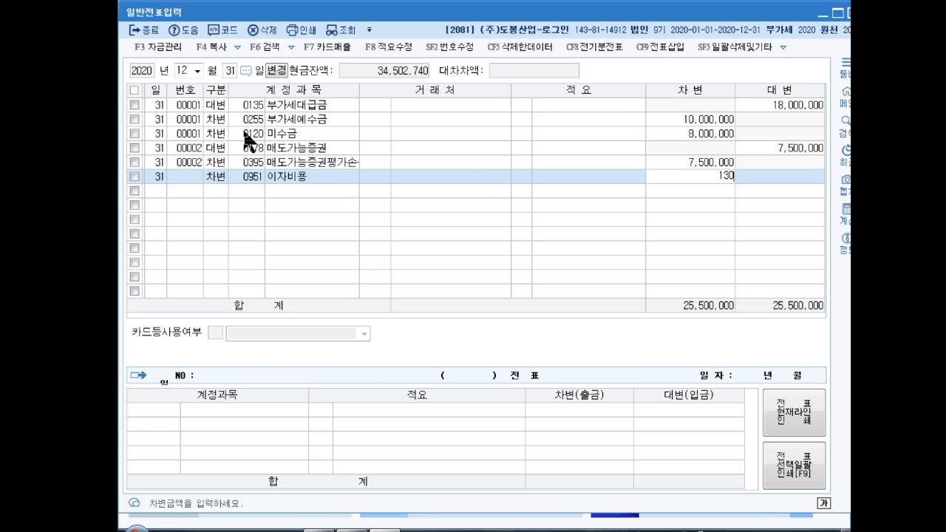
key("Return")
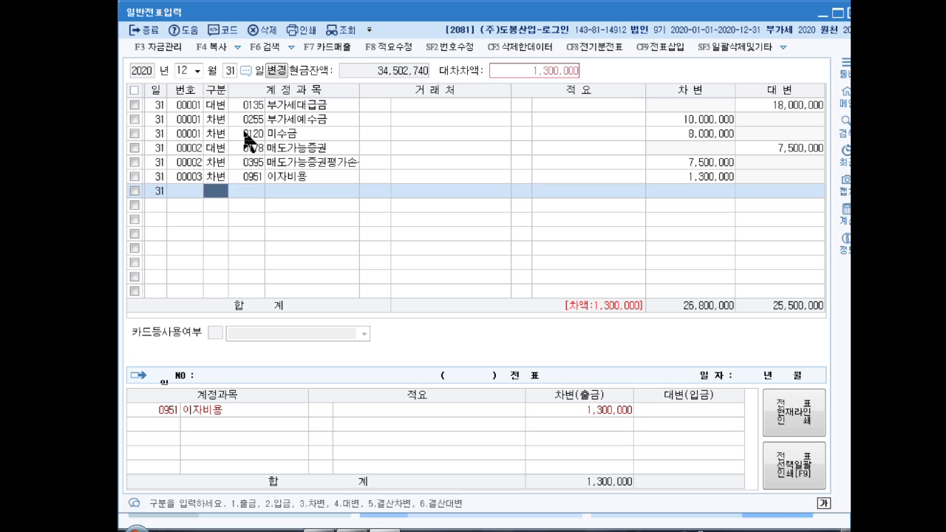
- Credit 0262 미지급비용 1,300,000 and close the general voucher entry window
type("4")
type("미지")
key("Return")
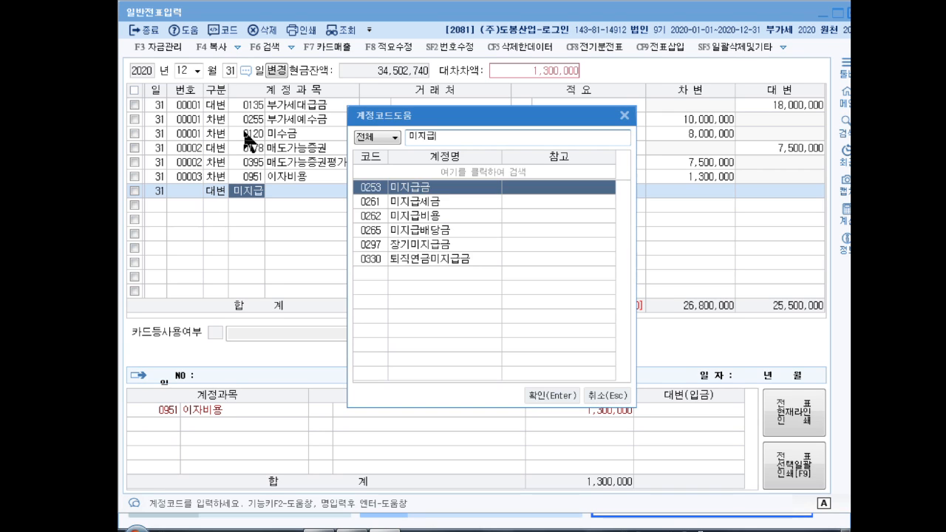
key("Down")
key("Down")
key("Return")
key("Return")
key("Return")
key("Return")
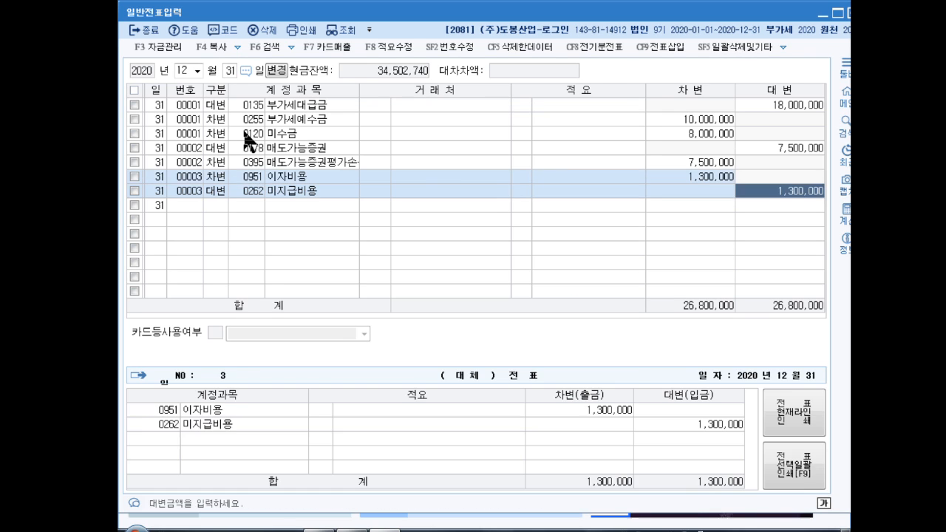
key("Up")
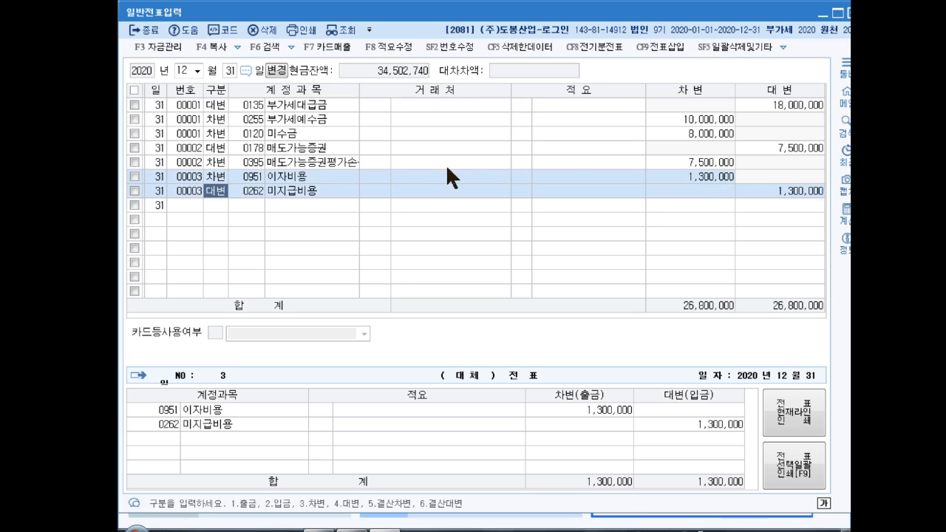
left_click(850, 12)
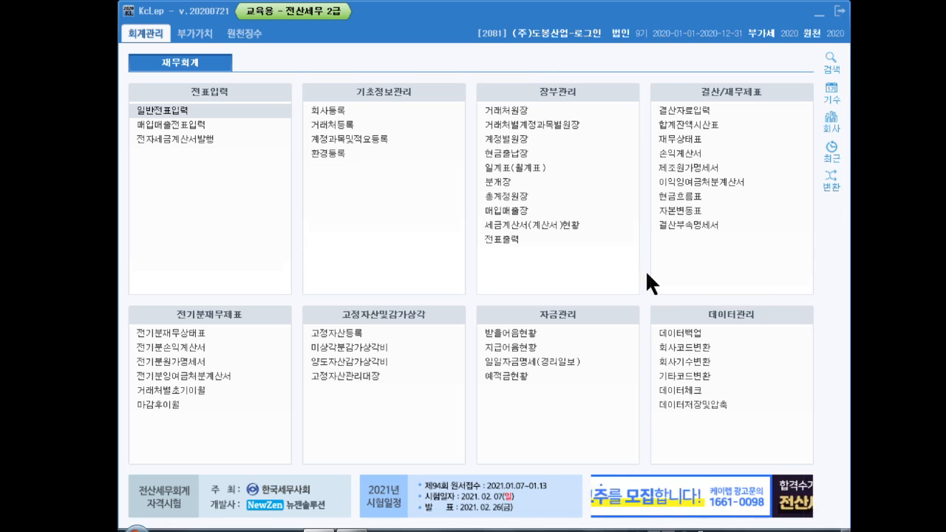
- Load 결산자료입력 for periods 01–12 and calculate bad-debt allowances at a 2% rate
left_click(706, 112)
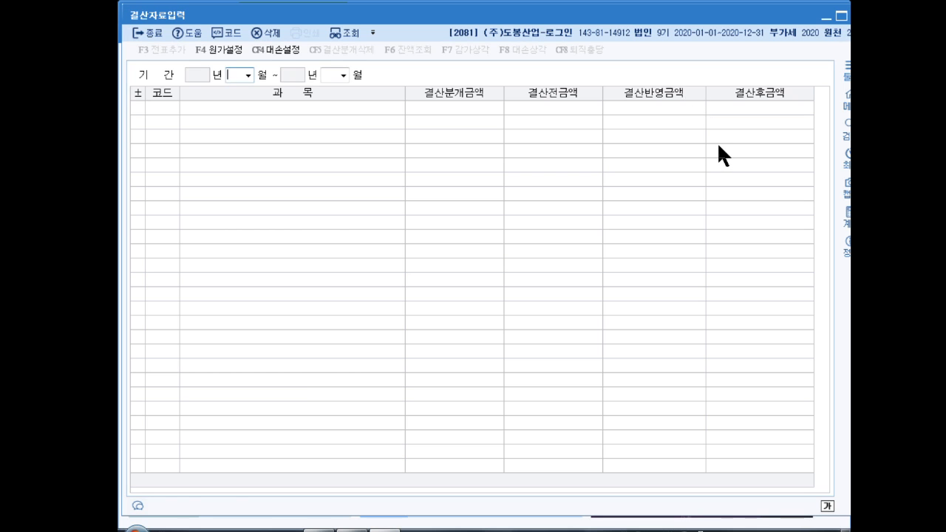
type("0112")
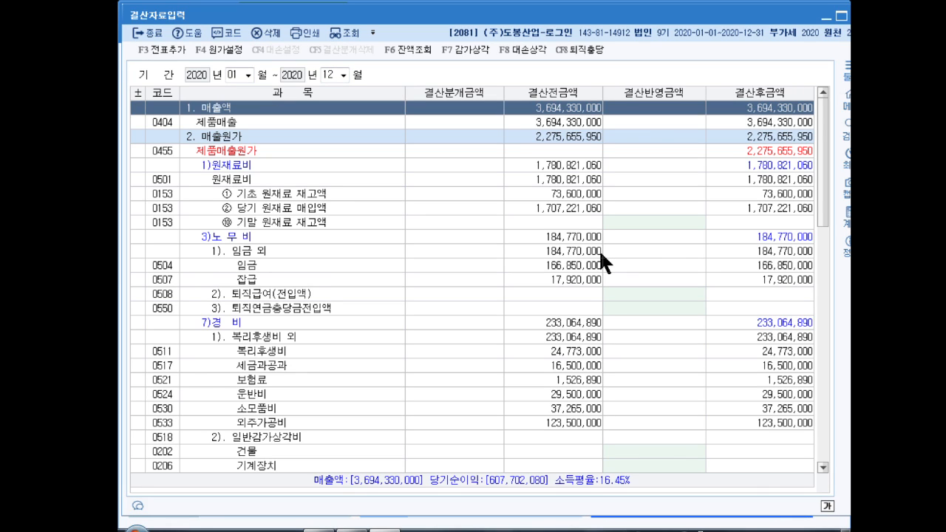
left_click(523, 49)
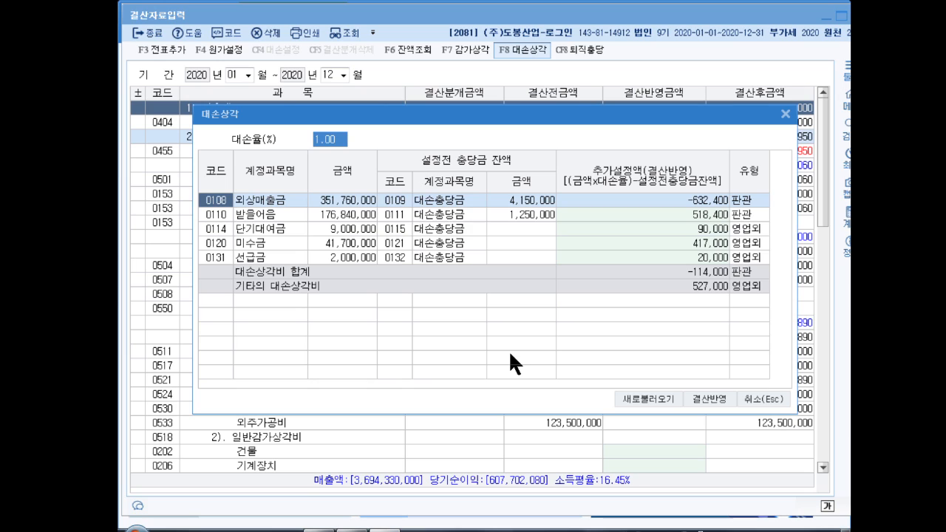
type("2")
key("Return")
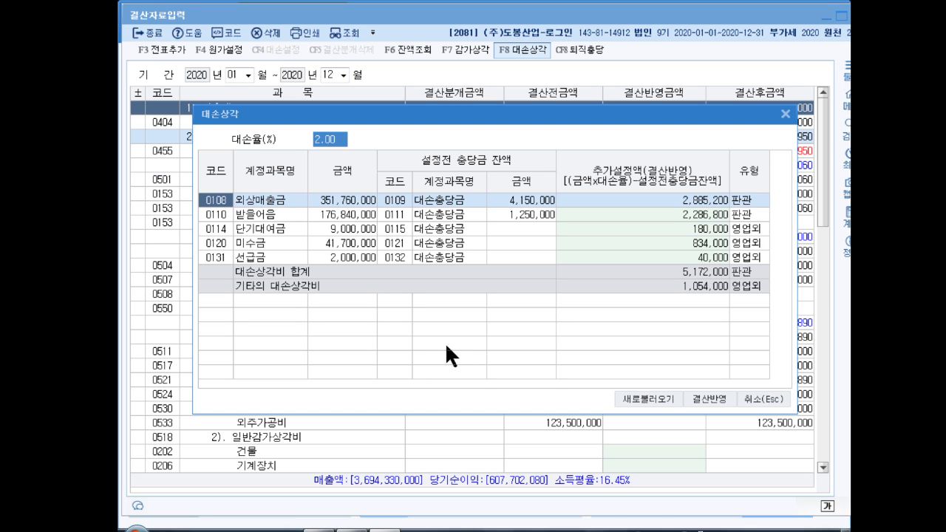
- Clear the notes receivable, short-term loan and advance payment allowances, then reflect the remaining amounts
left_click(665, 214)
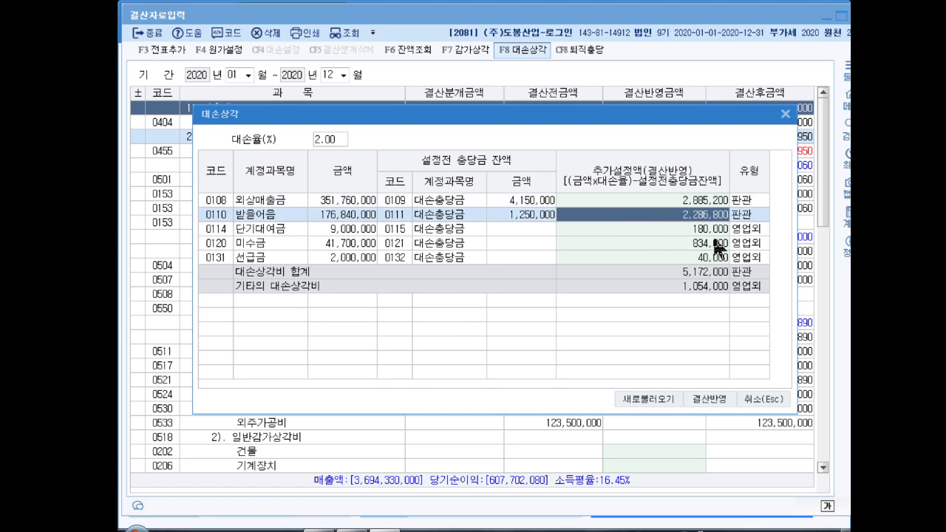
key("Delete")
key("Down")
key("Delete")
key("Down")
key("Down")
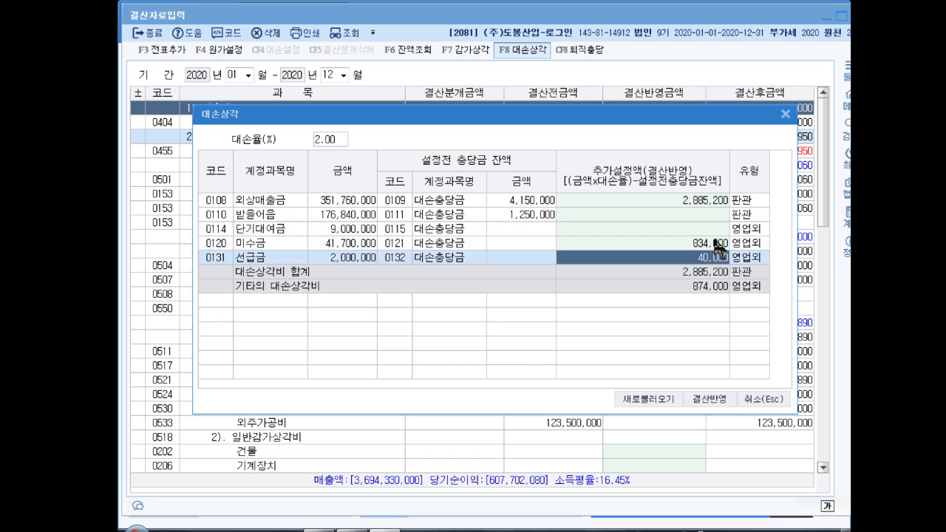
key("Delete")
key("Down")
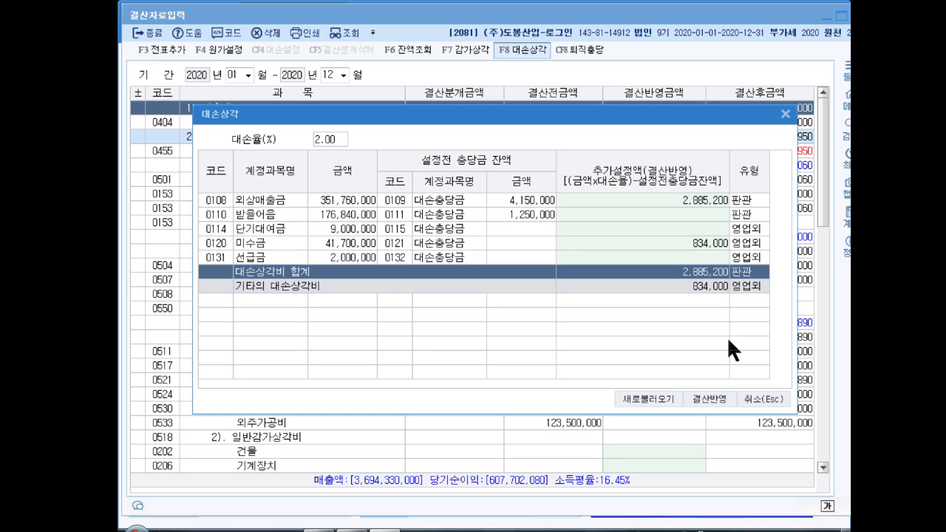
left_click(710, 400)
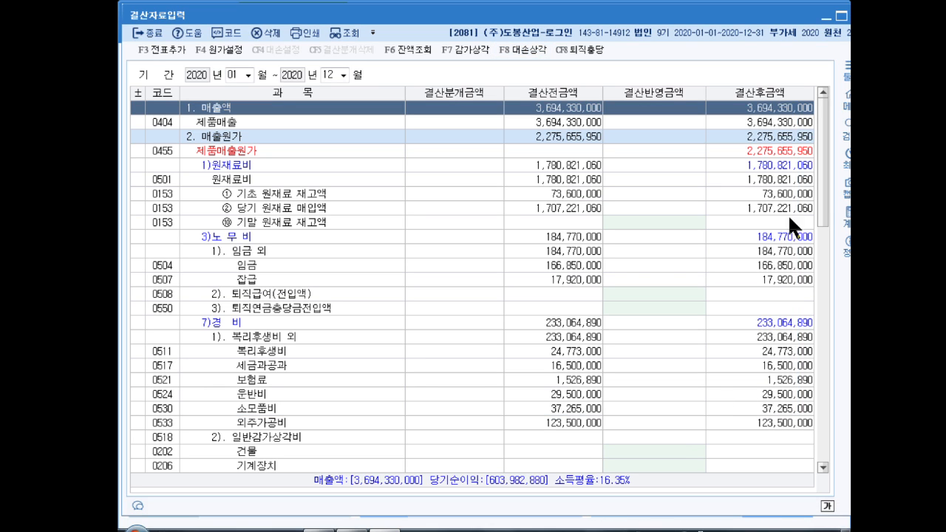
left_click_drag(821, 182, 836, 287)
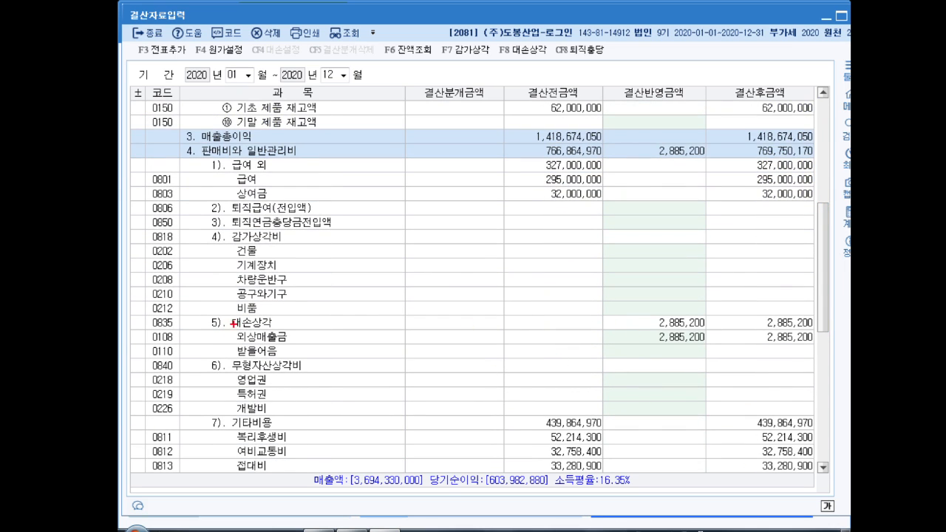
mouse_move(227, 329)
left_mouse_down()
mouse_move(732, 353)
mouse_move(715, 352)
left_mouse_up()
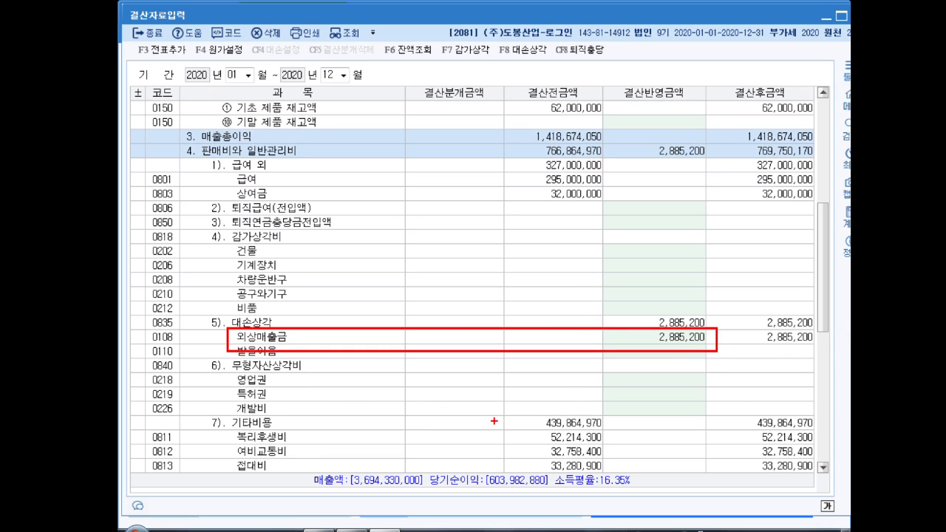
key("Escape")
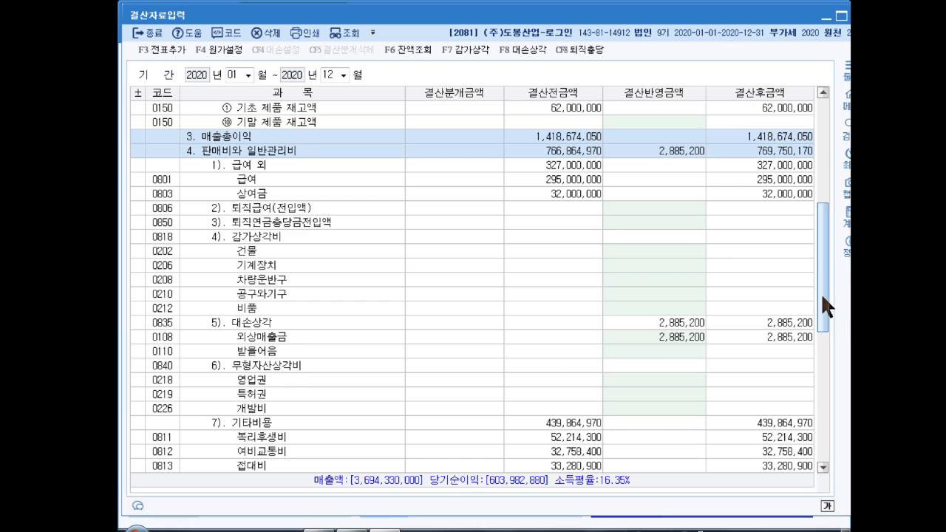
left_click_drag(826, 306, 828, 391)
key("ctrl+2")
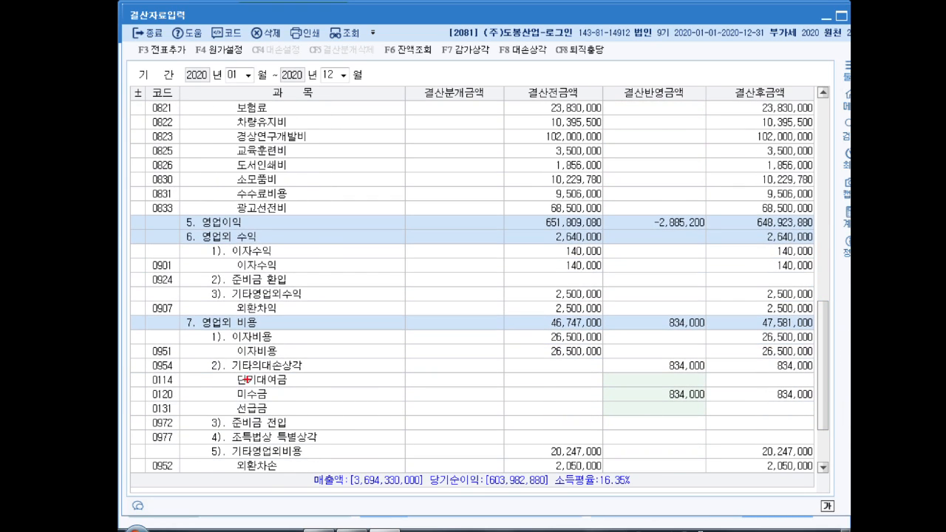
mouse_move(219, 370)
left_mouse_down()
mouse_move(720, 395)
mouse_move(710, 404)
left_mouse_up()
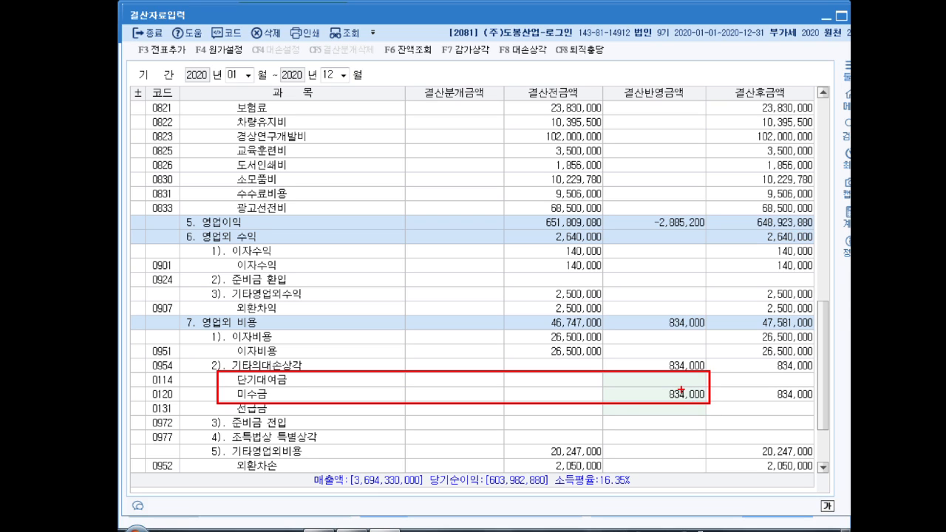
key("Escape")
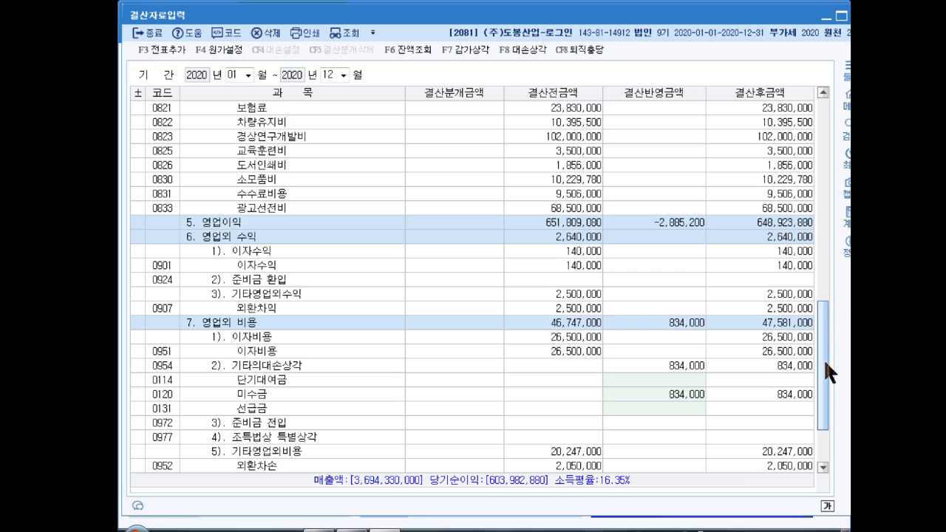
left_click_drag(824, 359, 823, 159)
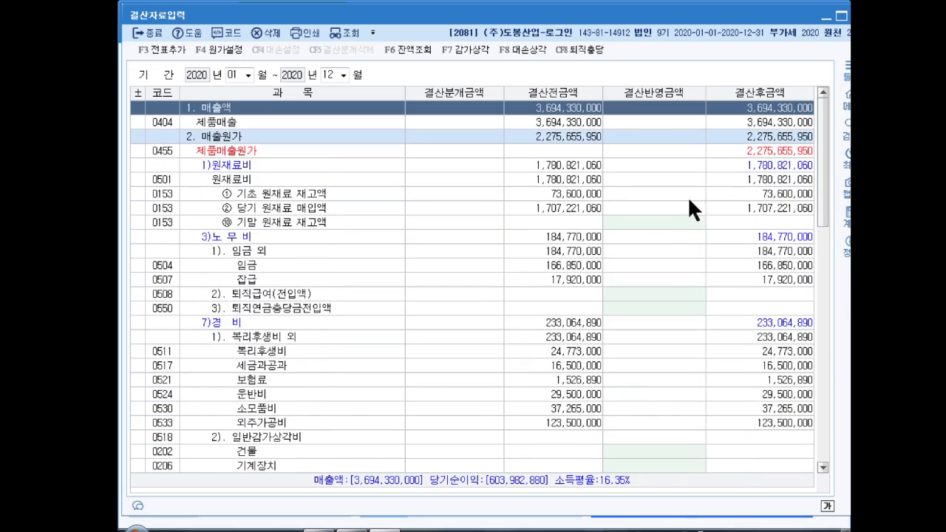
- Enter ending inventories: raw materials 76,500,000, work in process 50,000,000, finished goods 234,000,000
left_click(649, 222)
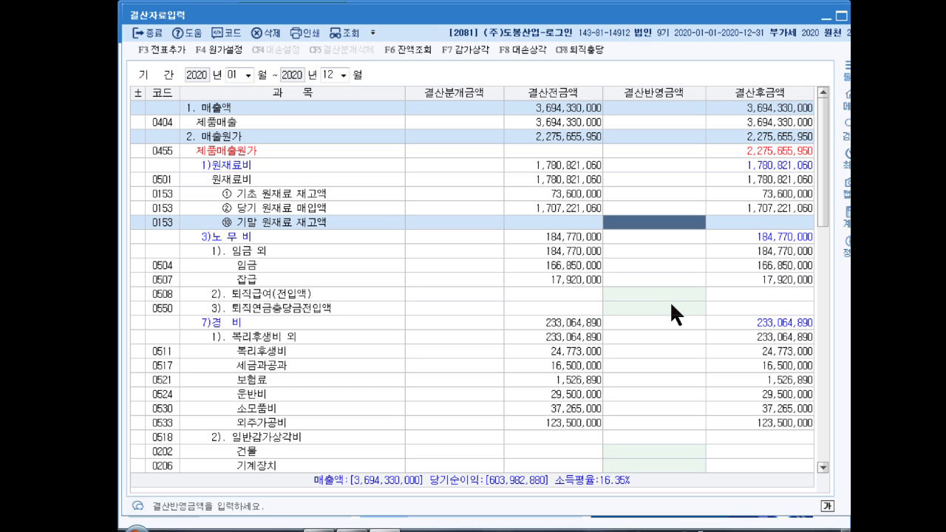
type("78")
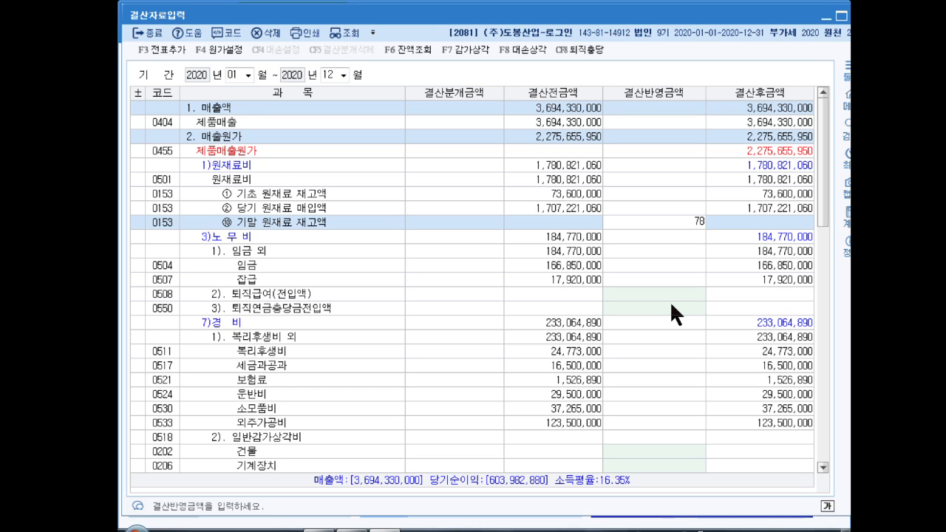
key("BackSpace")
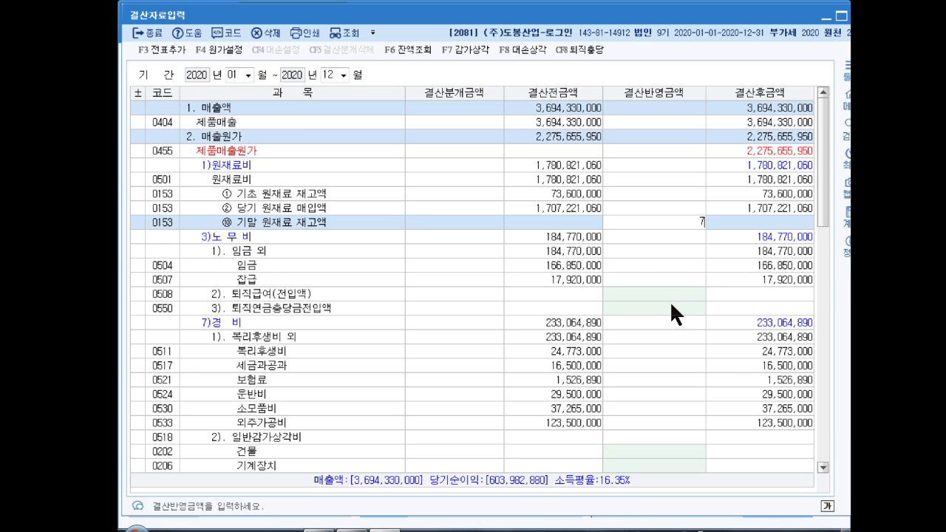
type("6,500,000")
key("Return")
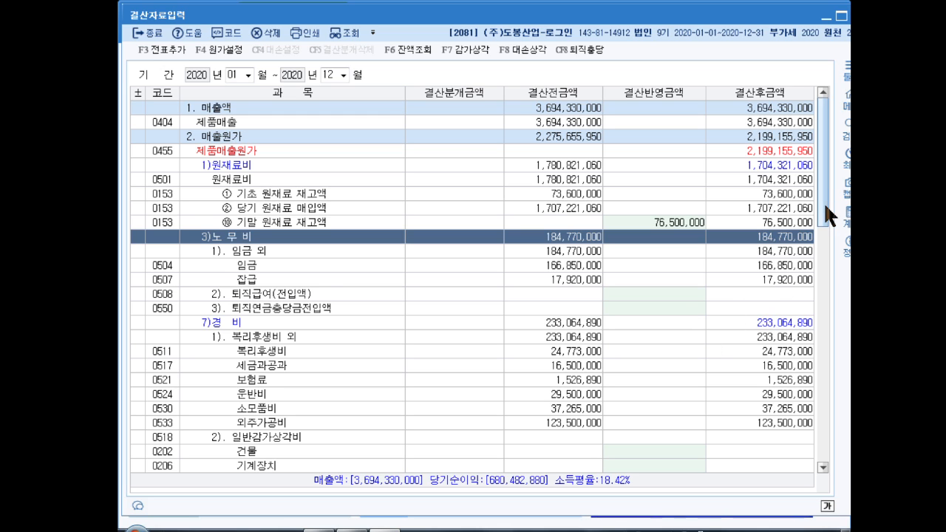
left_click_drag(824, 202, 827, 248)
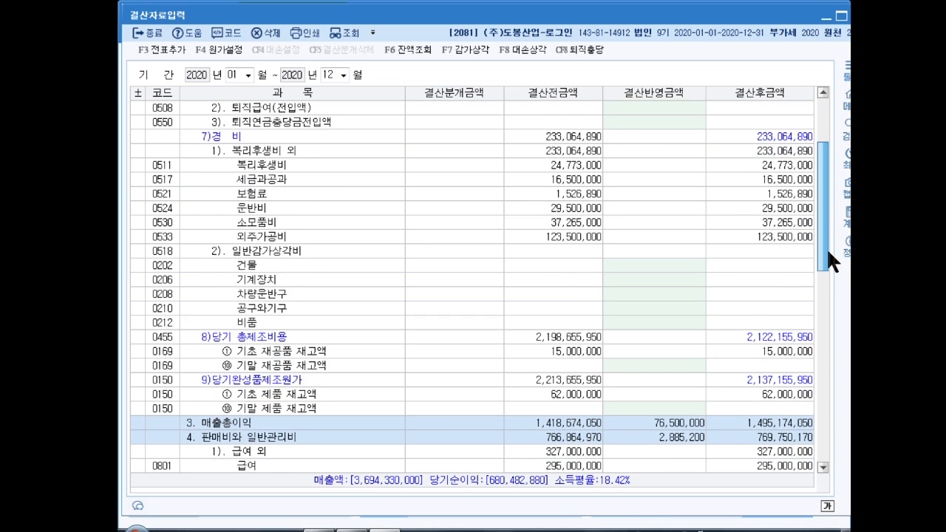
left_click(647, 364)
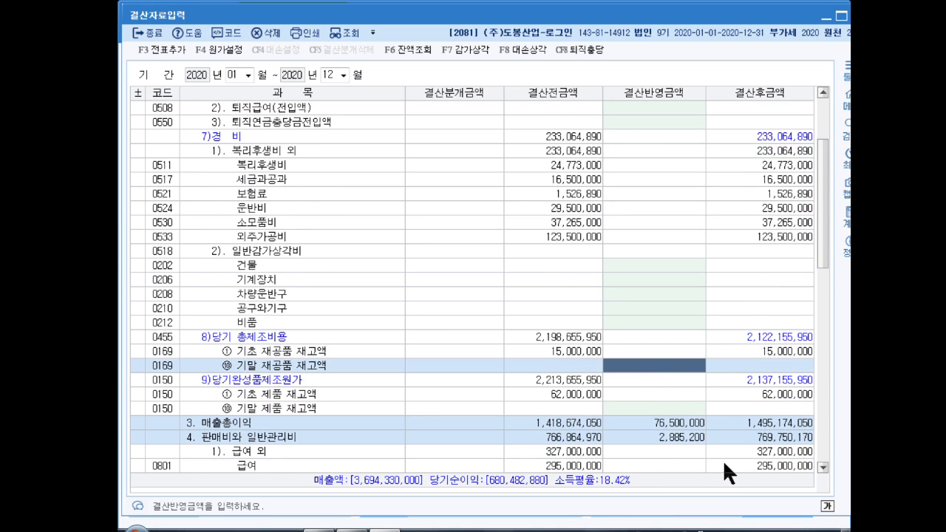
type("50000000")
key("Return")
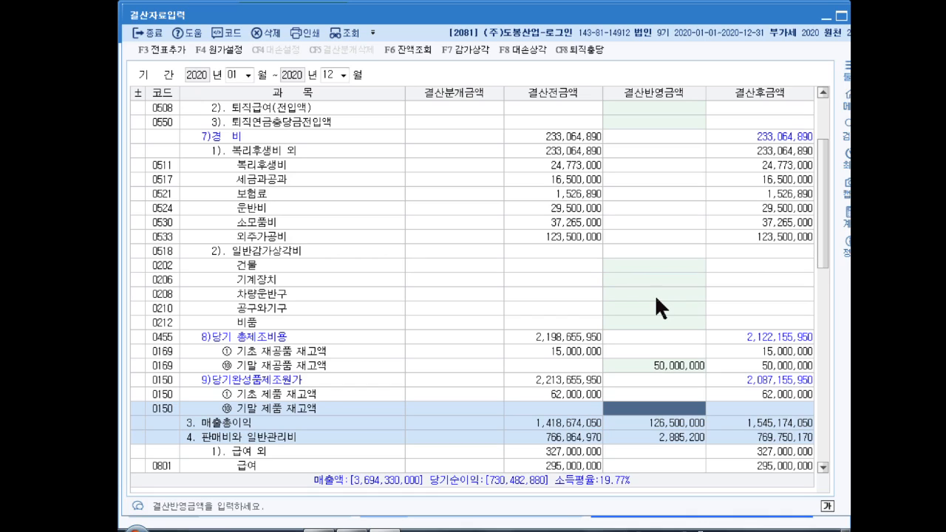
type("23")
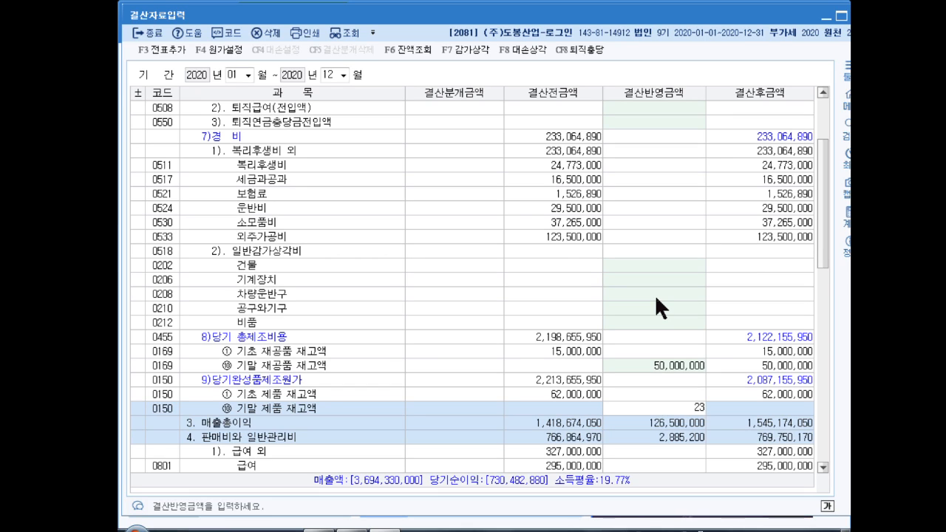
type("4,000,000")
key("Return")
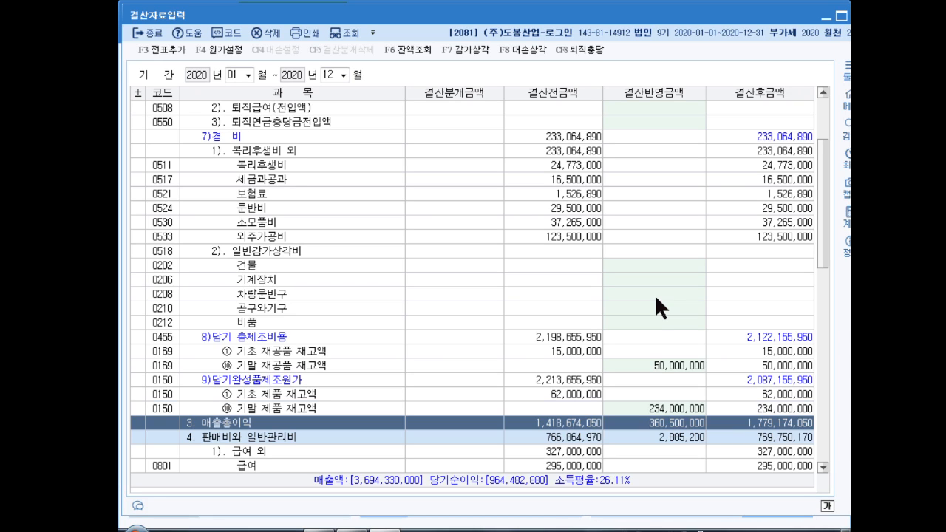
- Add the closing journal entries with F3 전표추가, confirm, and close 결산자료입력
left_click(165, 49)
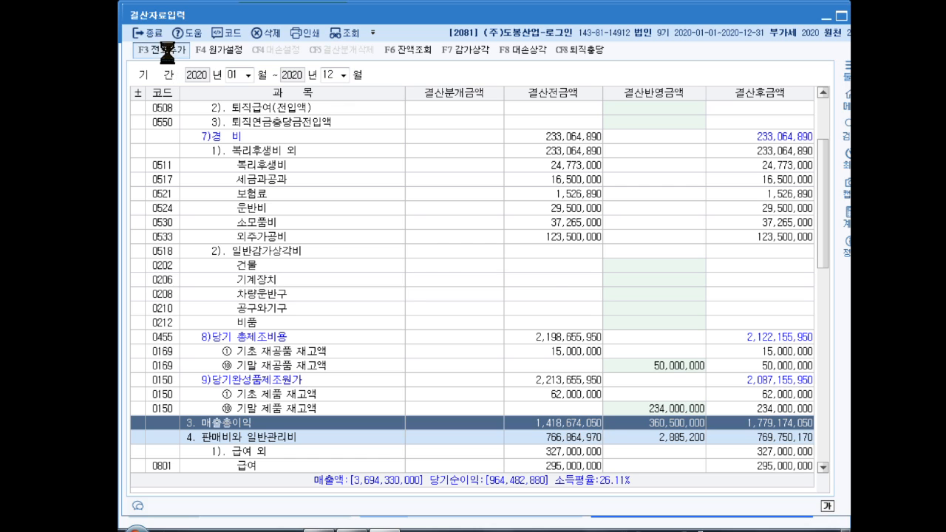
key("Return")
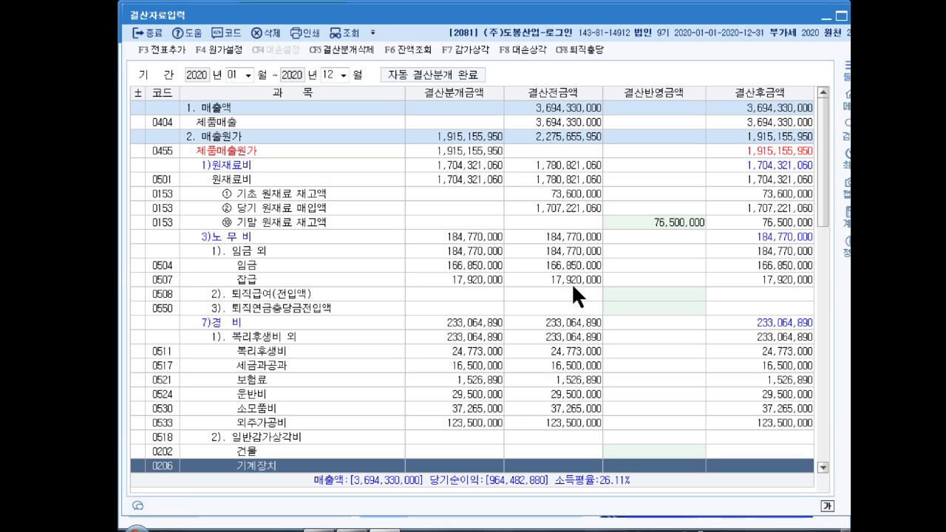
left_click(841, 16)
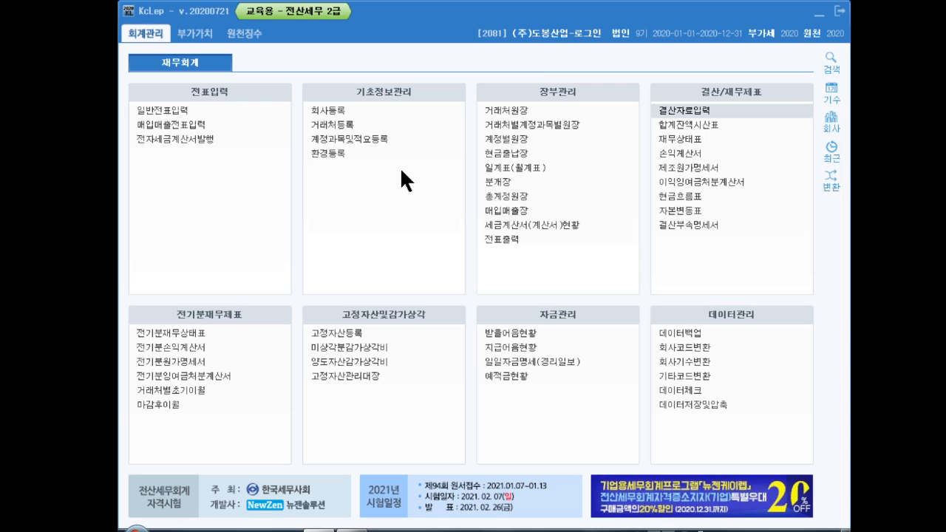
- Open 사원등록 and start employee 201 with the new employee's name
left_click(241, 33)
left_click(169, 108)
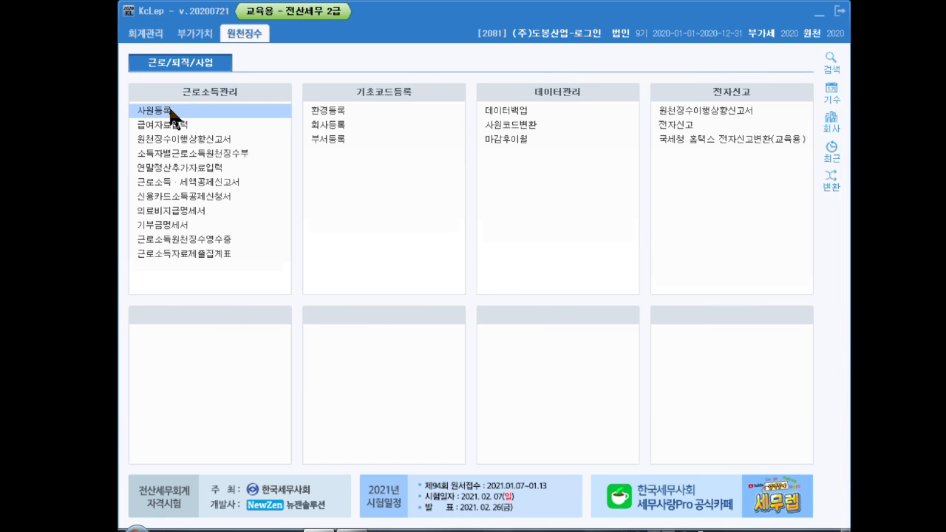
key("Return")
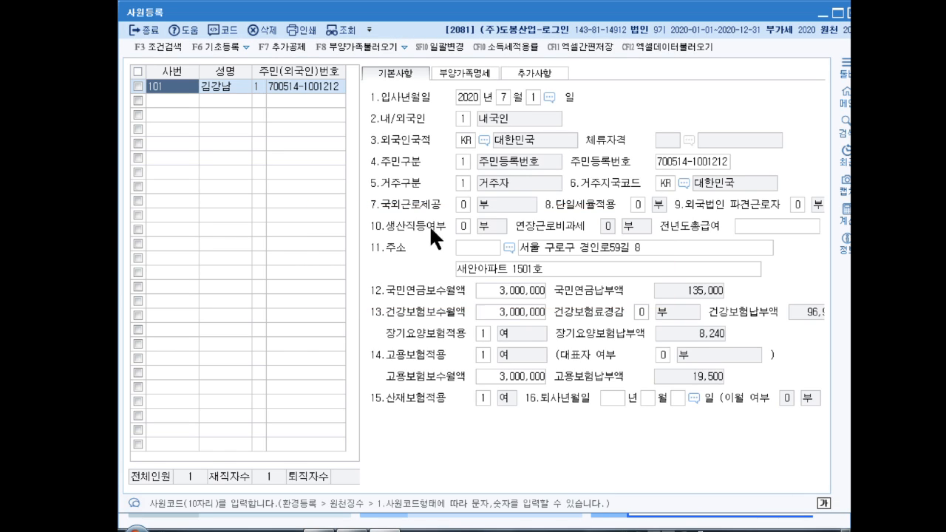
left_click(171, 101)
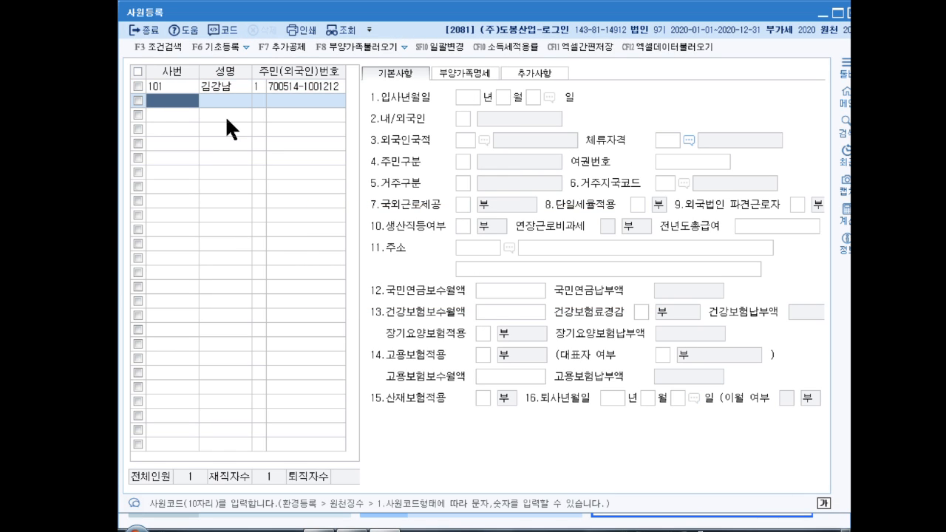
type("201")
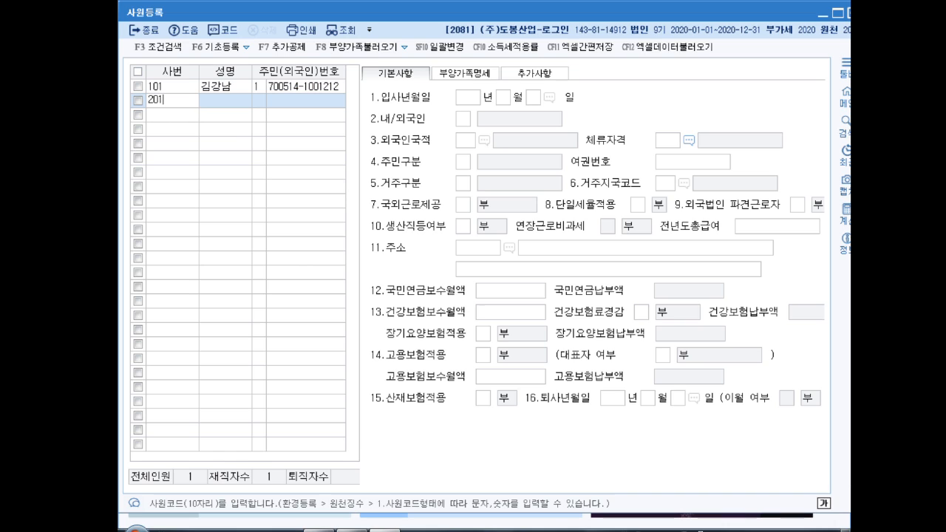
key("Return")
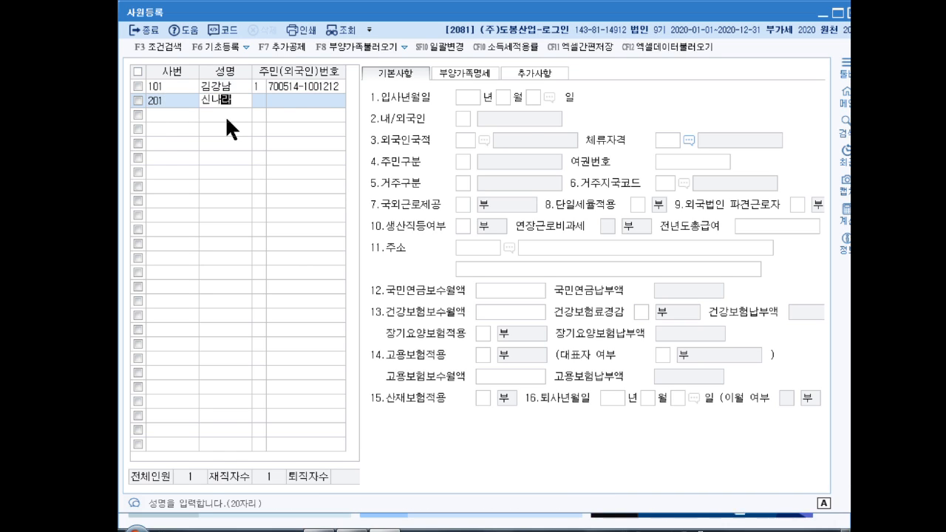
key("Return")
key("Return")
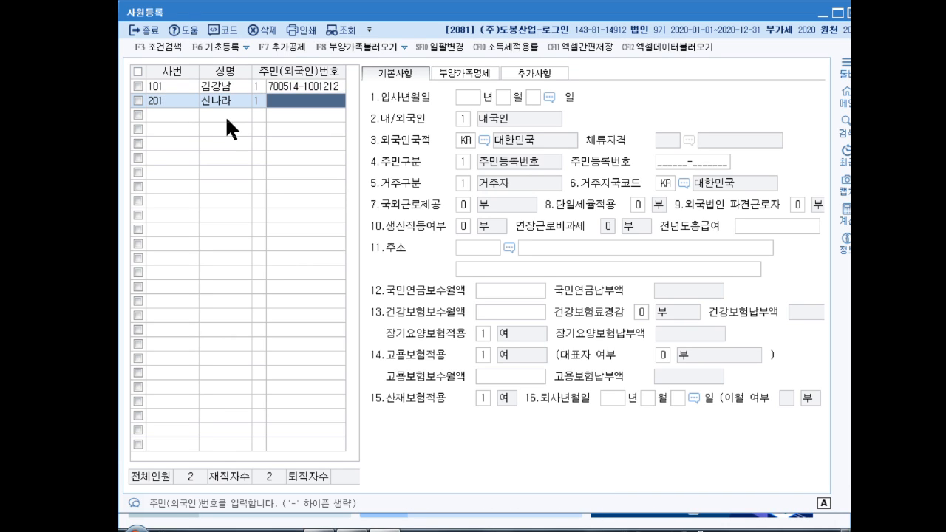
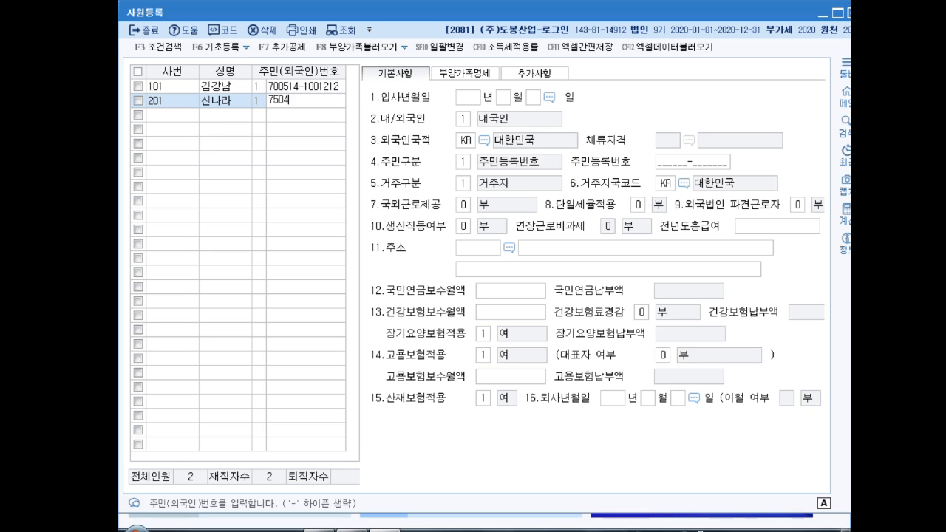
- Enter the employee's resident number and hire date 2020-08-01, accepting Korean national defaults
key("Return")
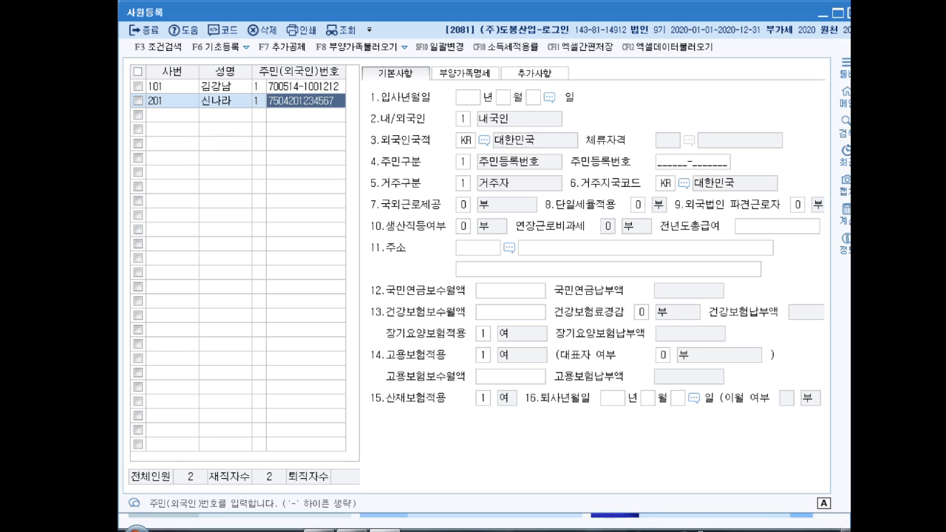
type("20208")
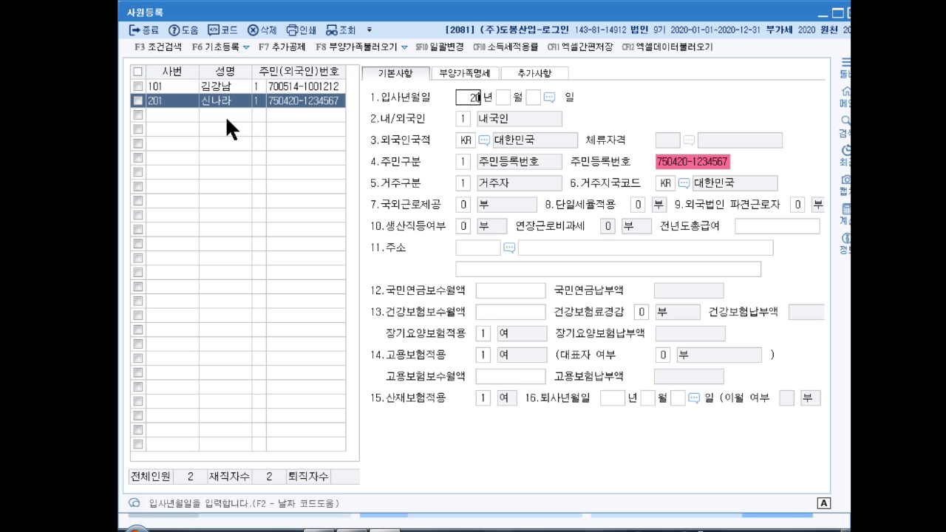
key("Return")
type("1")
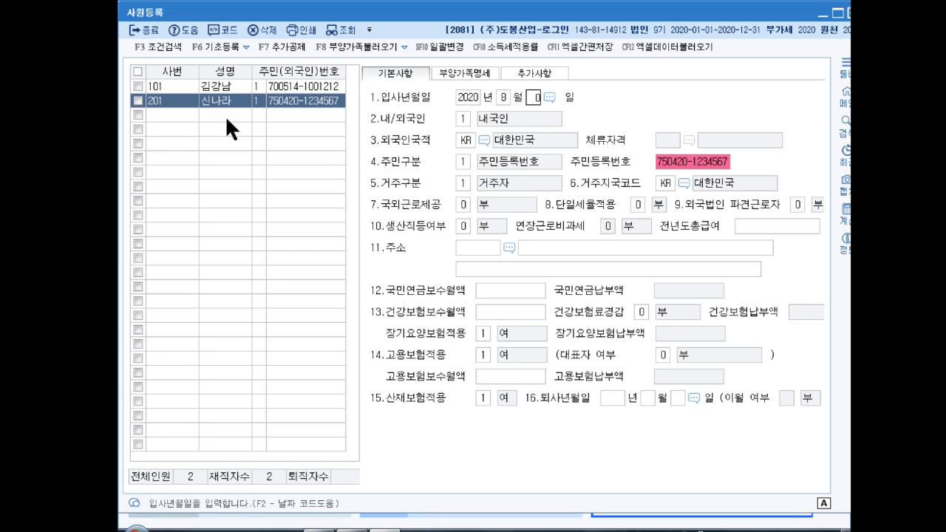
key("Return")
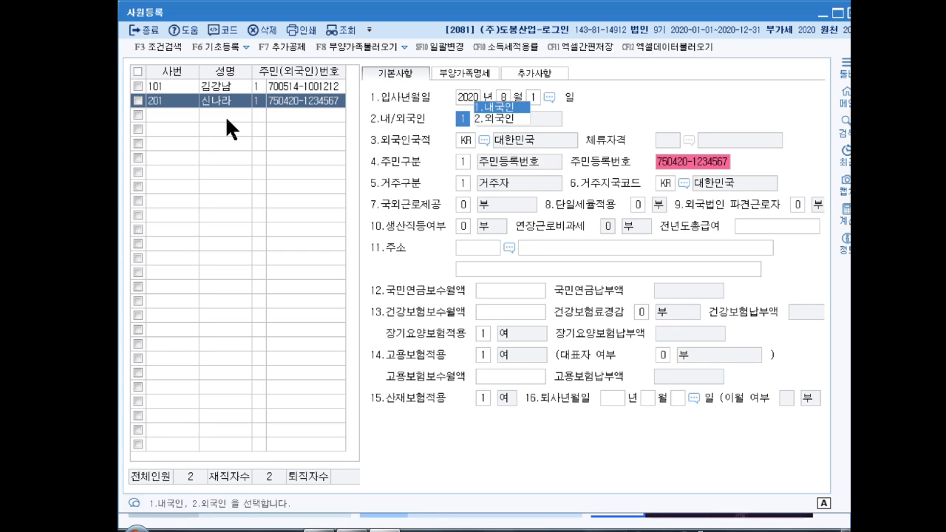
key("Return")
key("Return")
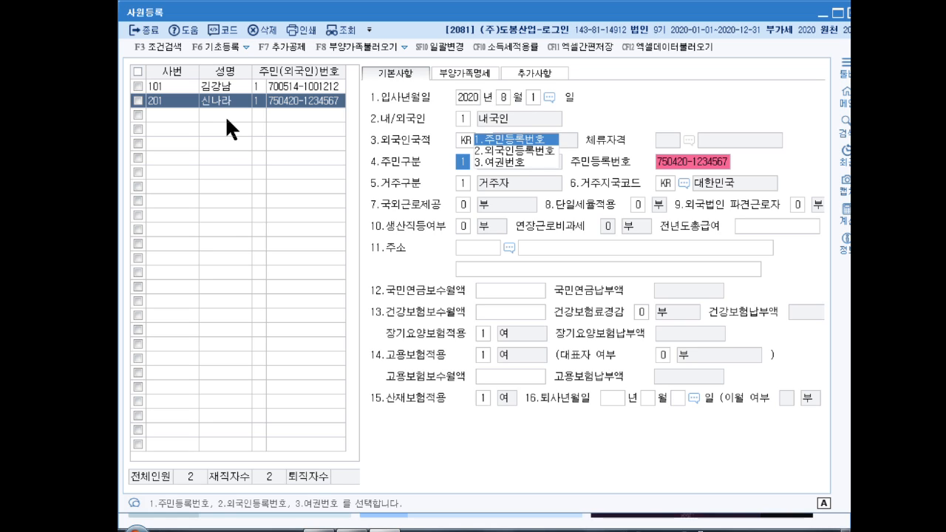
key("Return")
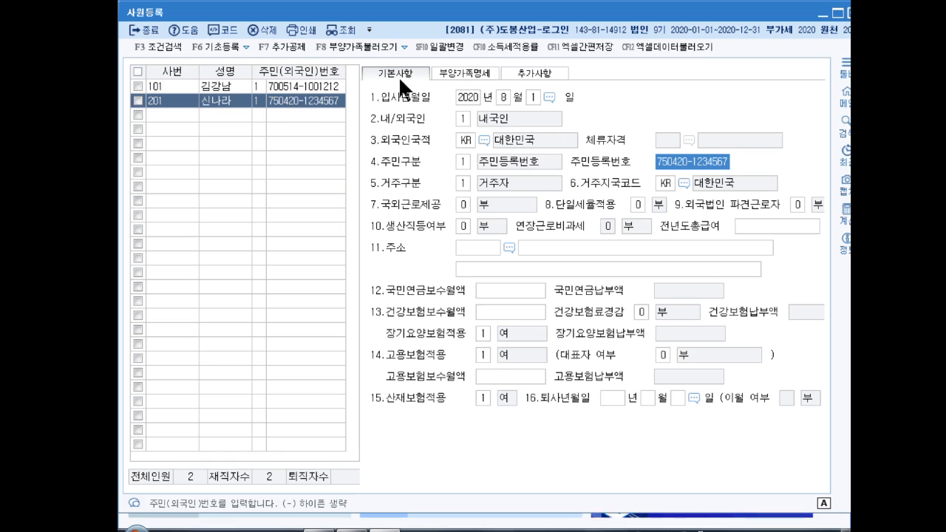
- Open 부양가족명세 and add a relation-3 row with the spouse's name
left_click(464, 72)
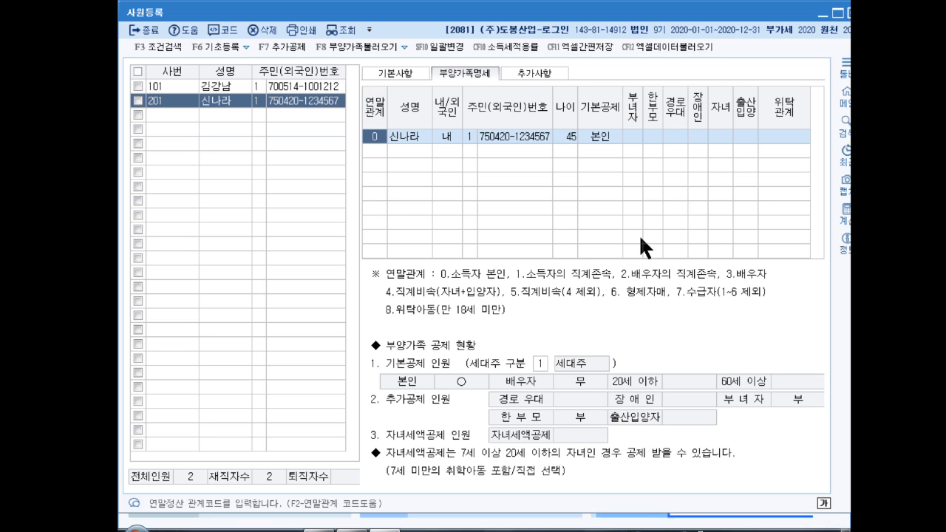
key("Return")
key("Return")
key("Return")
key("Return")
key("Return")
key("Return")
key("Return")
key("Return")
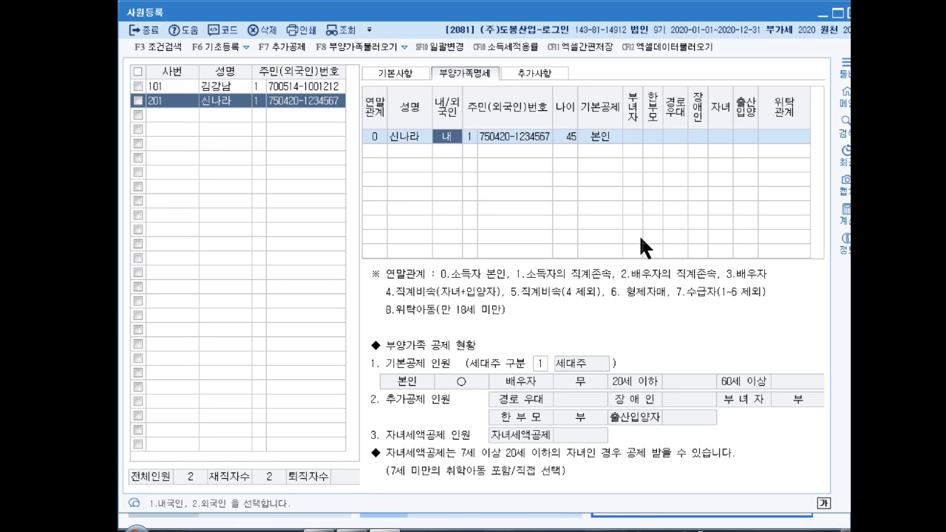
key("Return")
key("Return")
key("Return")
key("Return")
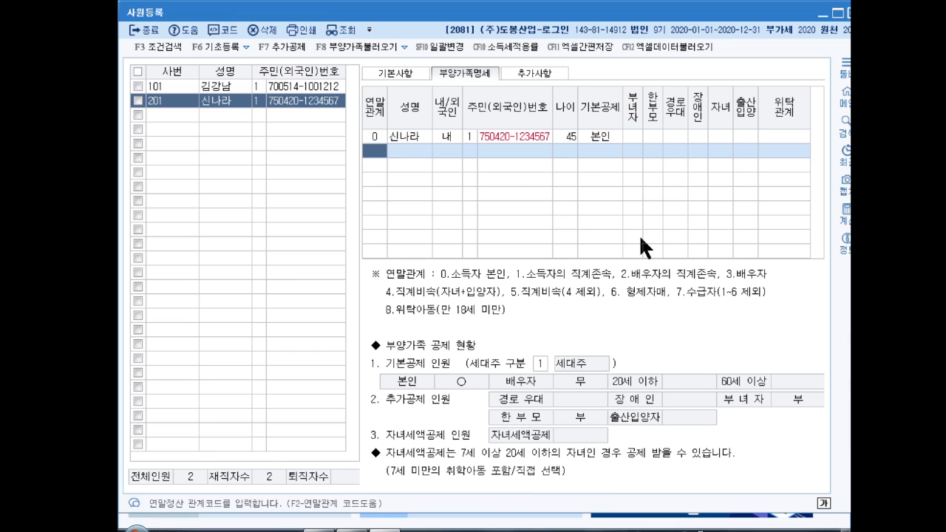
type("3")
key("Return")
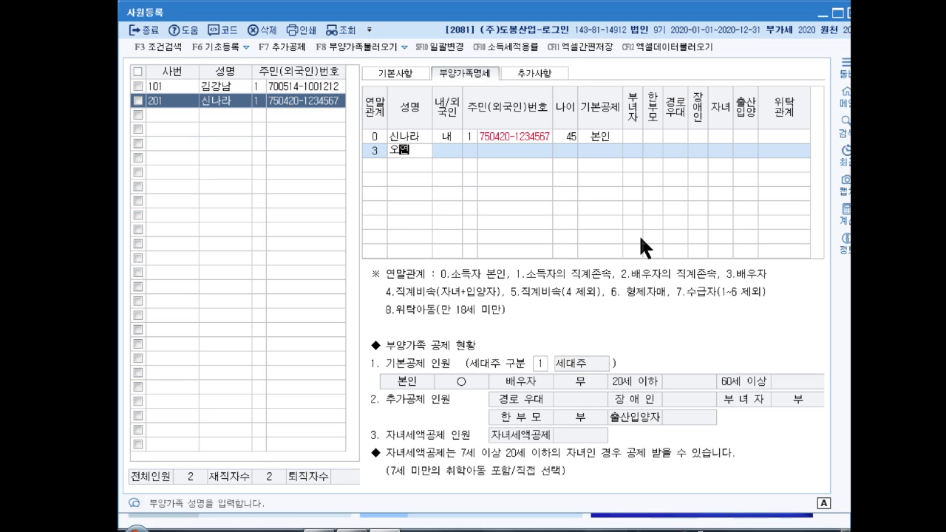
key("Return")
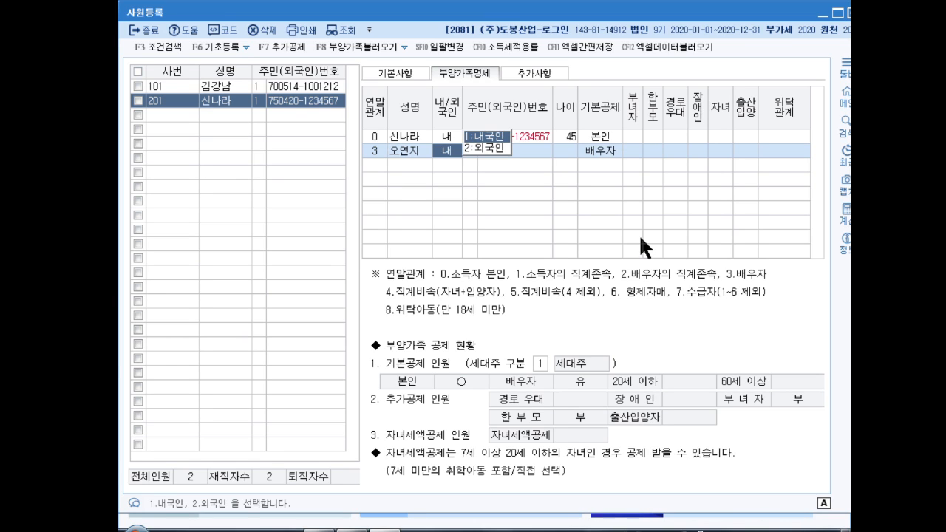
- Set the spouse as 내국인 with resident-number ID, enter the number, and keep the 배우자 deduction
type("2")
key("Return")
key("Left")
type("1")
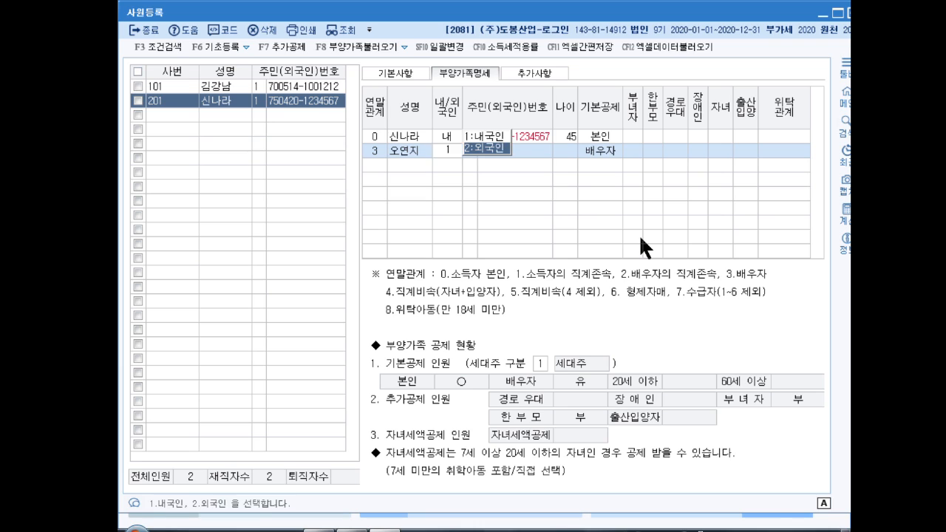
key("Return")
type("1")
key("Return")
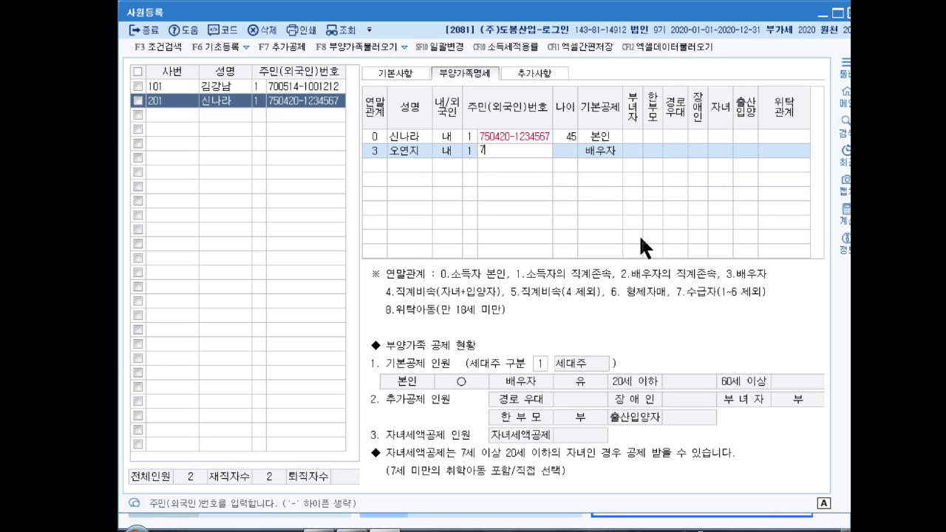
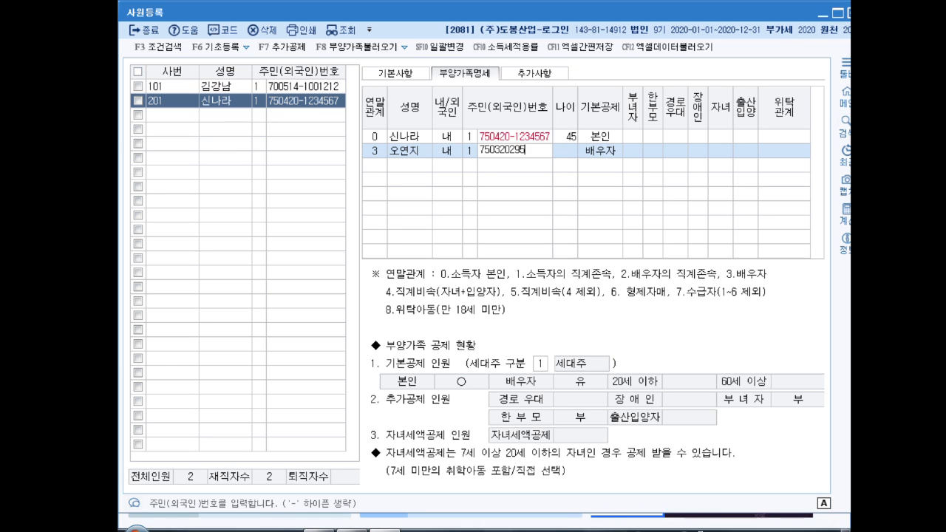
key("Return")
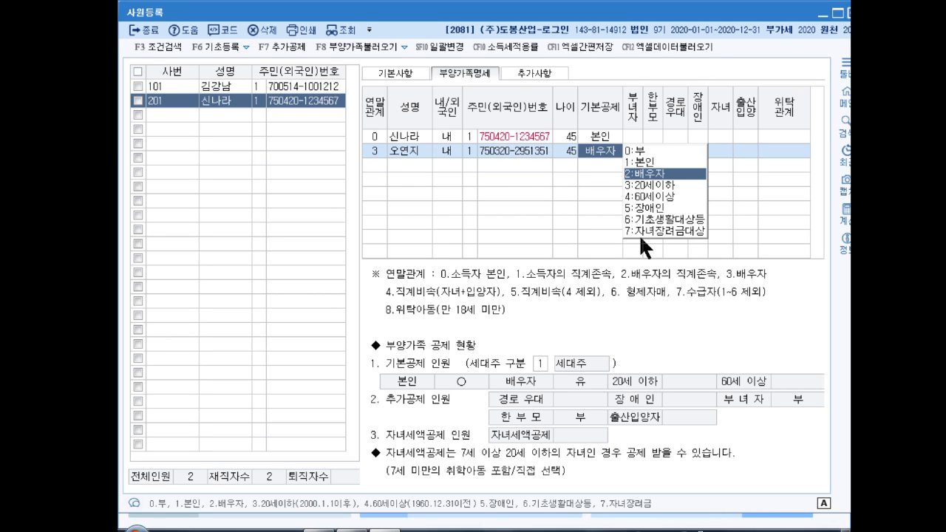
key("Return")
key("Return")
key("Return")
key("Return")
key("Return")
key("Return")
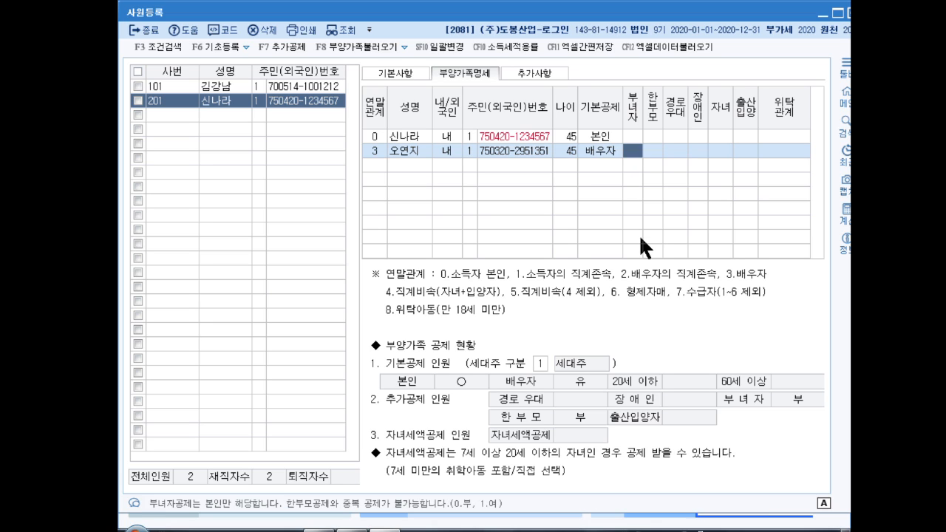
key("Return")
key("Return")
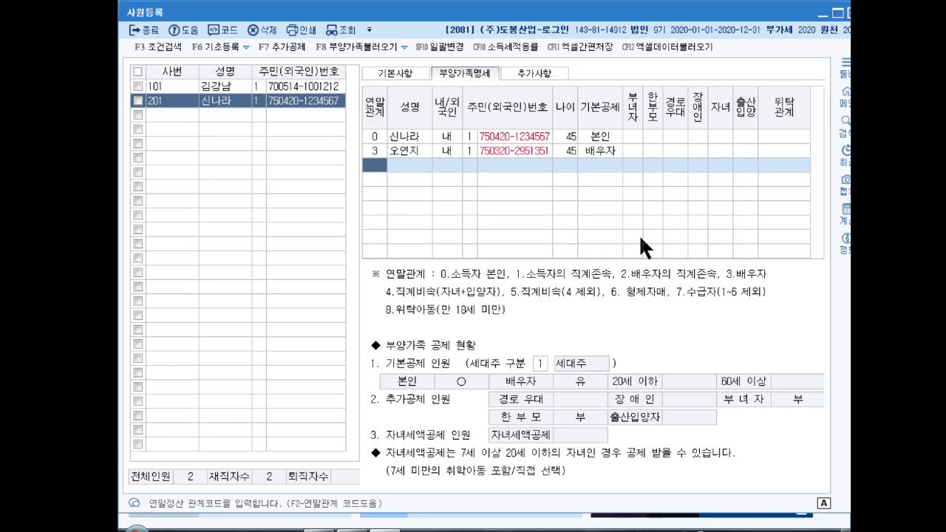
- Add the parent as relation 1 with name and resident number, basic deduction 0:부
type("1")
key("Return")
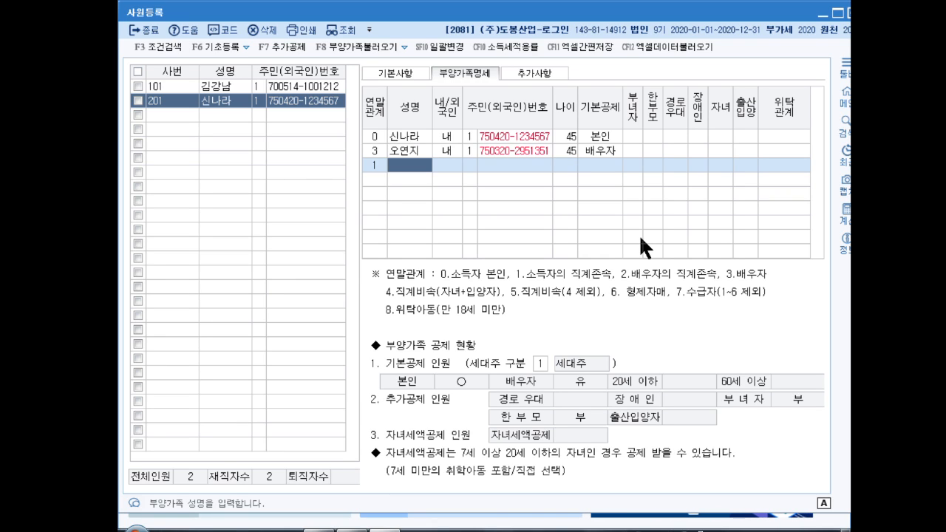
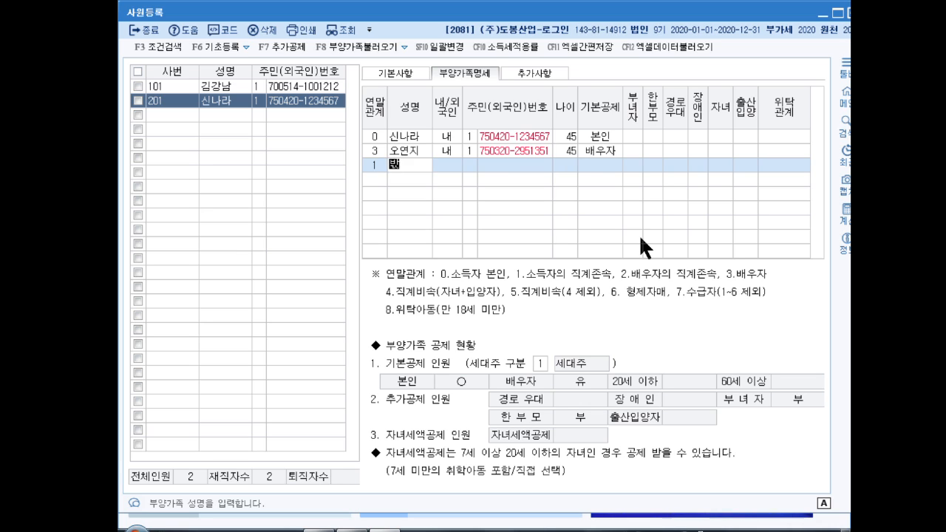
key("Return")
key("Return")
key("Return")
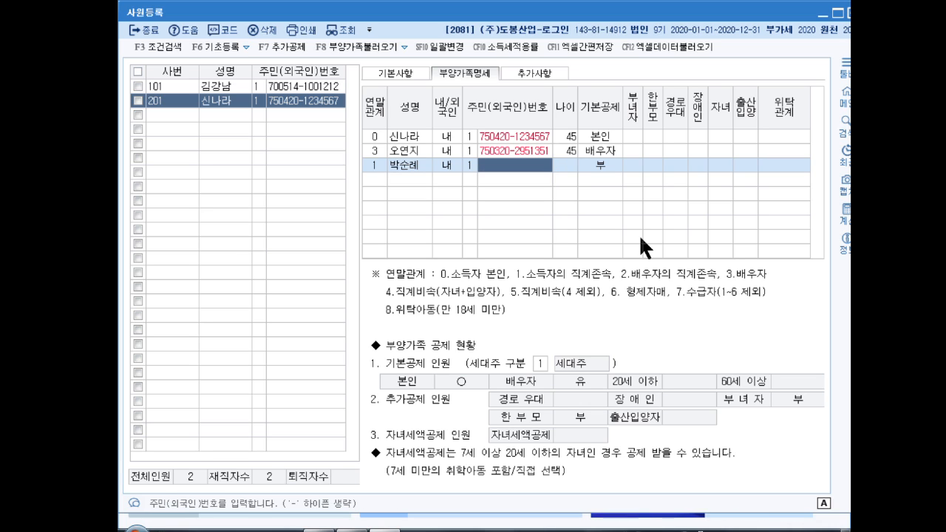
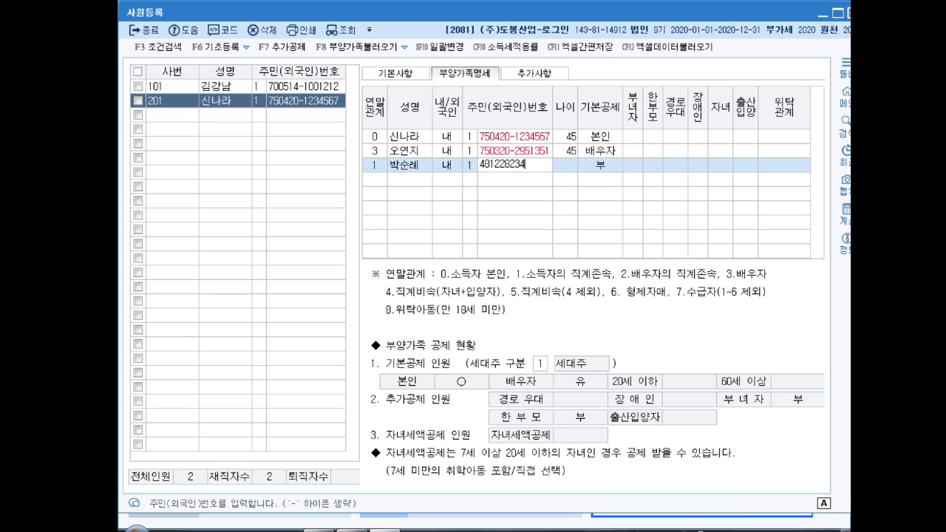
key("Return")
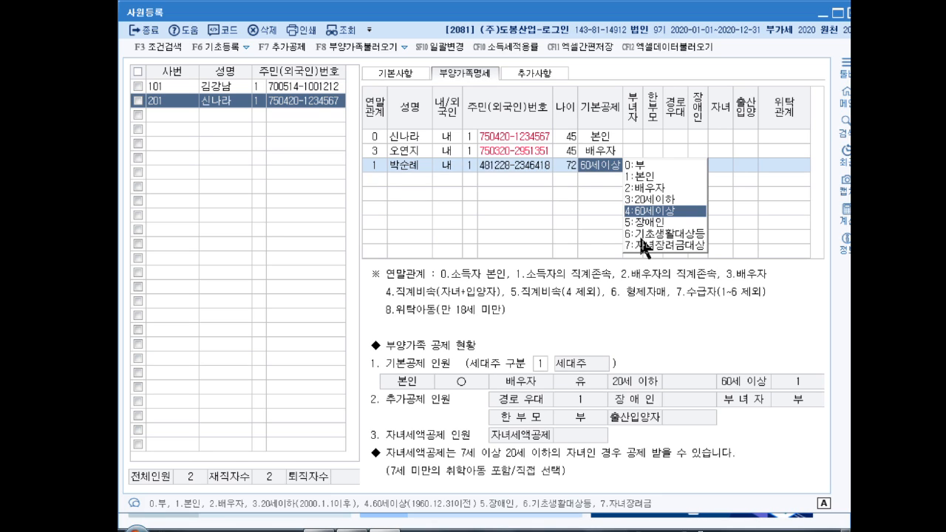
key("0")
key("Return")
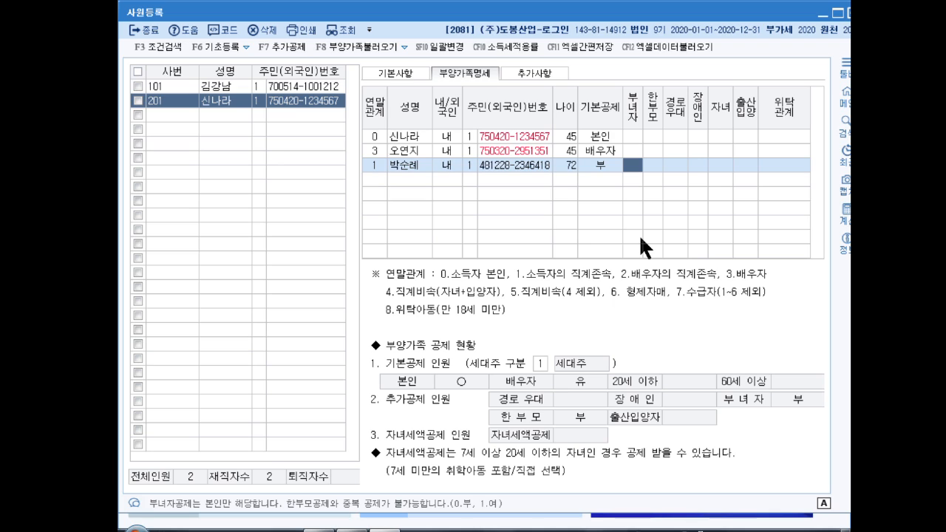
key("Return")
key("Return")
key("Return")
key("Return")
key("Return")
key("Return")
key("Return")
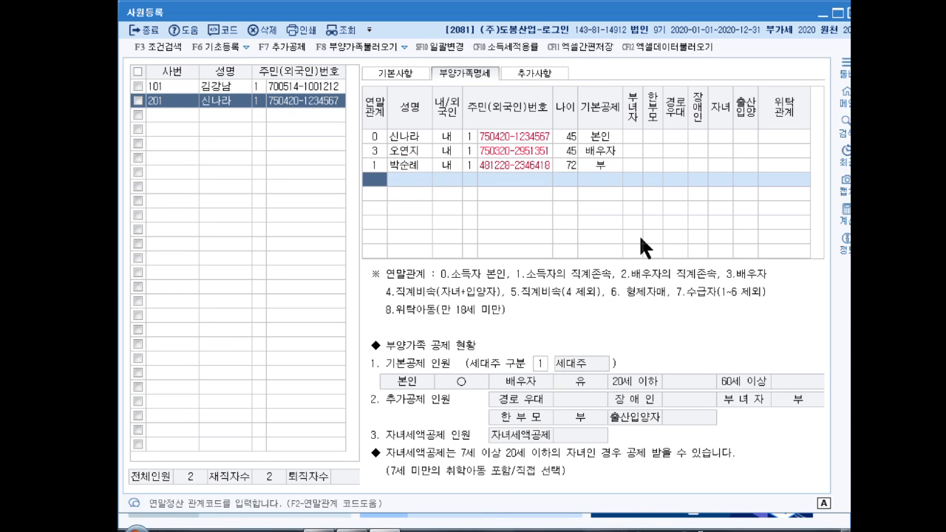
- Add the sibling as relation 6 with name and resident number, keeping basic deduction 부
type("6")
key("Return")
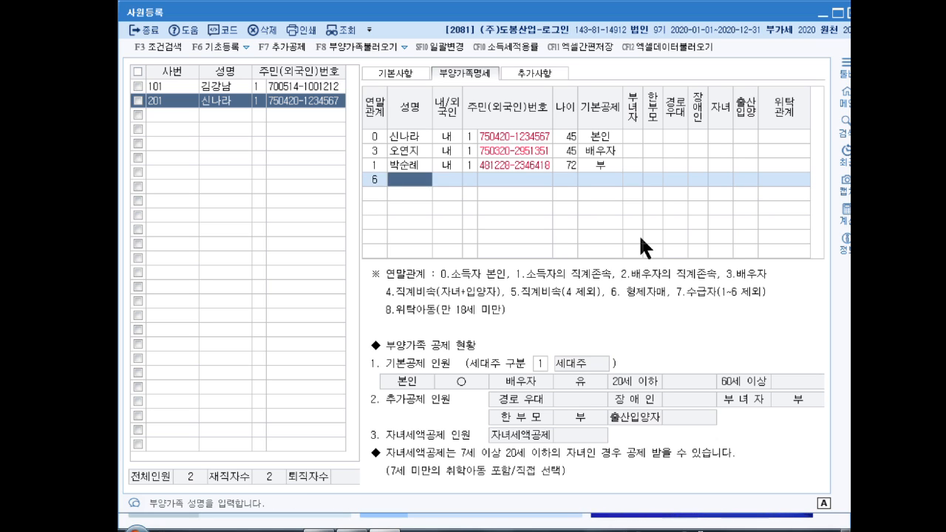
key("Return")
key("Return")
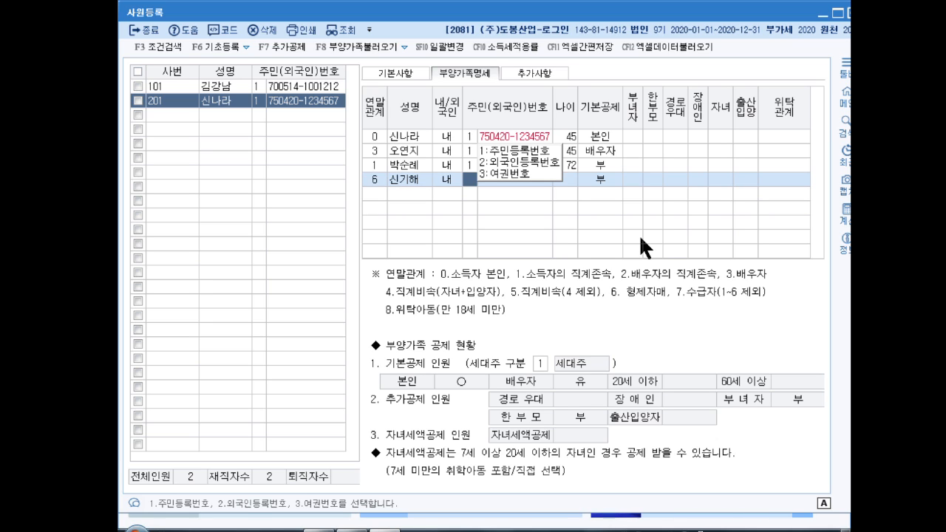
key("Return")
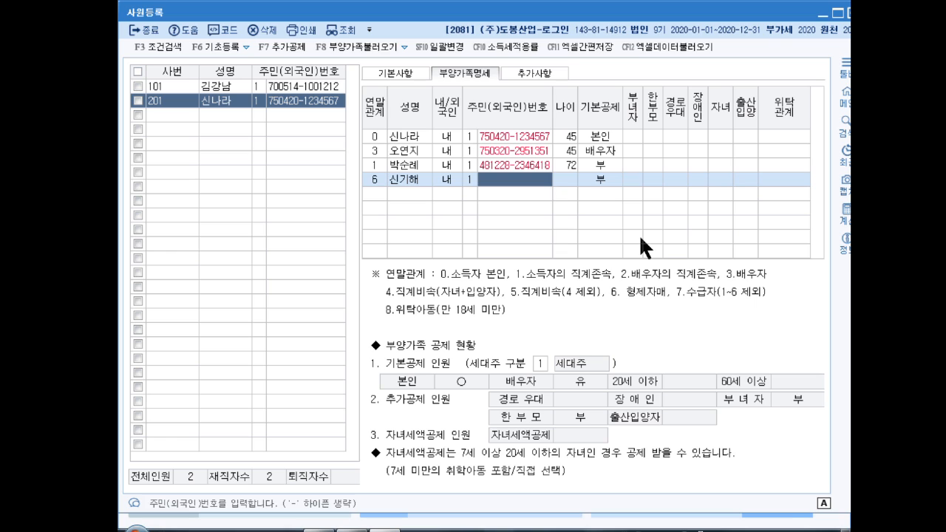
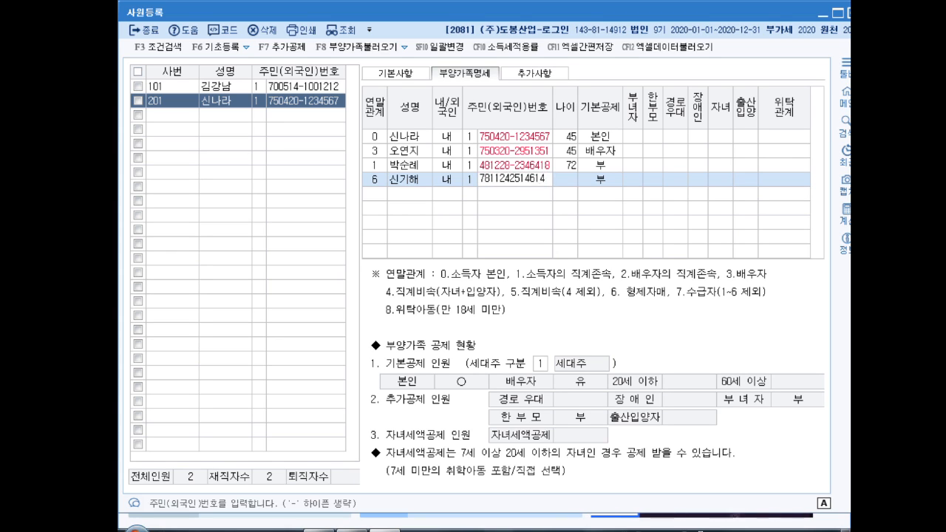
key("Return")
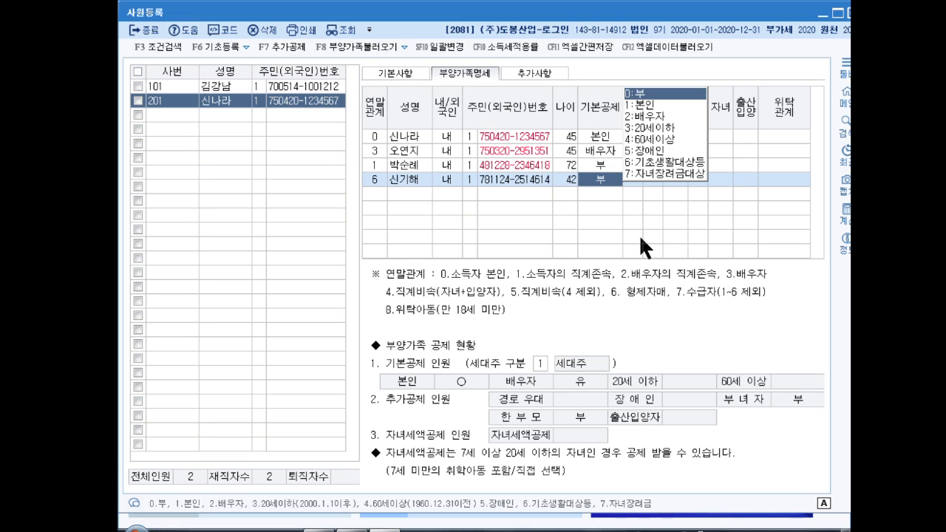
key("Return")
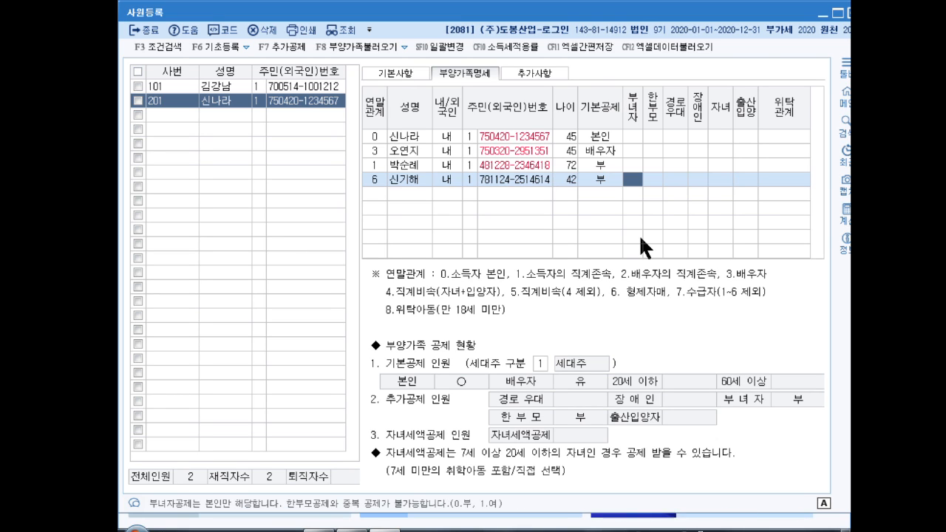
key("Return")
key("Return")
key("Return")
key("Return")
key("Return")
key("Return")
key("Return")
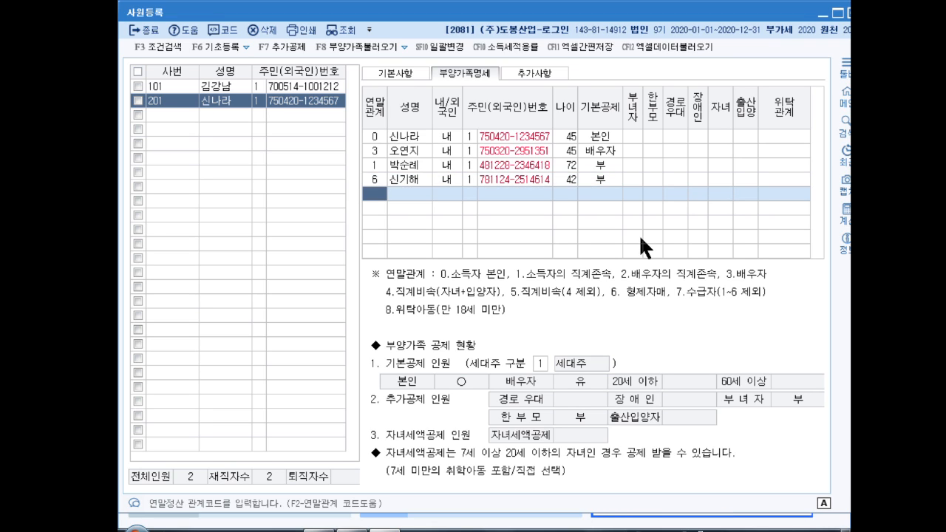
- Add the first child as relation 4 with name and resident number, basic deduction 부
type("4")
key("Return")
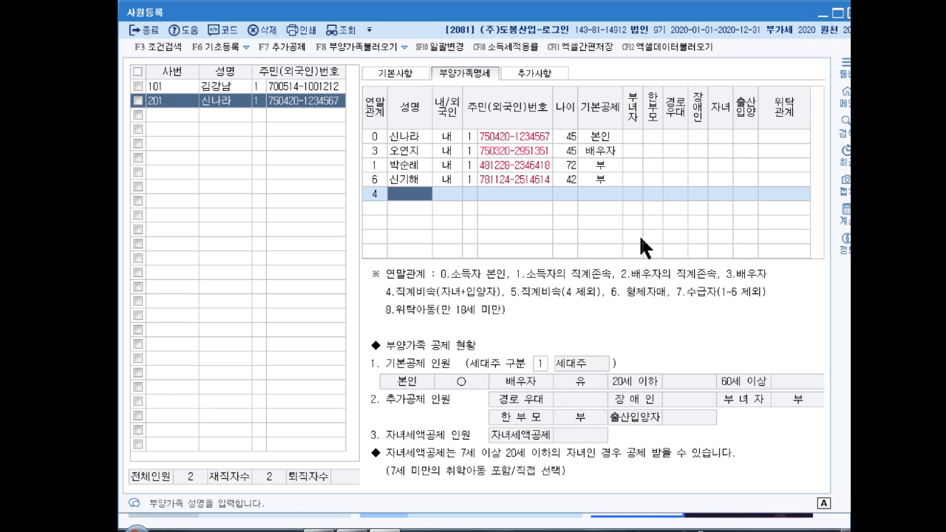
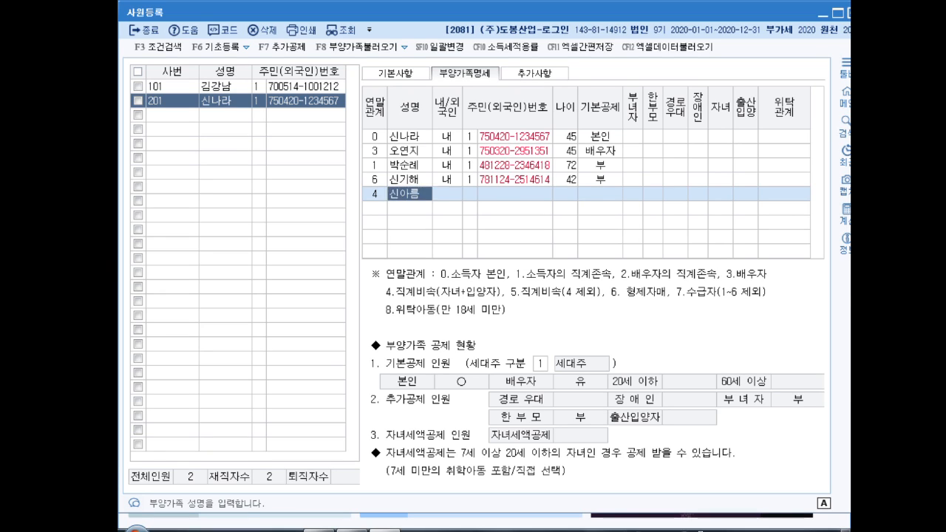
key("Return")
key("Return")
key("Return")
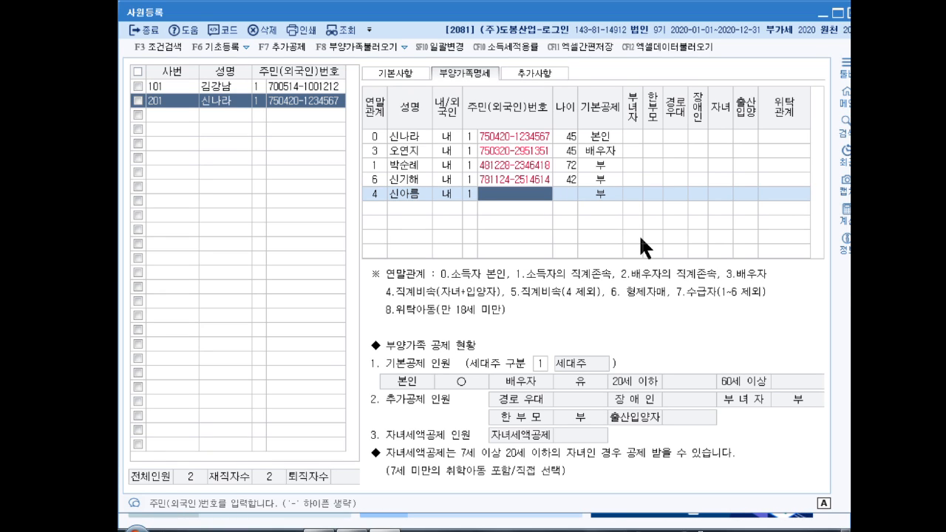
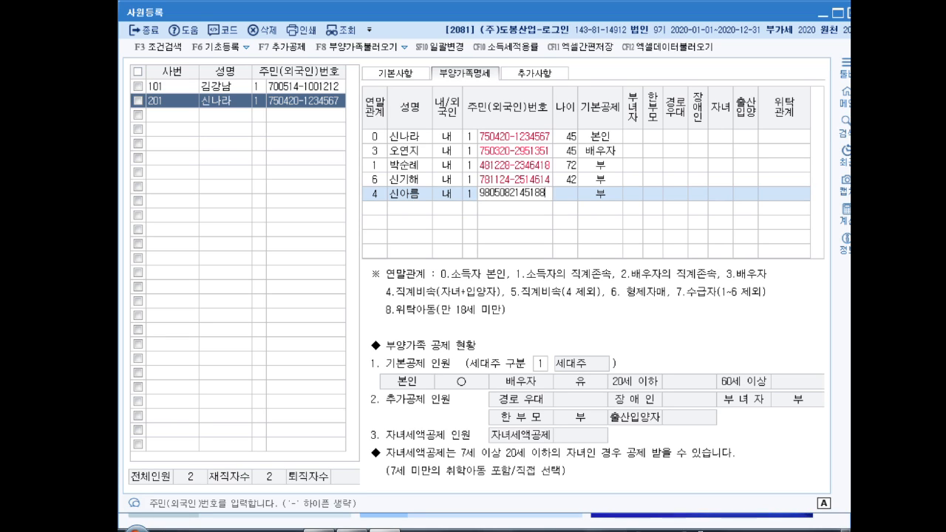
key("Return")
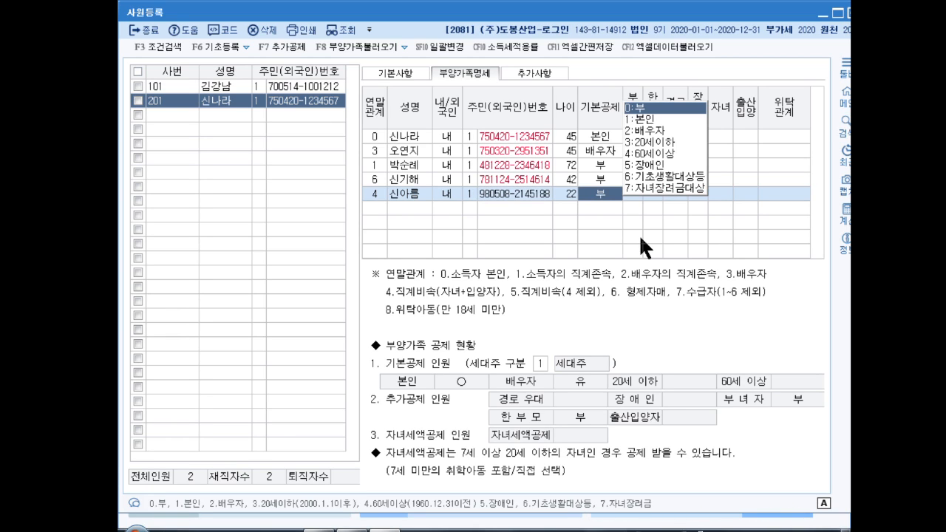
key("Return")
key("Return")
key("Return")
key("Return")
key("Return")
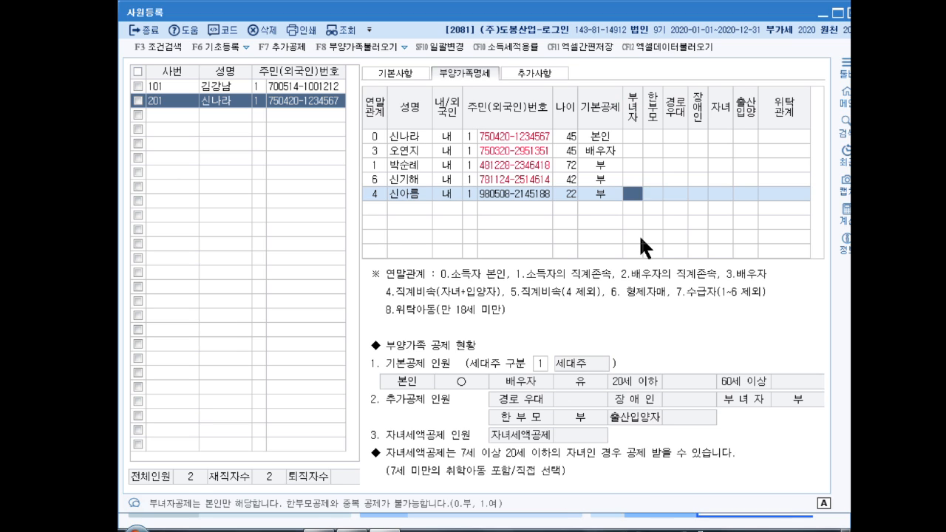
key("Return")
key("Return")
key("Return")
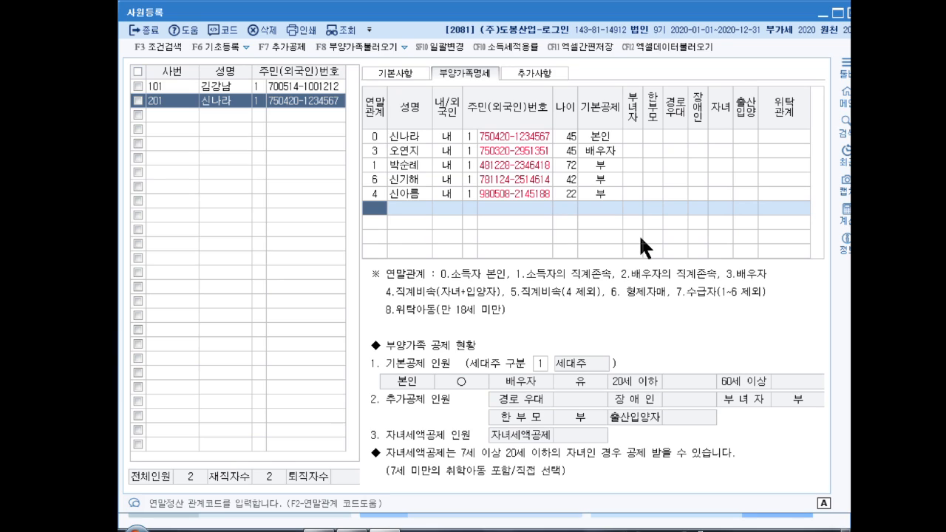
- Add the second child as relation 4 under 20세이하, then close 사원등록 with Esc
type("4")
key("Return")
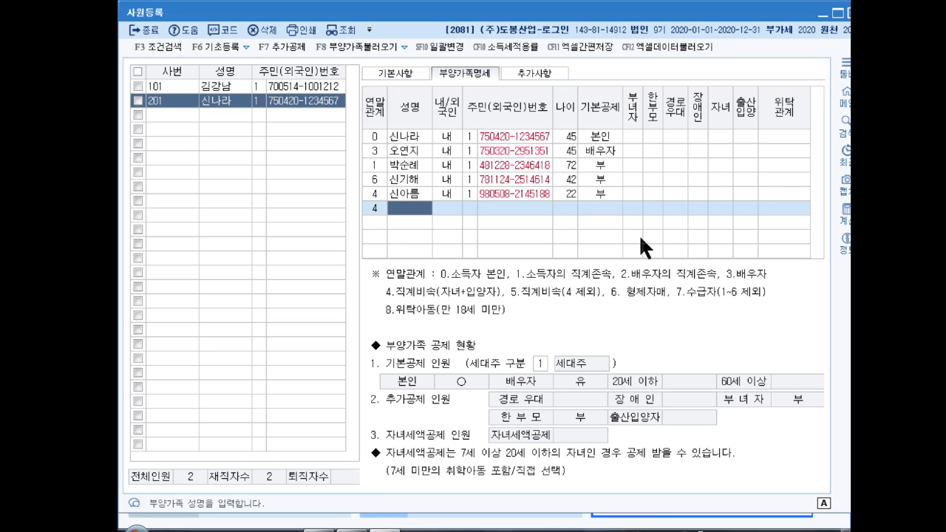
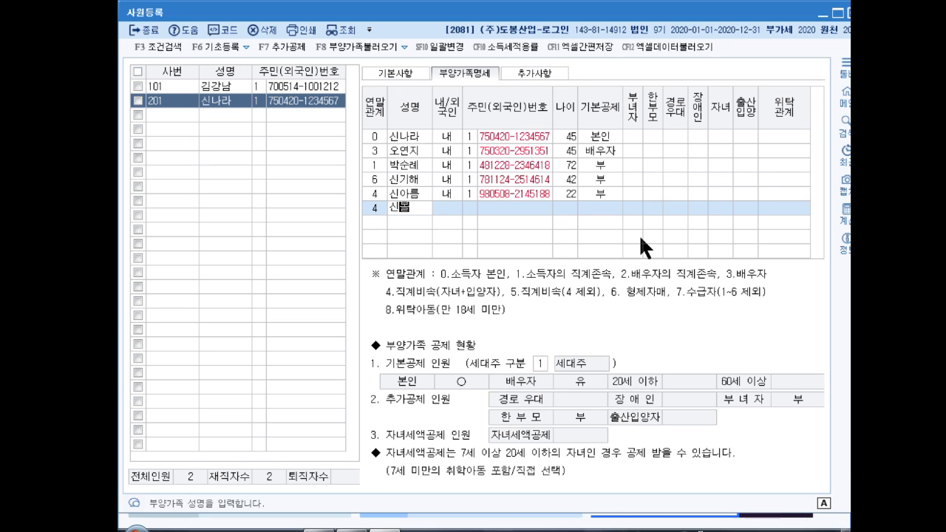
key("Return")
key("Return")
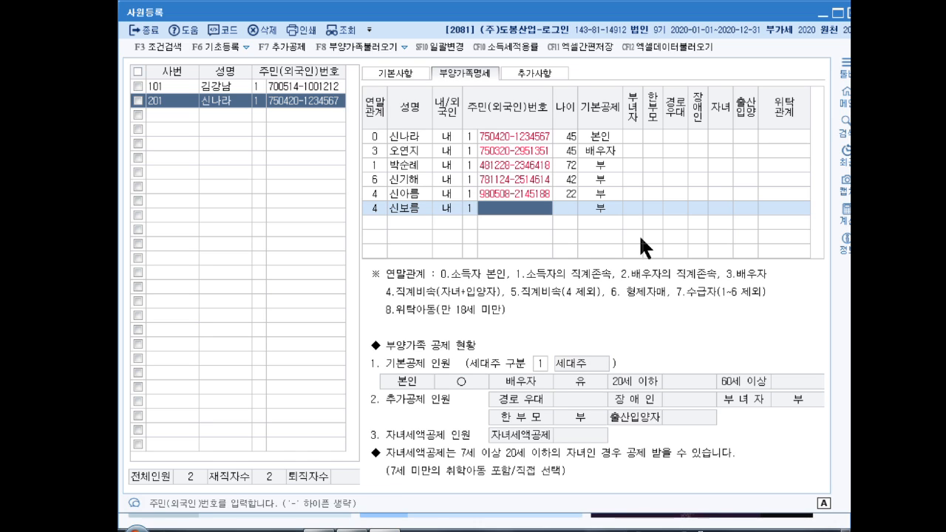
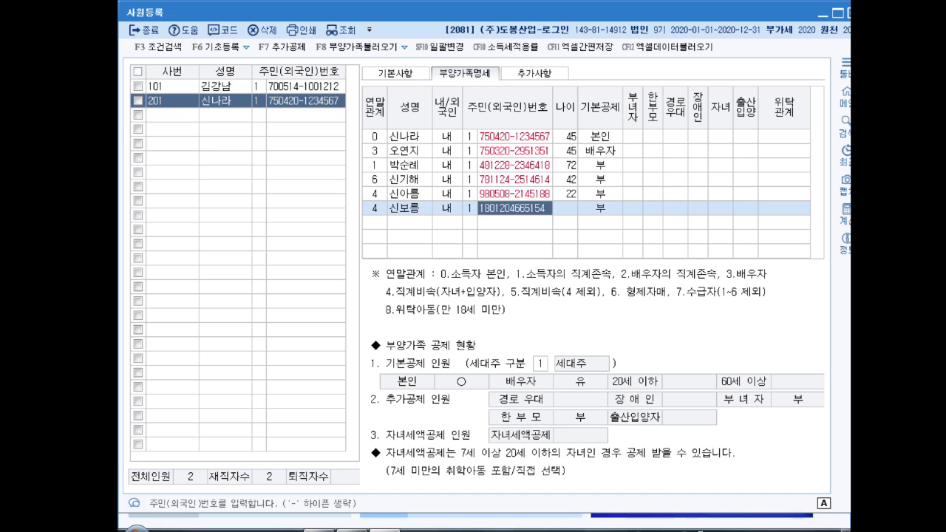
key("Return")
key("Return")
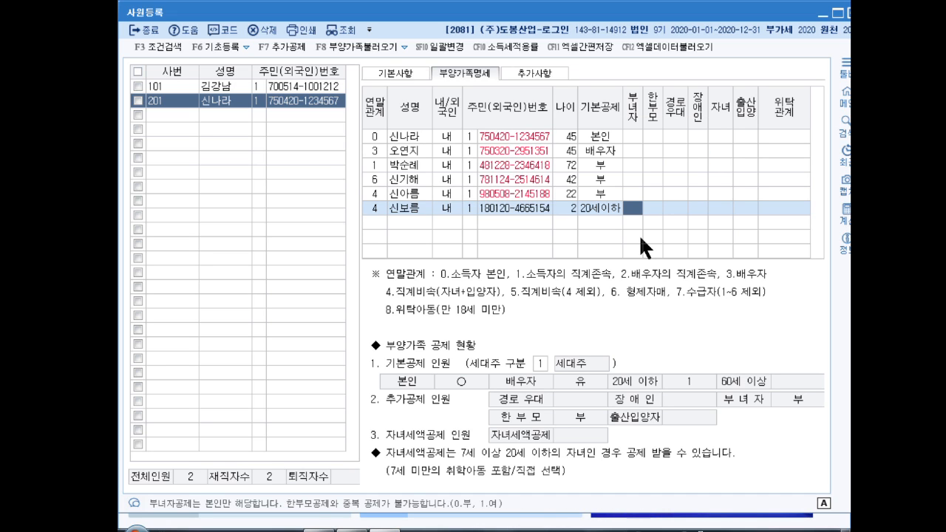
key("Return")
key("Return")
key("Return")
key("Return")
key("Return")
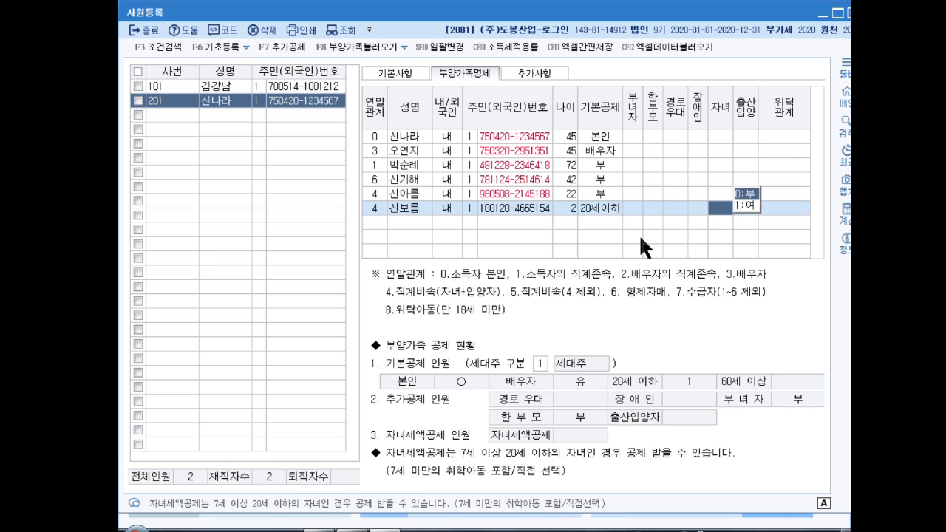
key("Return")
key("Return")
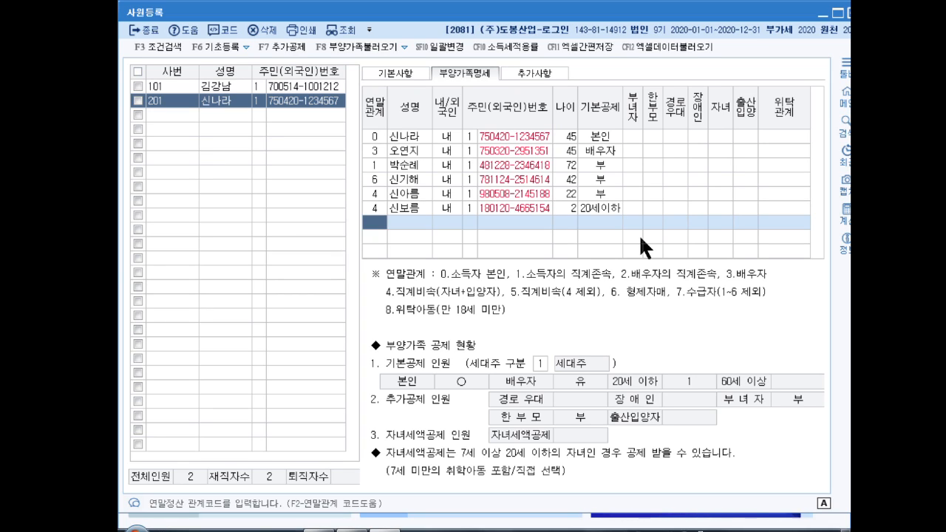
key("Escape")
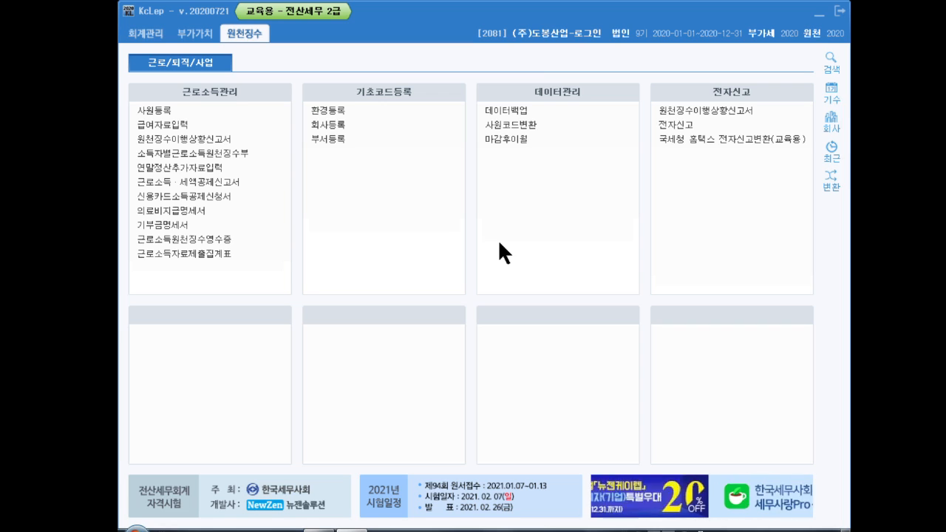
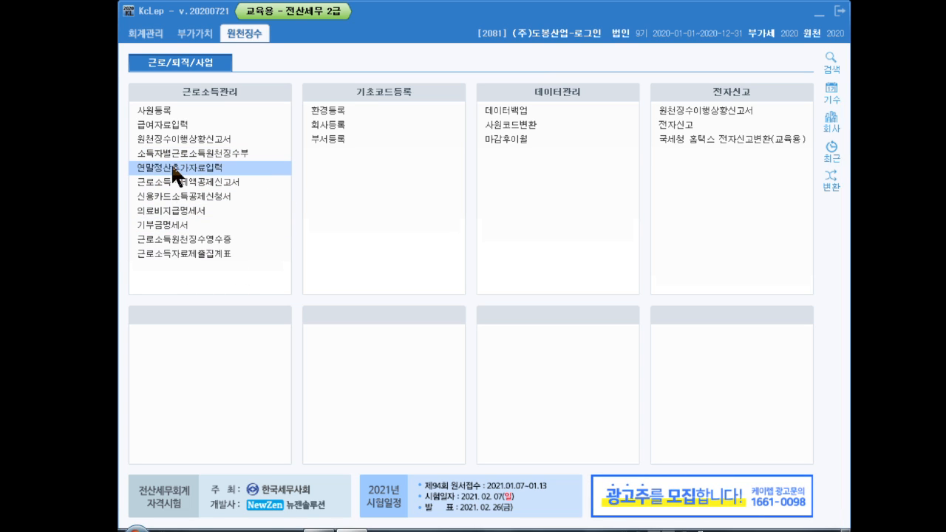
- Open 연말정산추가자료입력 for employee 101 and show the 소득명세 income details
left_click(207, 168)
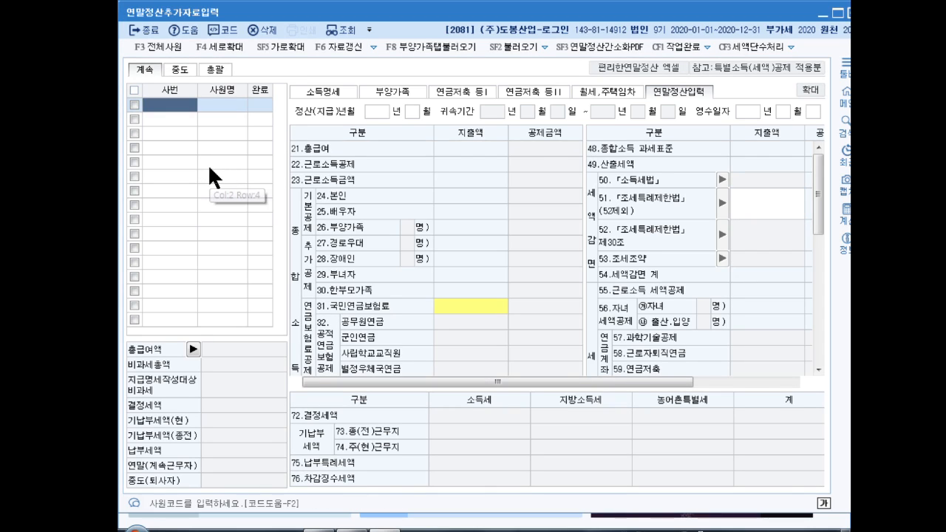
key("F2")
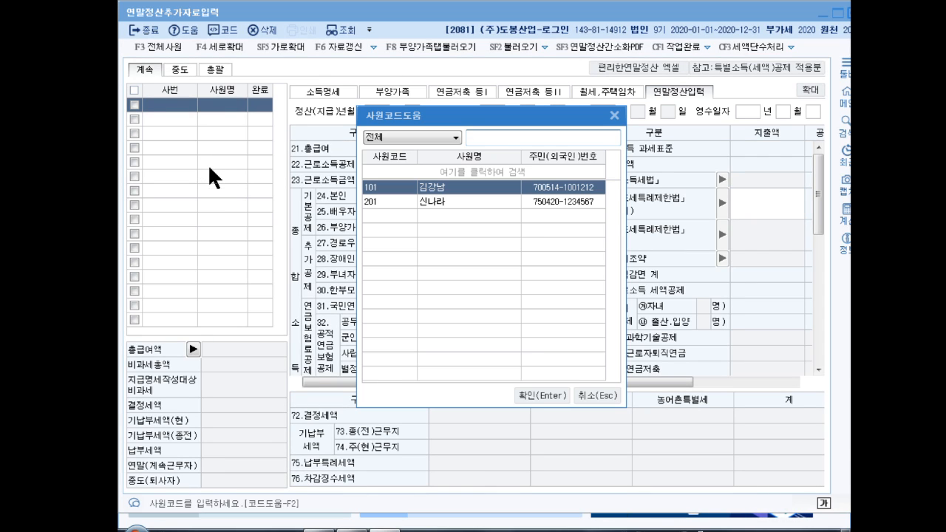
key("Return")
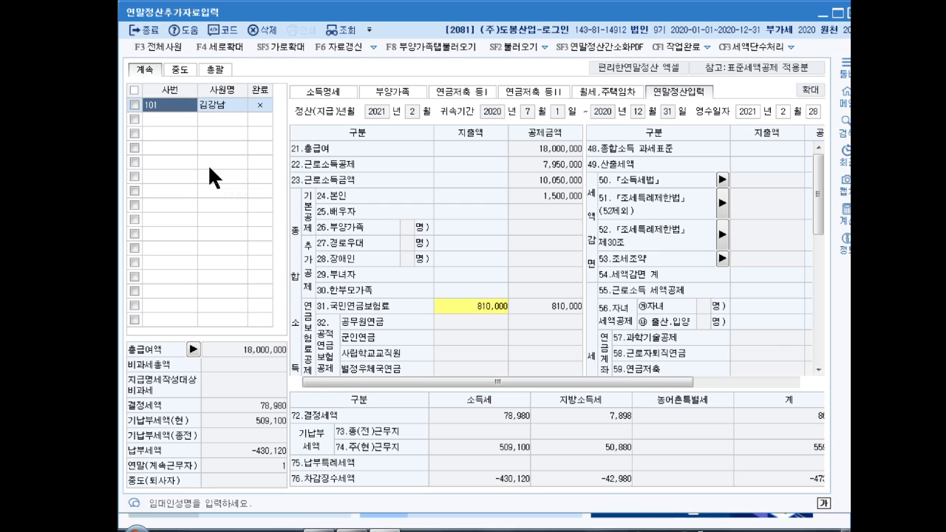
left_click(325, 90)
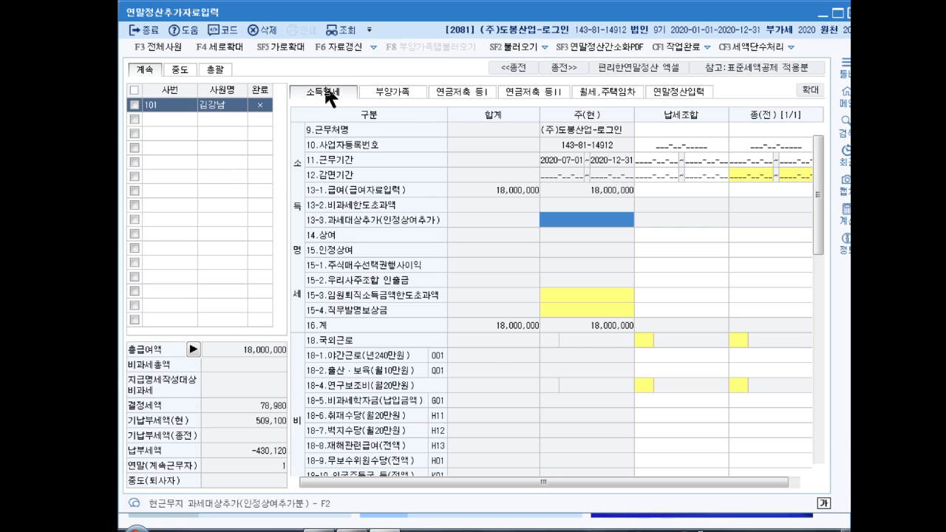
- Enter previous employer (주)강남상사, its business number, 2020-01-01–2020-06-30, salary 18,000,000, bonus 9,000,000
left_click(753, 128)
type("(")
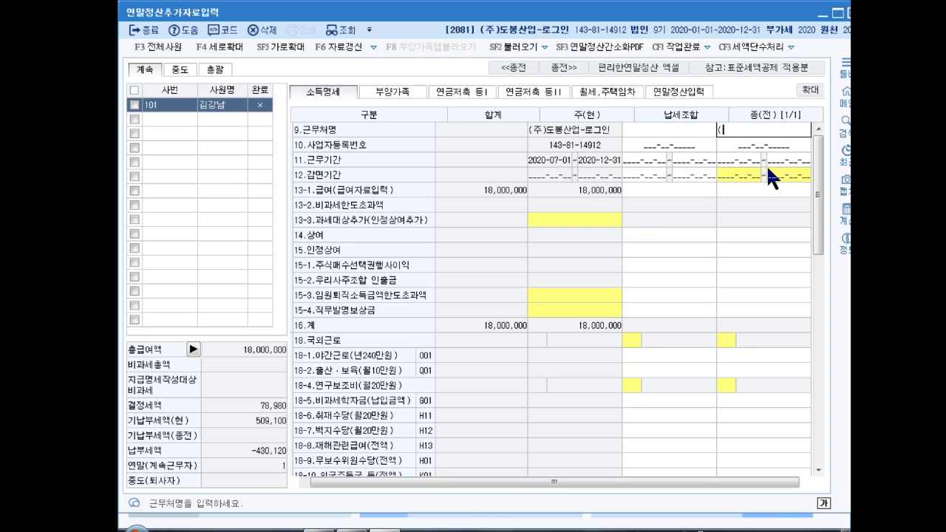
type("주)강남상사")
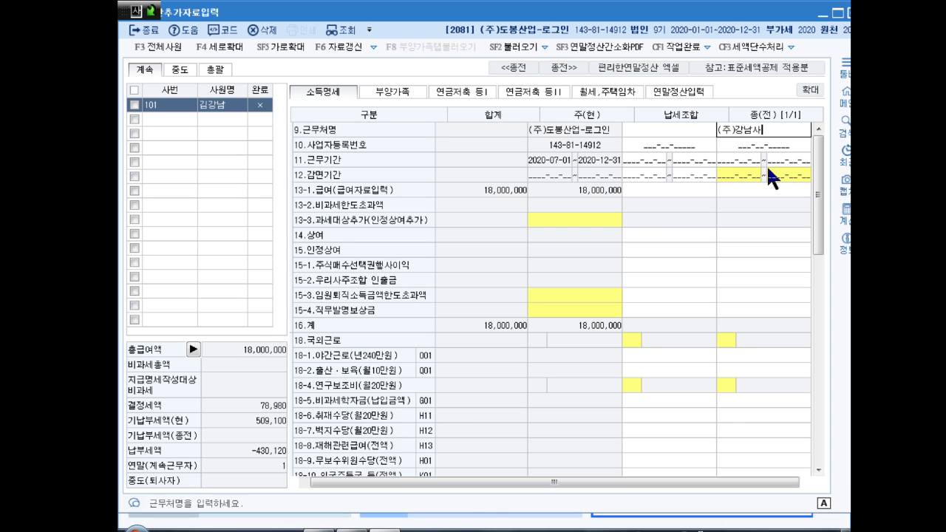
key("Return")
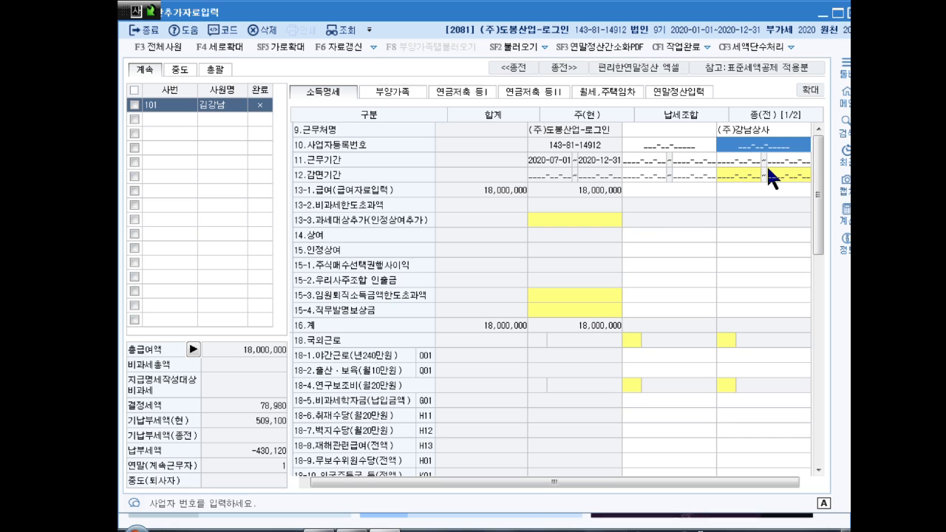
type("11186")
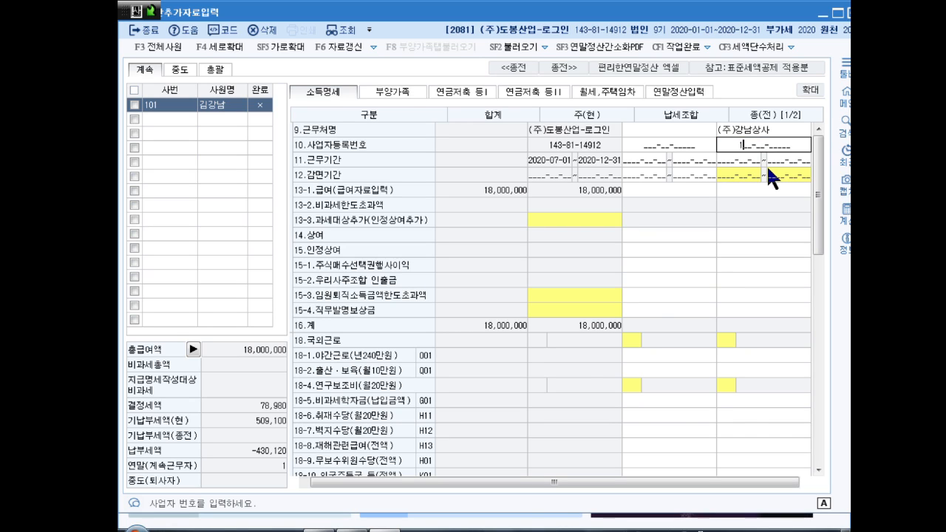
type("1111")
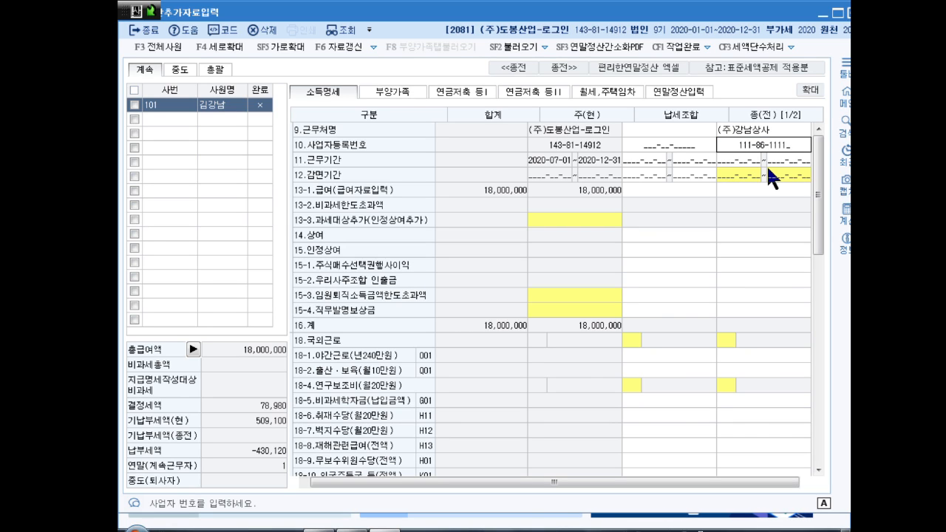
type("1")
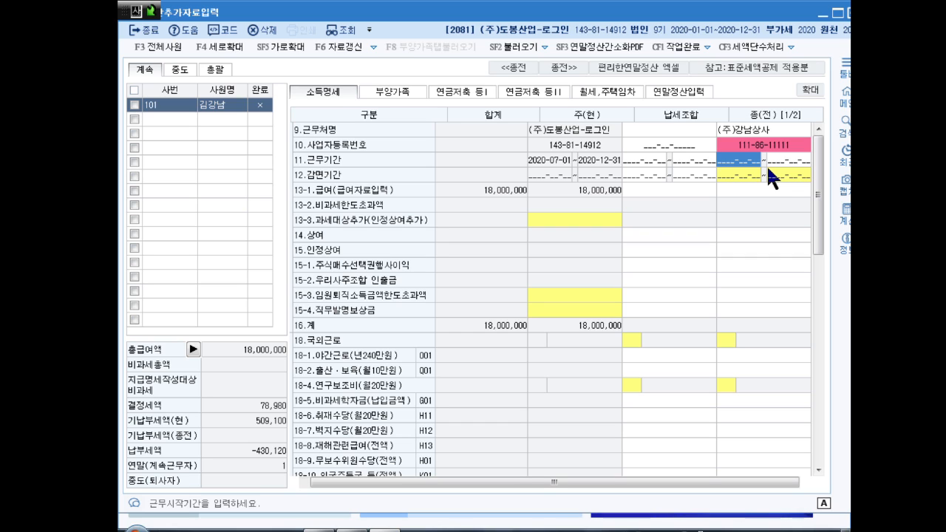
type("2020-01-0")
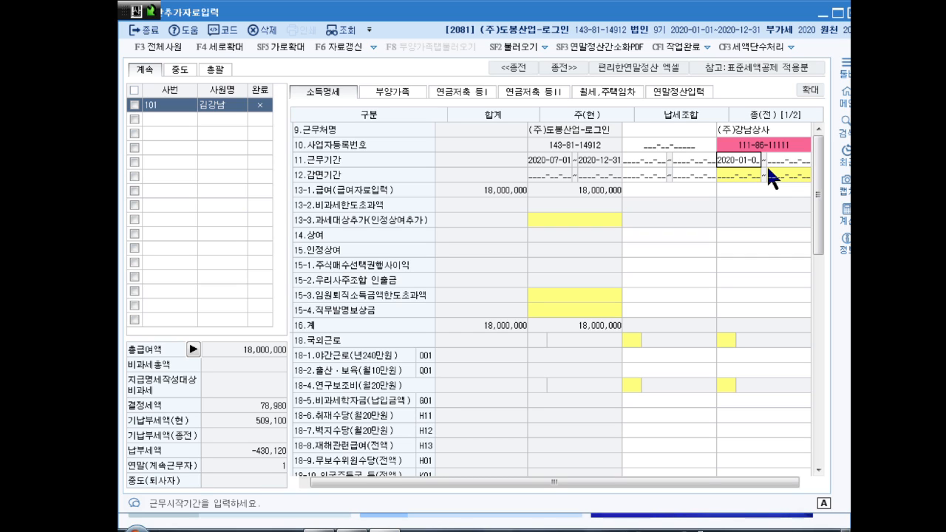
type("1012020063")
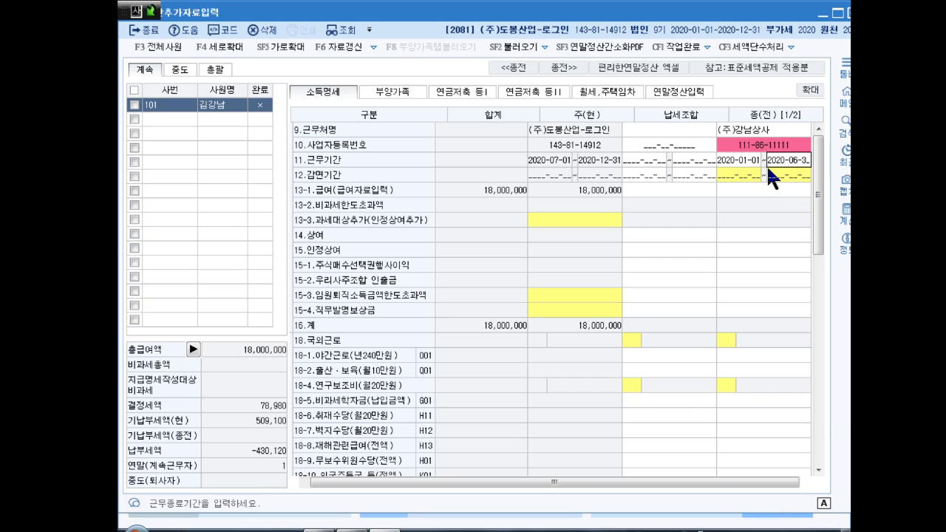
type("0")
key("Return")
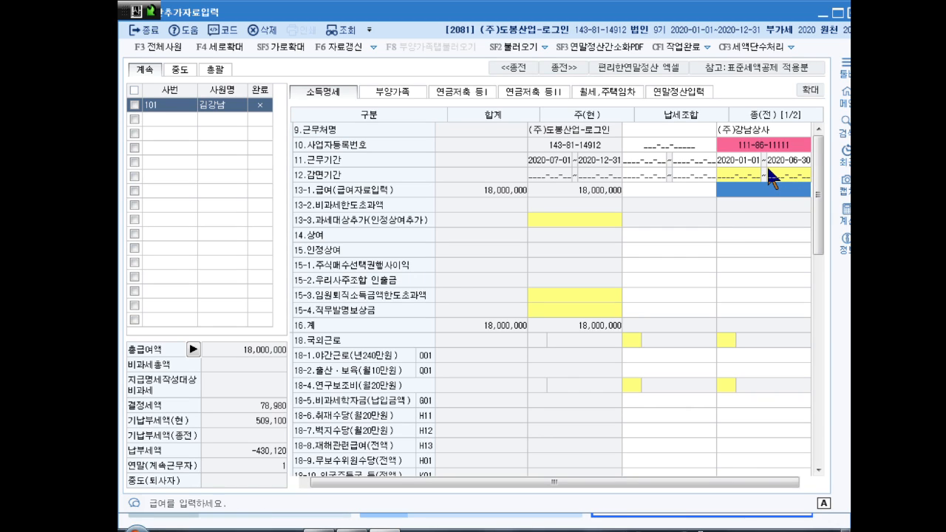
type("18000000")
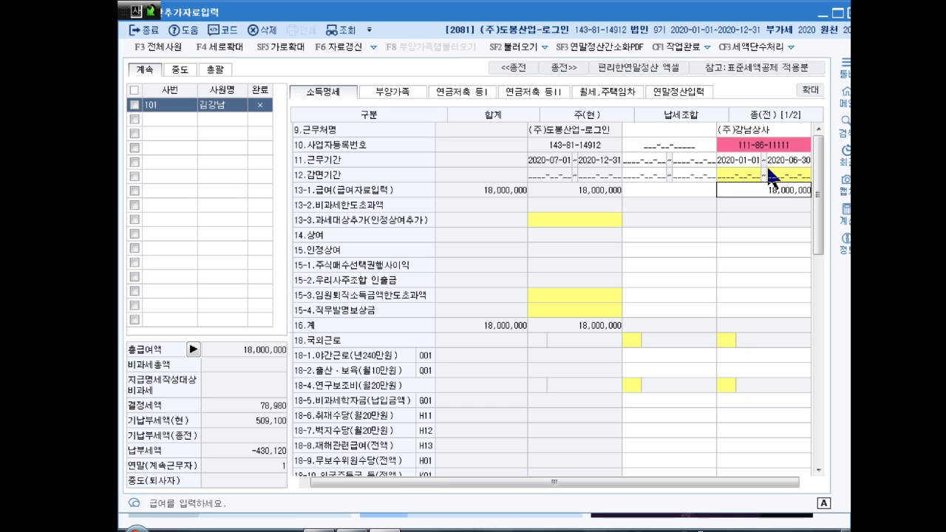
key("Return")
type("9000000")
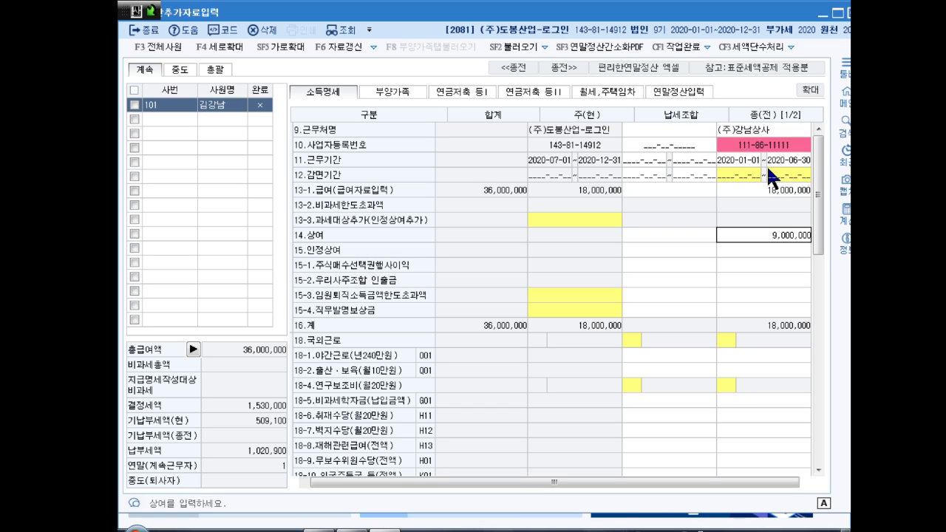
key("Return")
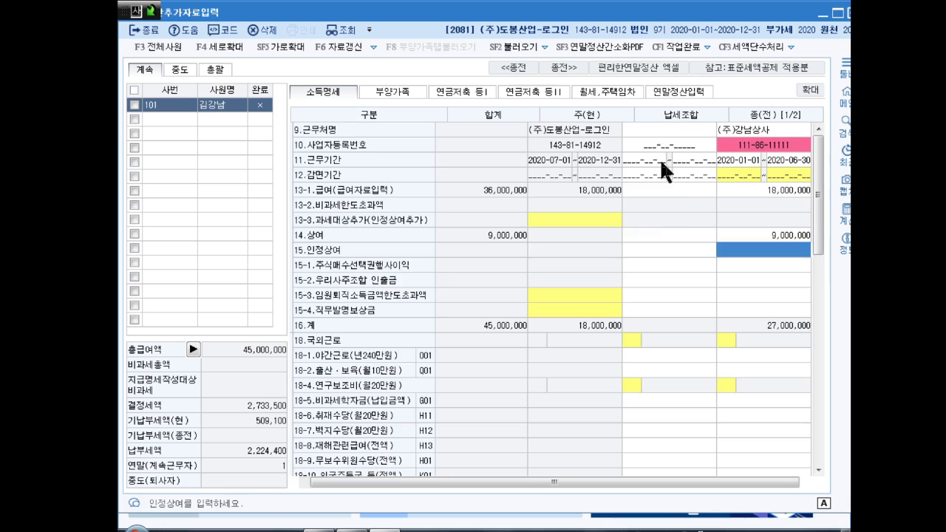
scroll(661, 164, "down", 12)
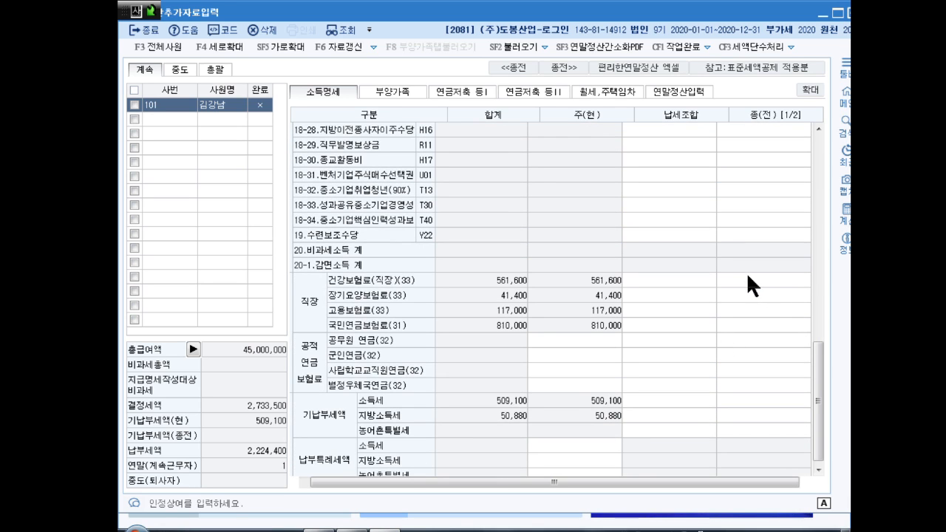
- Enter the previous job's 824,400 health, 62,000 long-term care and 175,500 employment insurance premiums
left_click(749, 278)
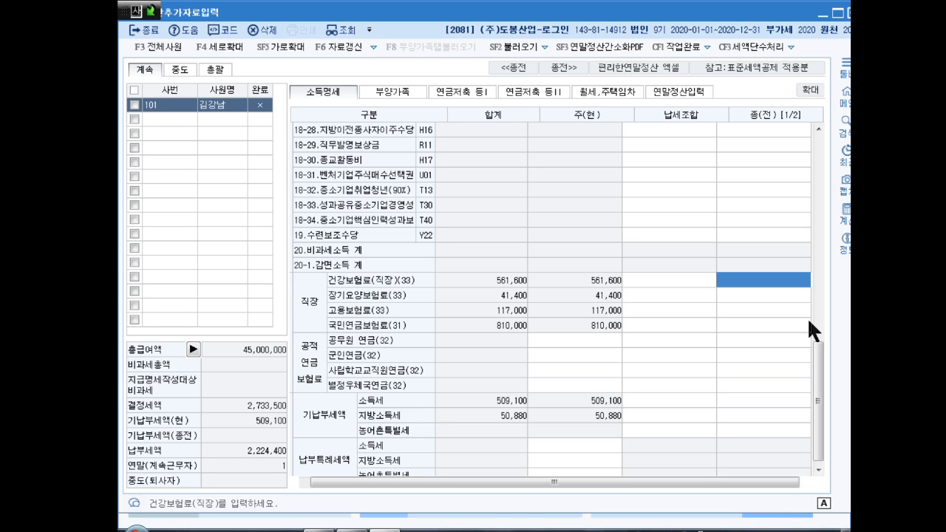
type("824,400")
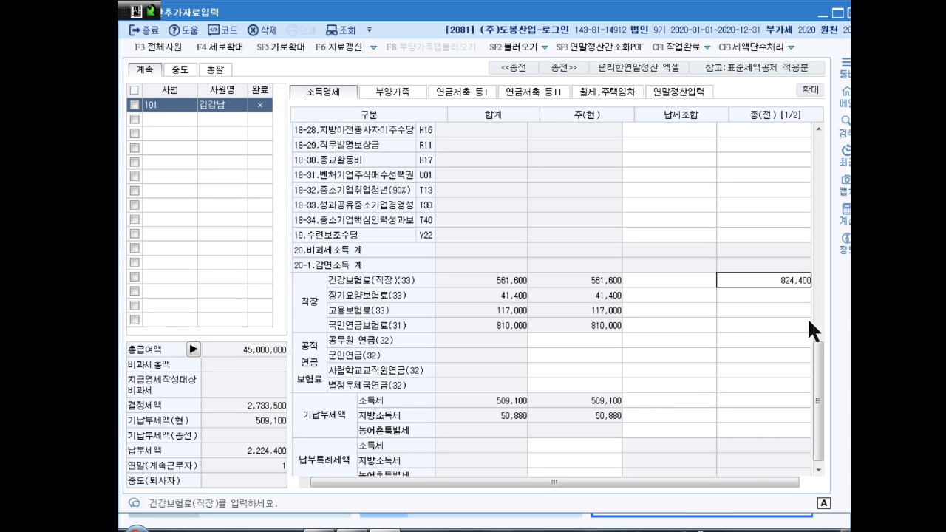
key("Return")
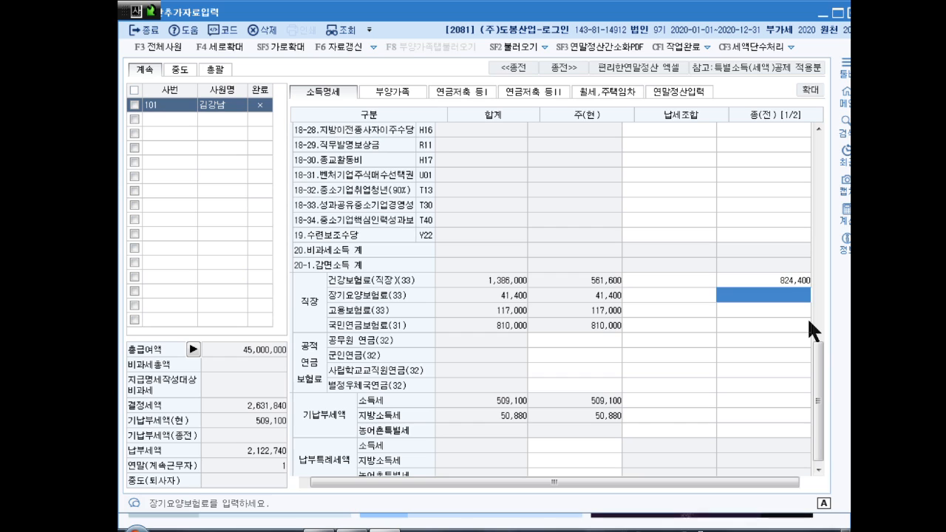
type("620000")
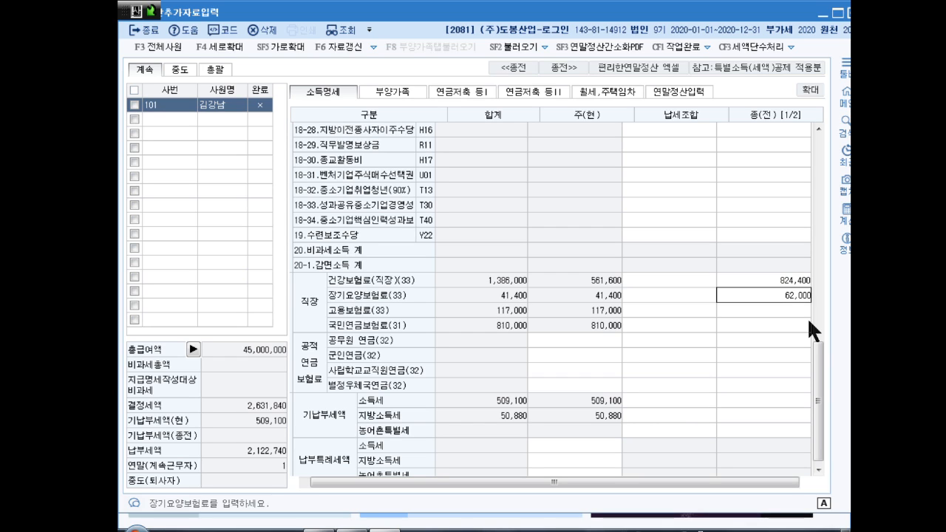
key("Return")
type("175500")
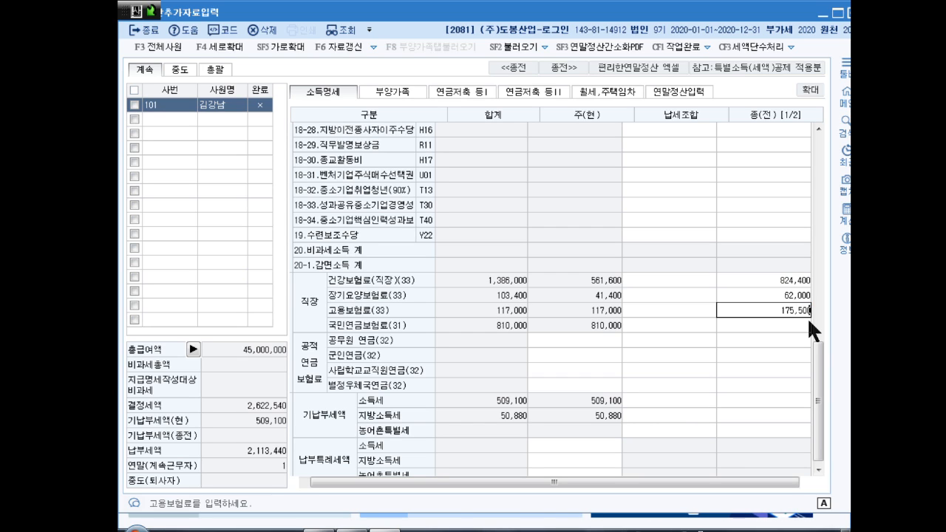
key("Return")
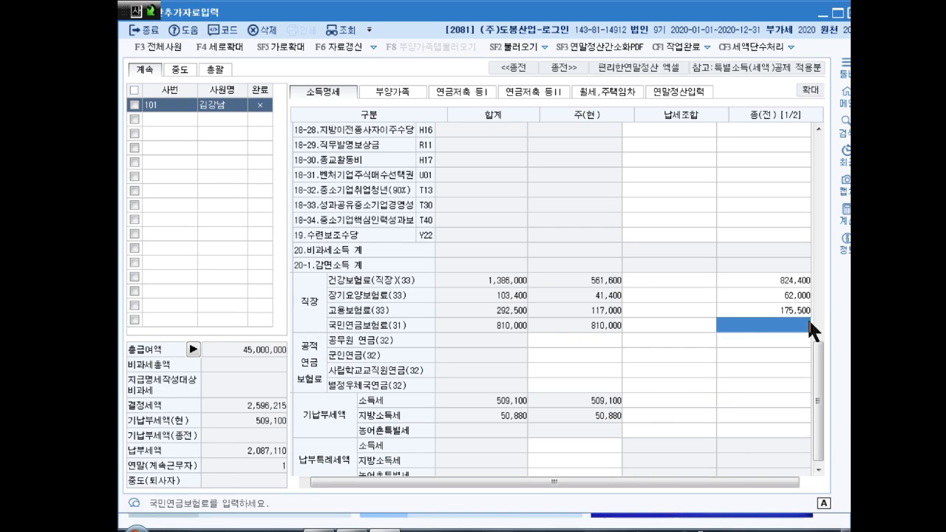
- Enter the previous job's 810,000 pension, 420,000 income tax and 42,000 local income tax
type("810,000")
key("Return")
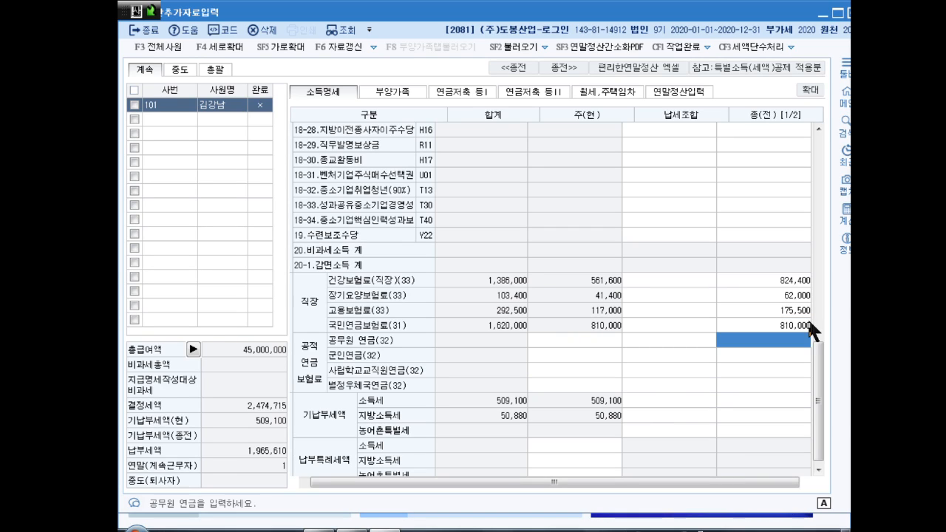
key("Return")
key("Return")
key("Return")
key("Return")
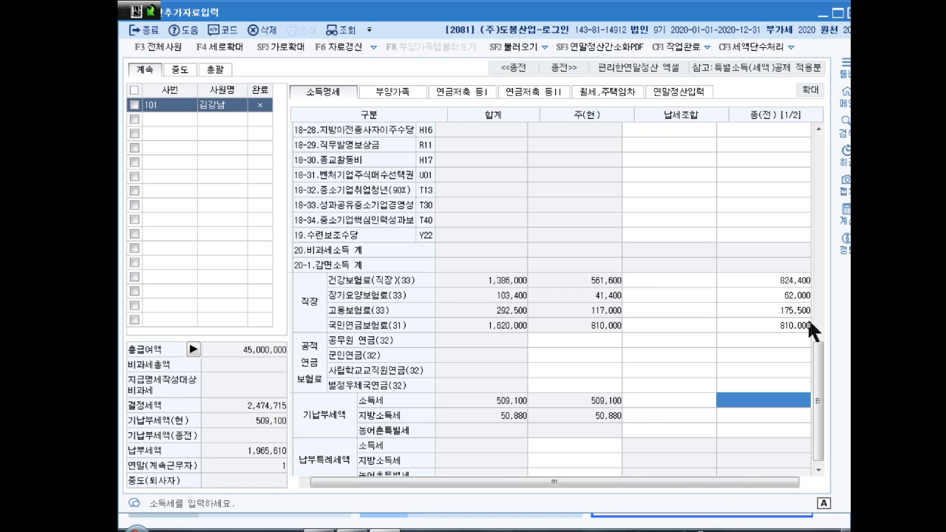
type("430000")
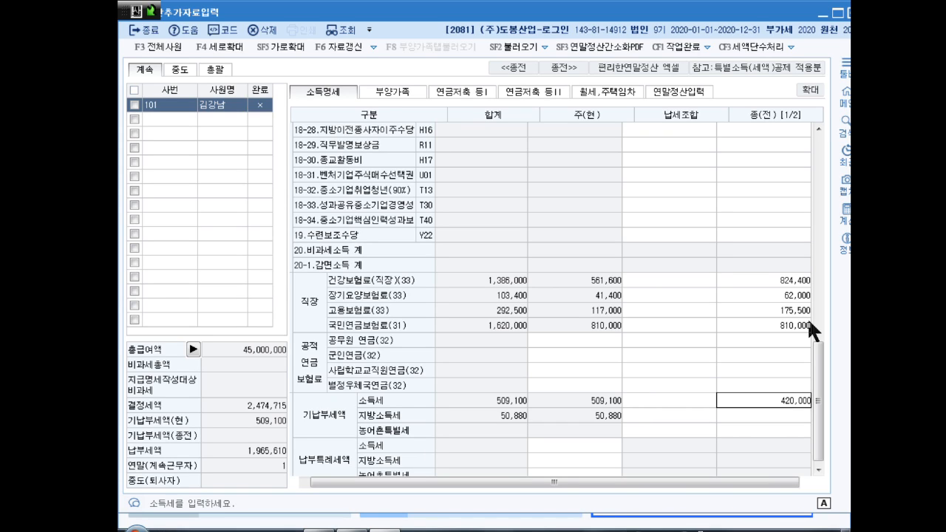
key("Return")
type("420000")
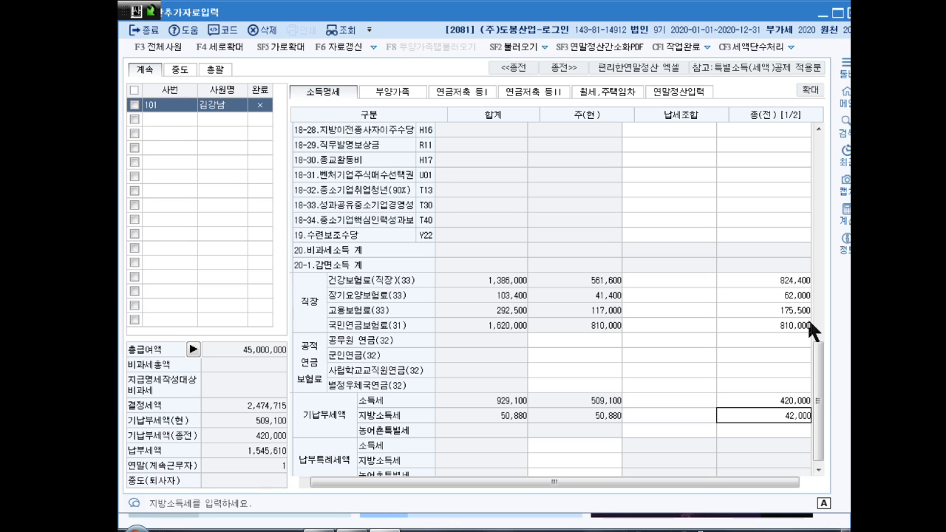
key("Return")
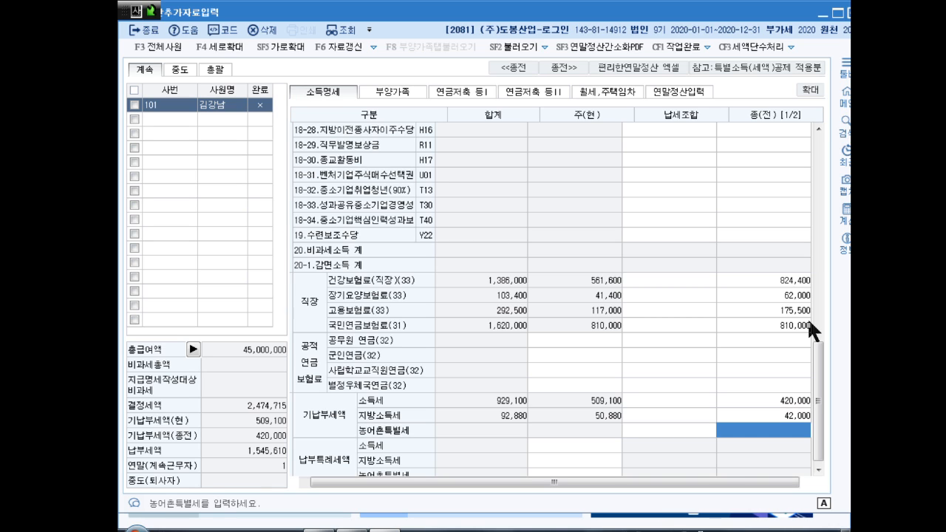
key("Return")
key("Up")
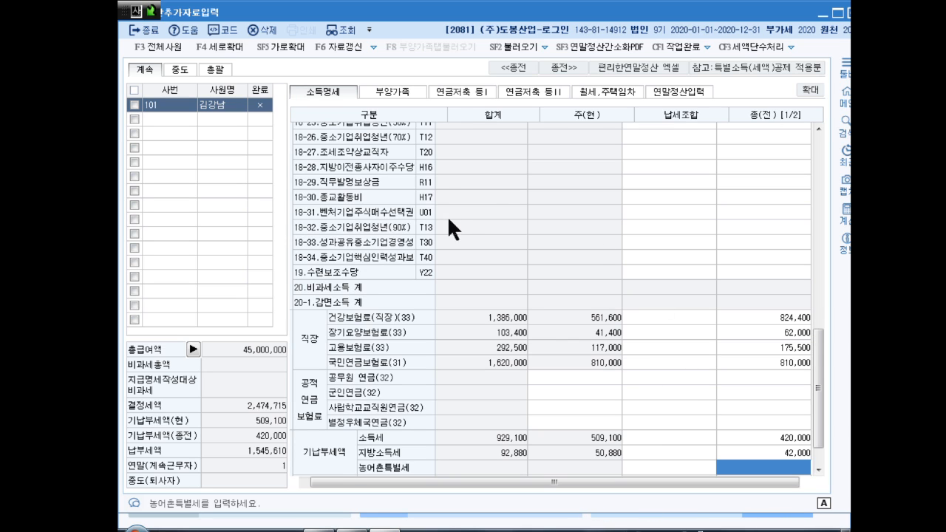
left_click(687, 87)
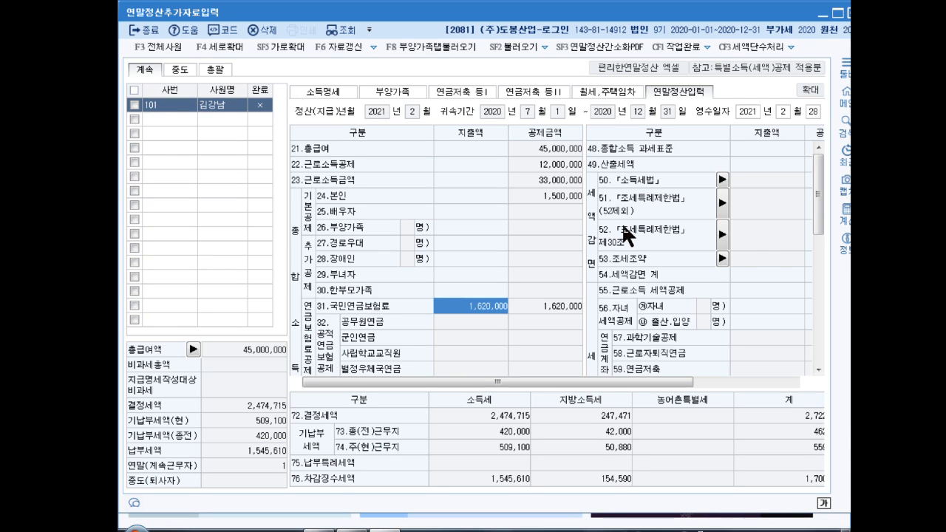
- Enter 540,000 as the 60.보장성보험 general protective insurance spending
left_click_drag(813, 205, 815, 252)
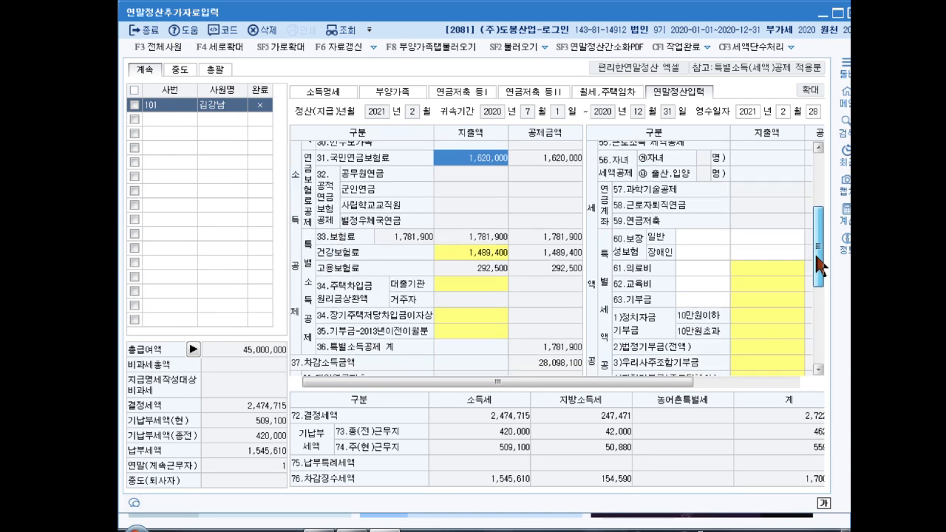
left_click(762, 237)
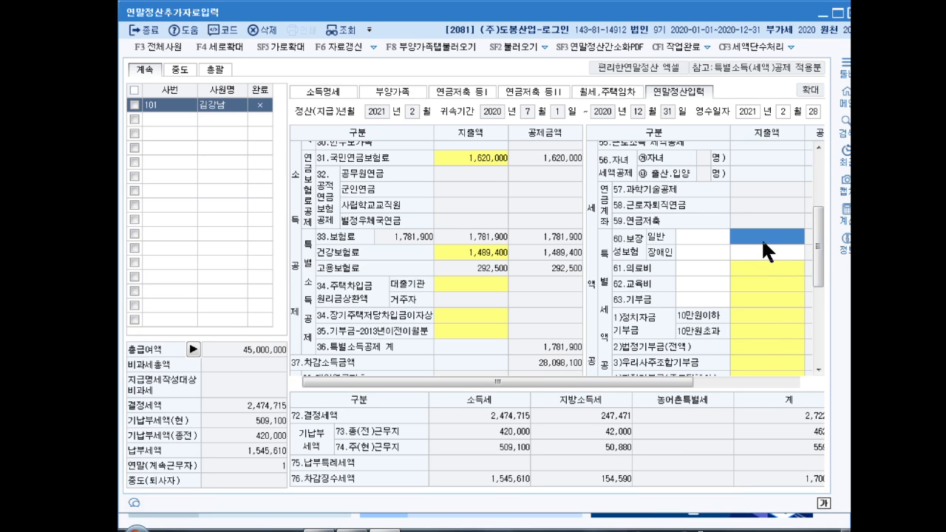
type("5400000")
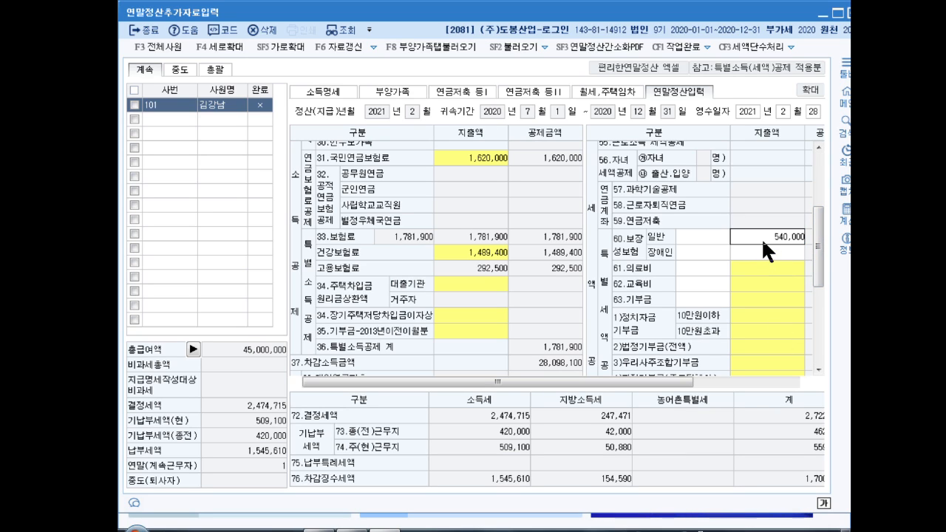
key("Return")
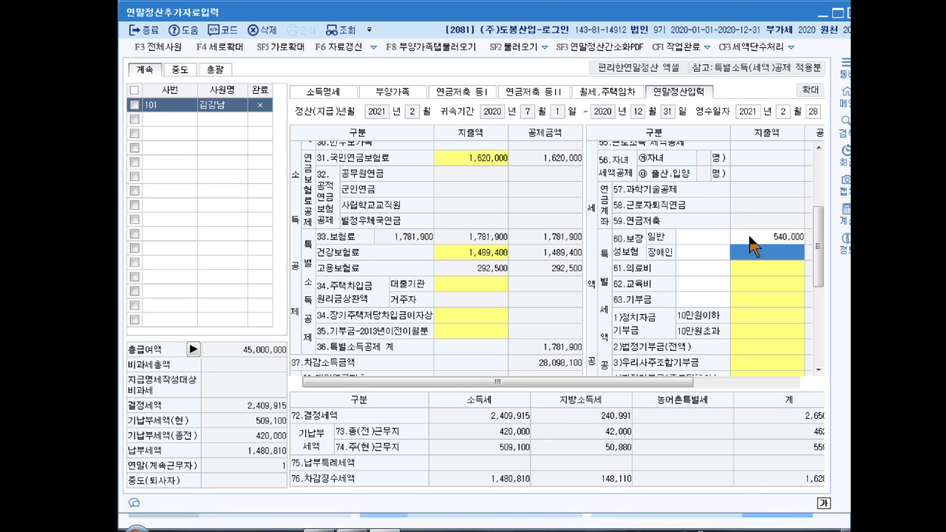
- Claim 5,000,000 under 본인(전액) in the 62.교육비 education expense details
left_click(770, 282)
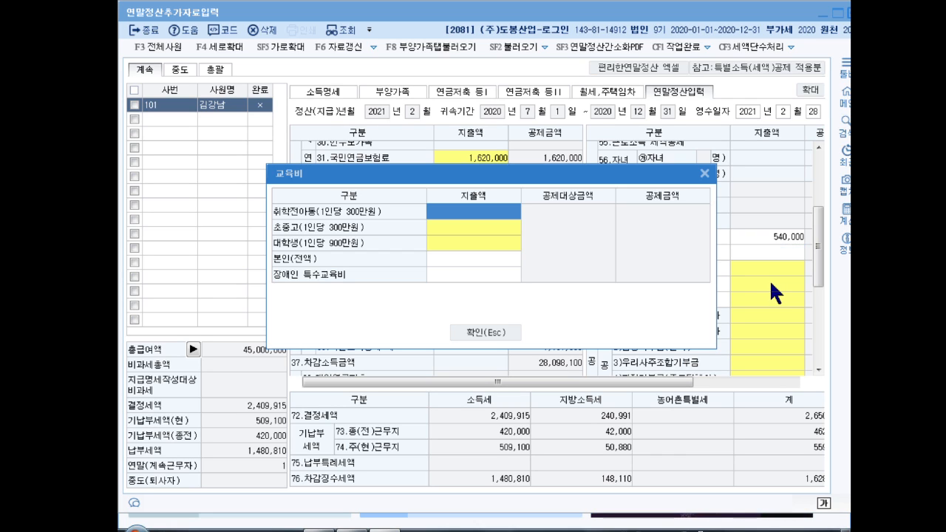
left_click(475, 258)
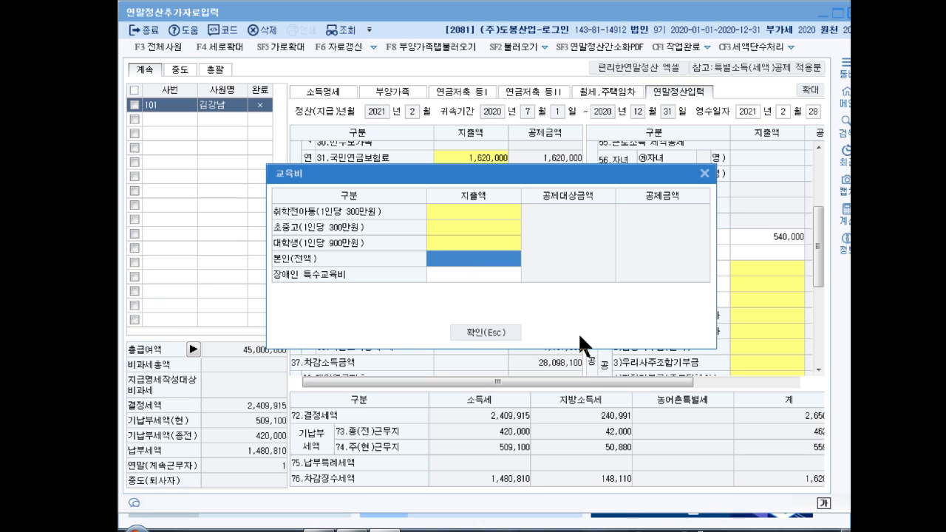
type("5000000")
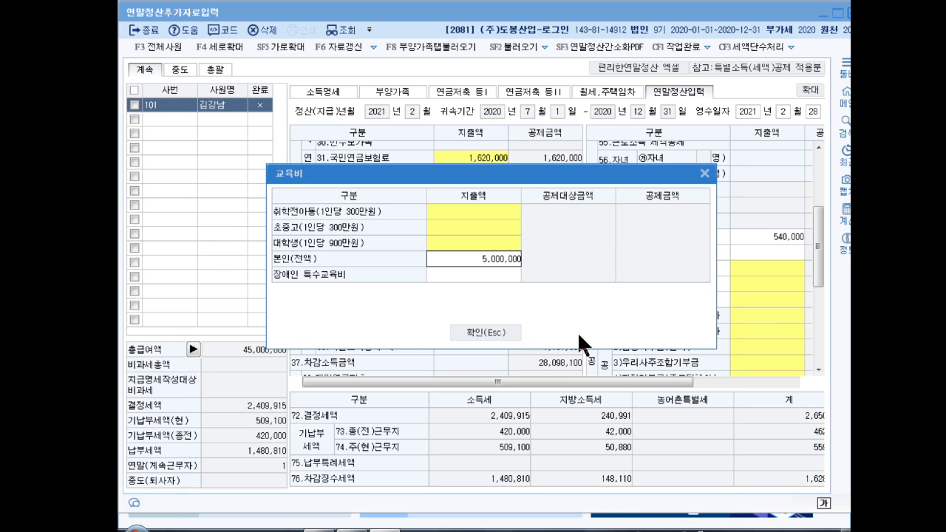
key("Return")
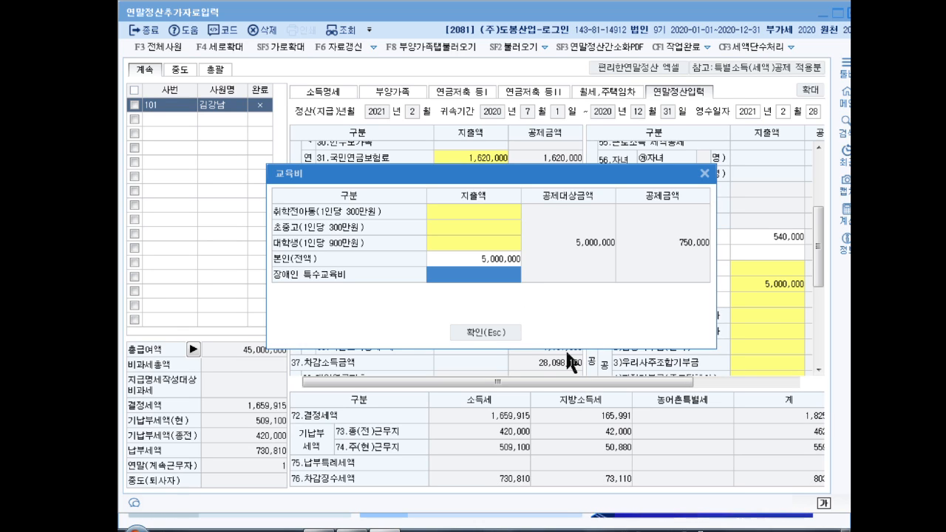
left_click(492, 328)
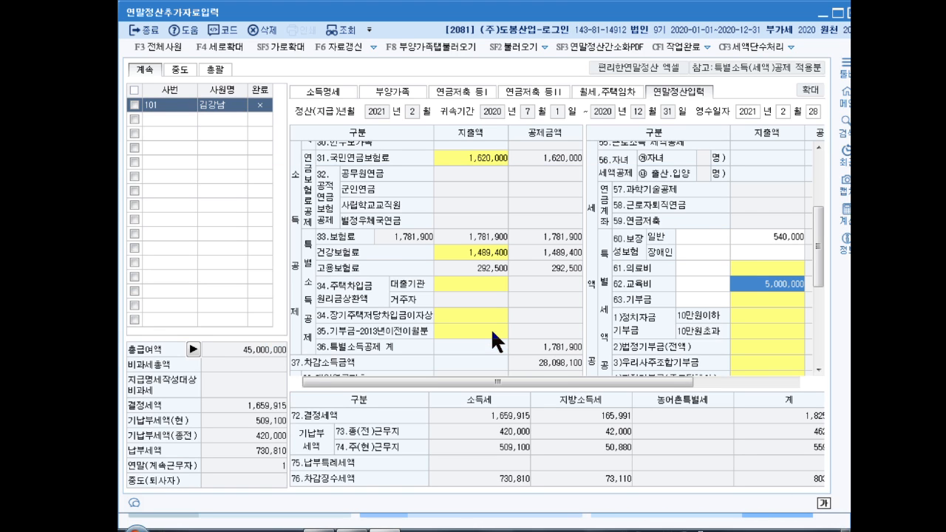
left_click(765, 269)
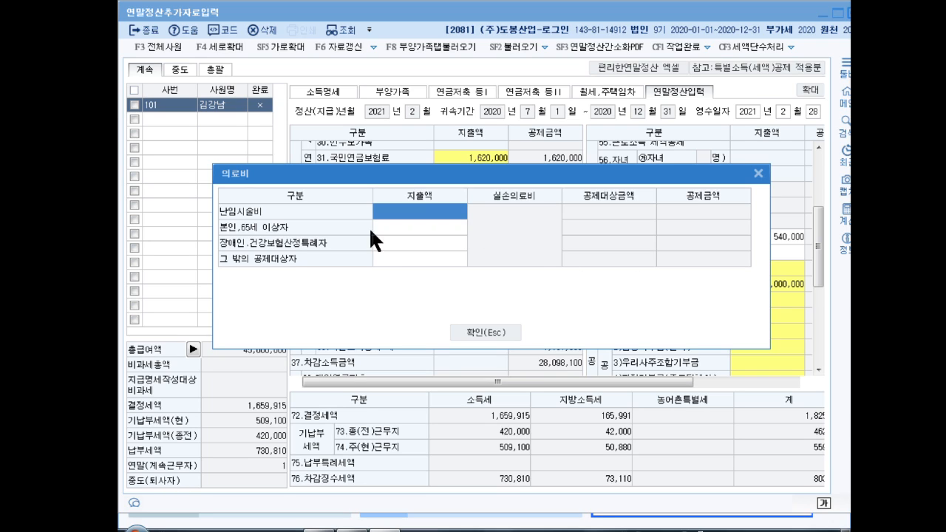
- Enter 3,500,000 in the 본인,65세 이상자 medical expense row and apply it
left_click(420, 228)
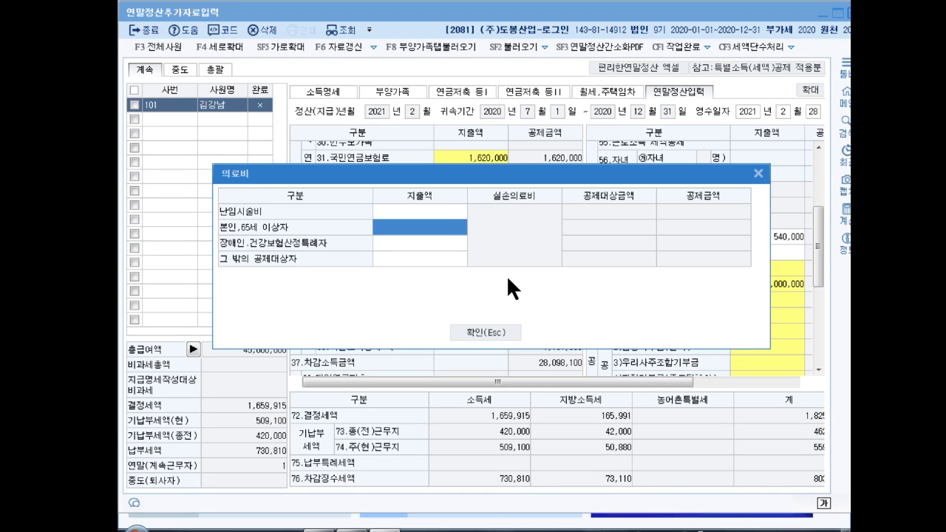
type("3500000")
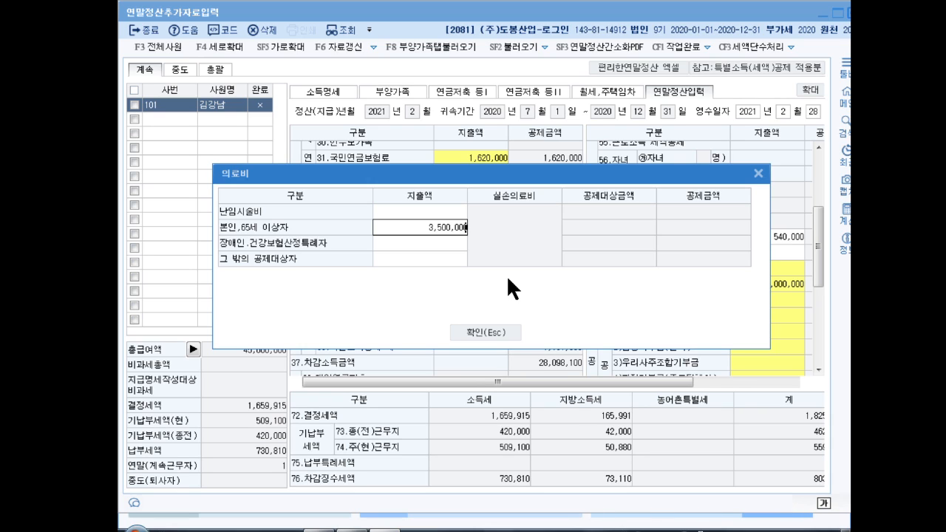
key("Return")
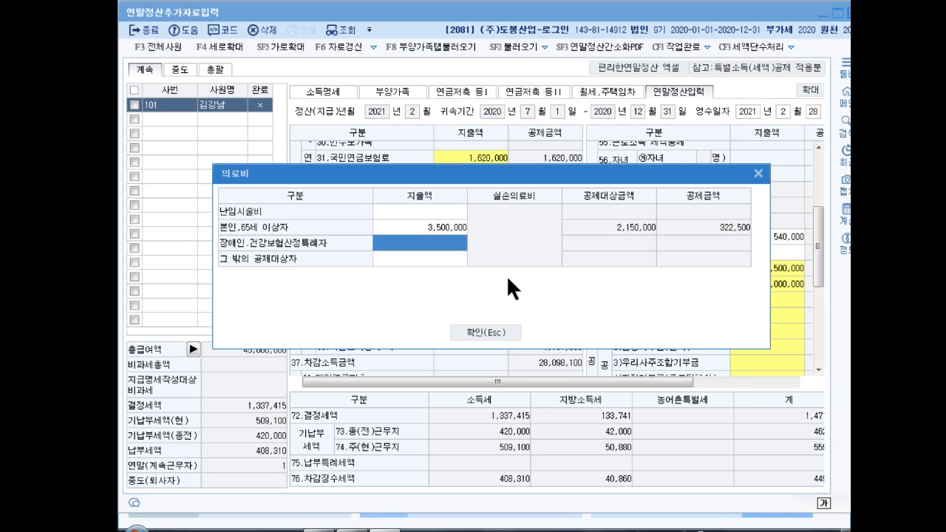
left_click(489, 333)
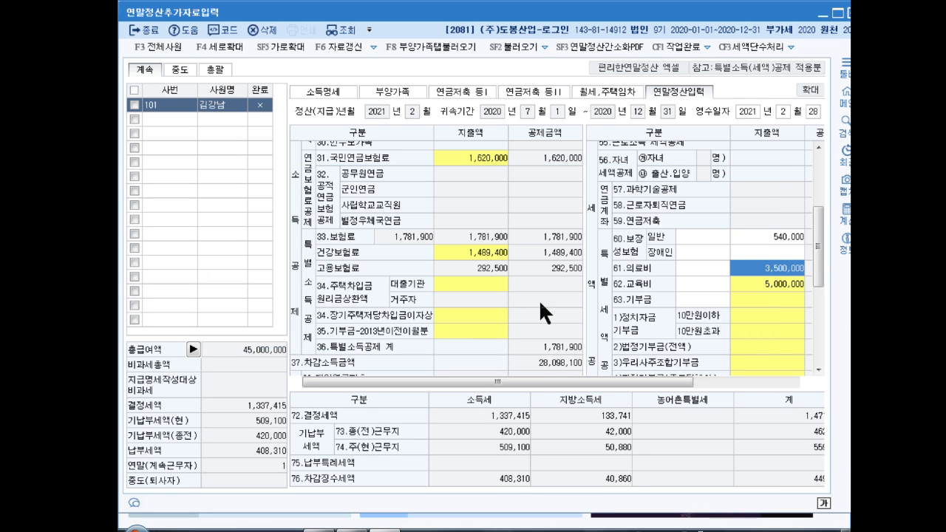
- Enter card spending: 11,200,000 credit card, 1,300,000 debit/prepaid and 200,000 cash receipts
scroll(546, 312, "down", 5)
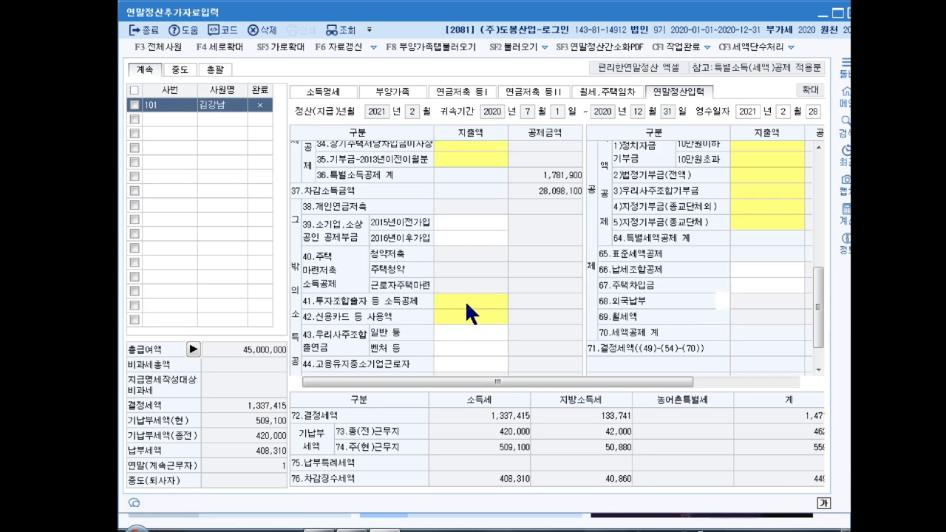
left_click(462, 274)
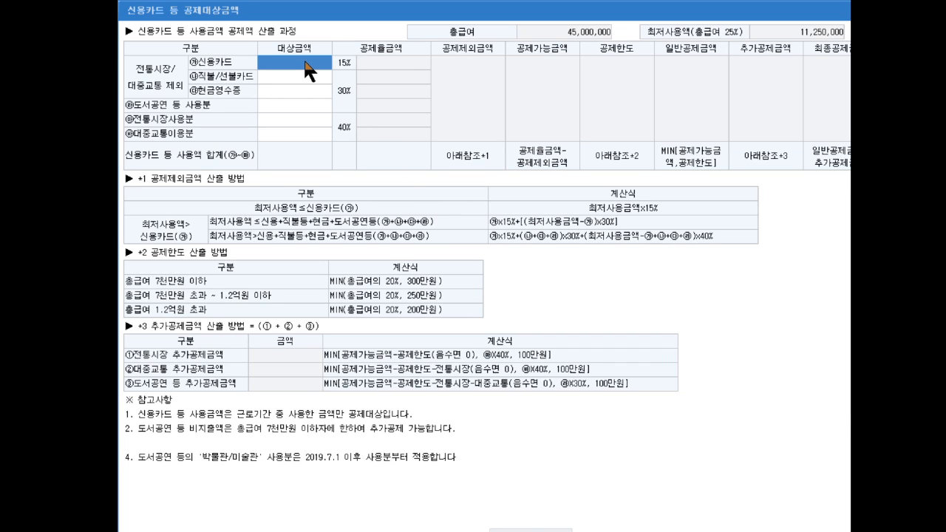
type("11,200,000")
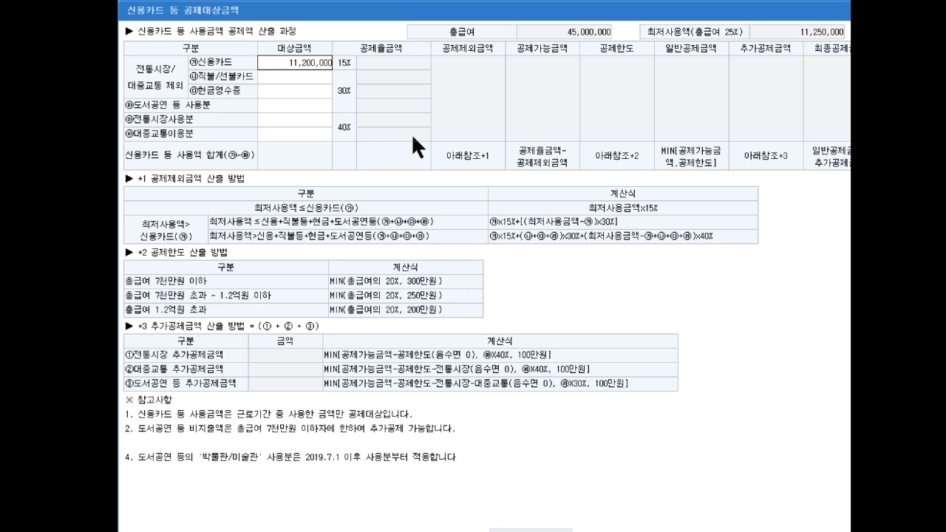
key("Return")
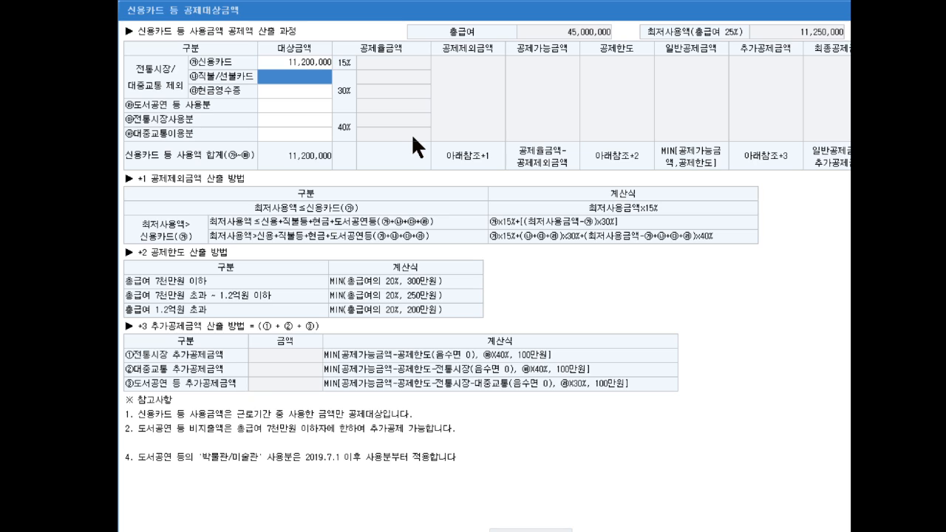
type("1300000")
key("Return")
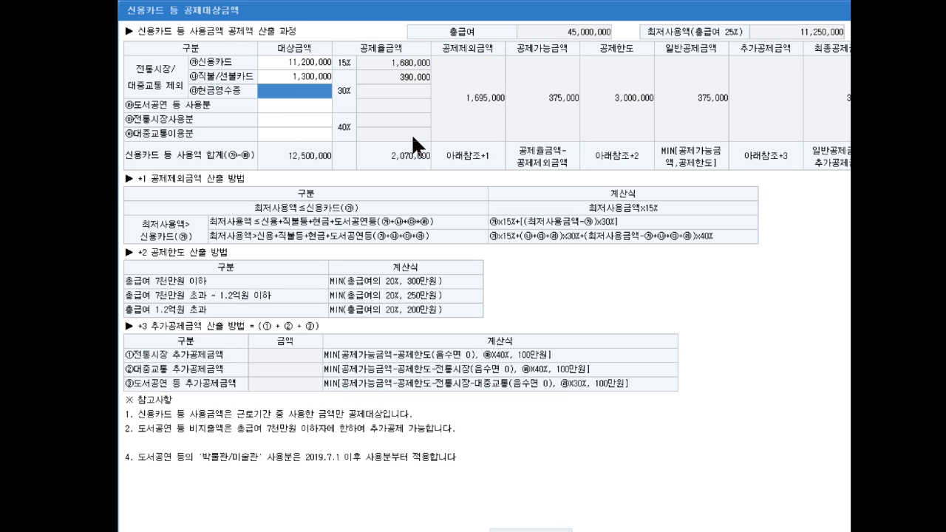
type("2000000")
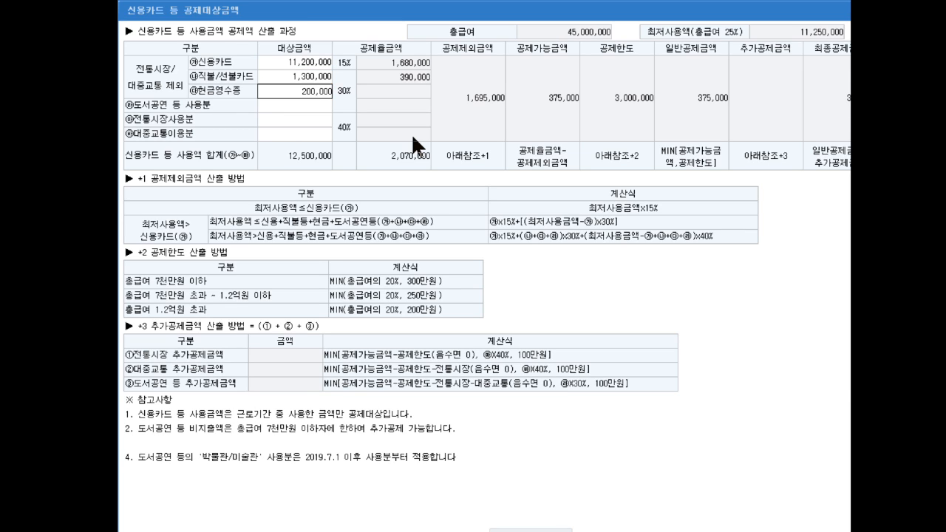
key("Return")
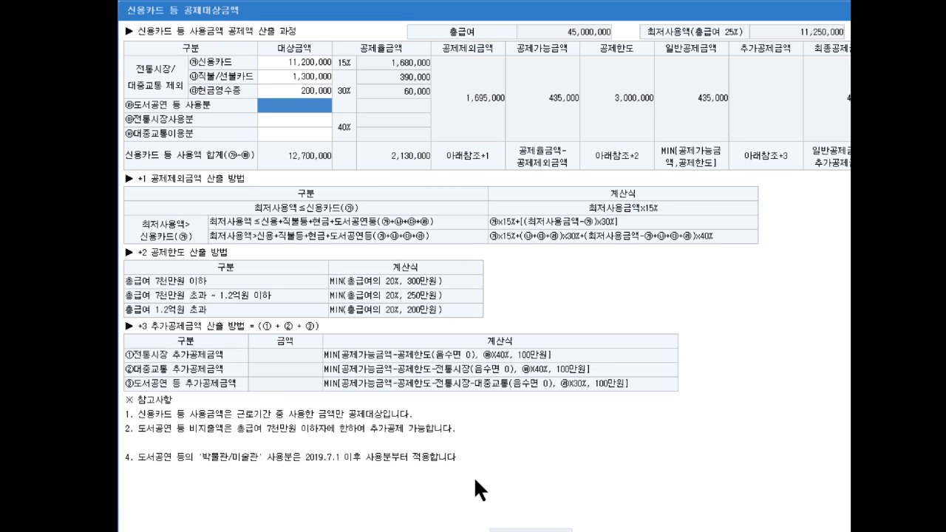
left_click(548, 530)
left_click_drag(818, 327, 817, 274)
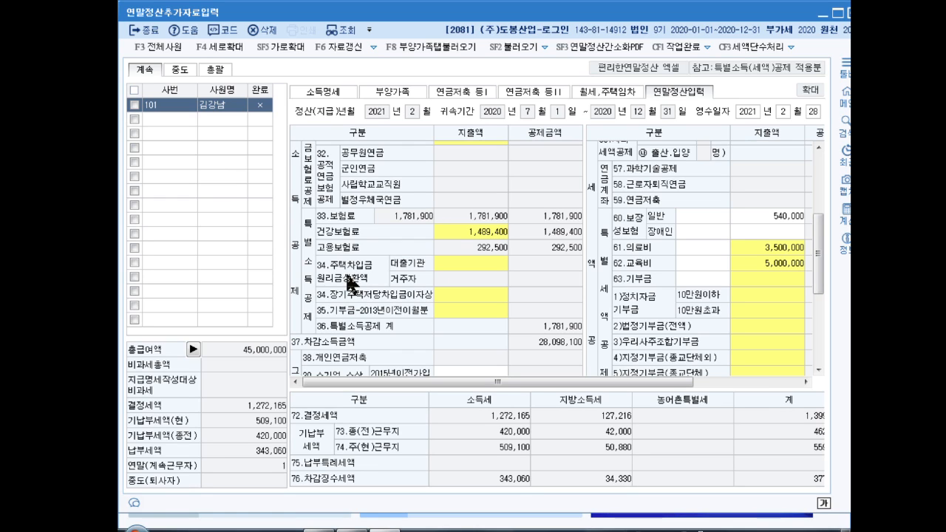
- Record a 3,300,000 lender housing-loan repayment in 주택자금, giving a 1,320,000 deduction
left_click(477, 263)
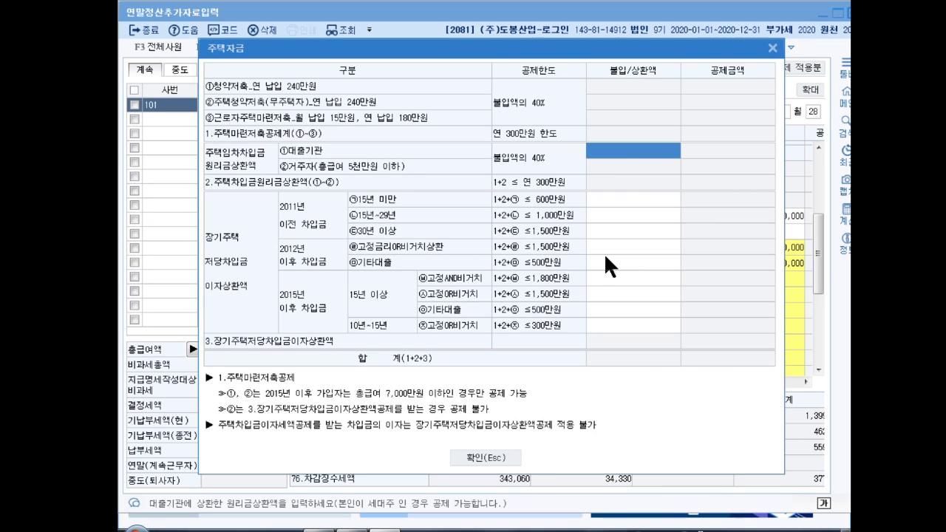
type("3,300,000")
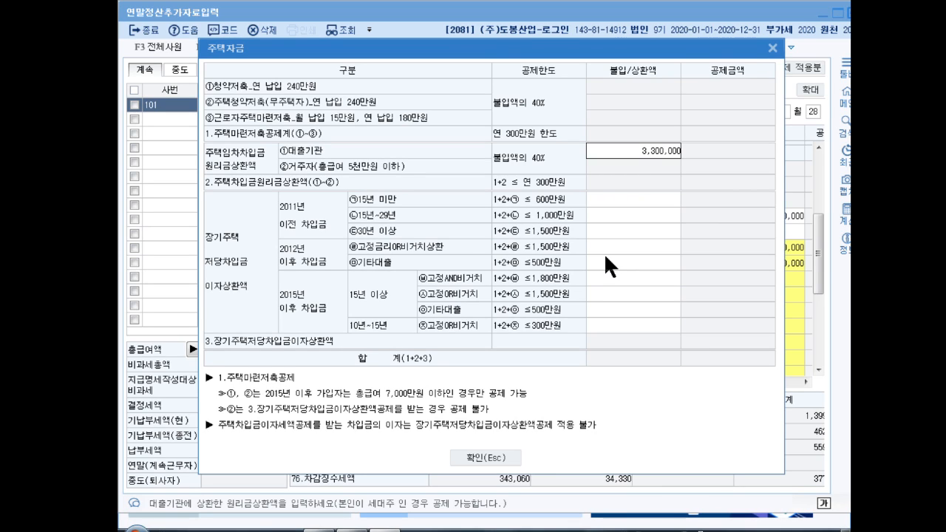
key("Return")
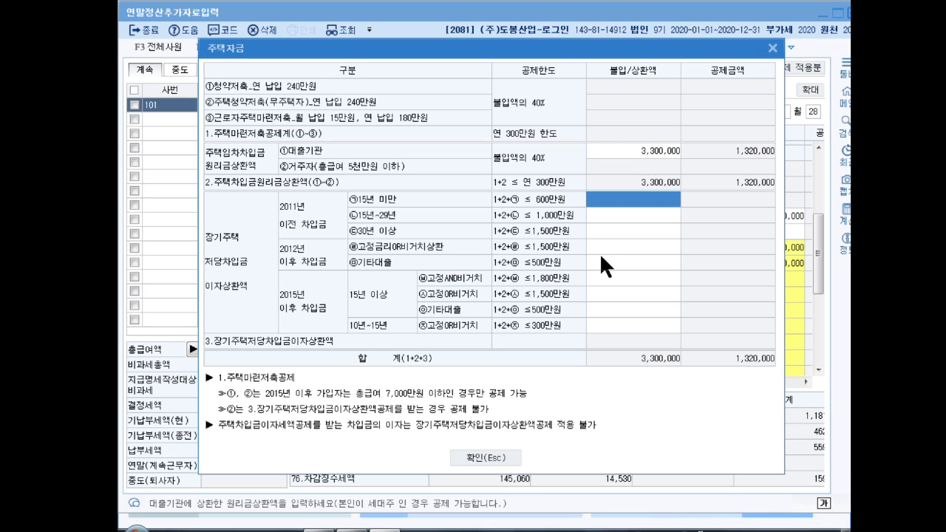
left_click(499, 459)
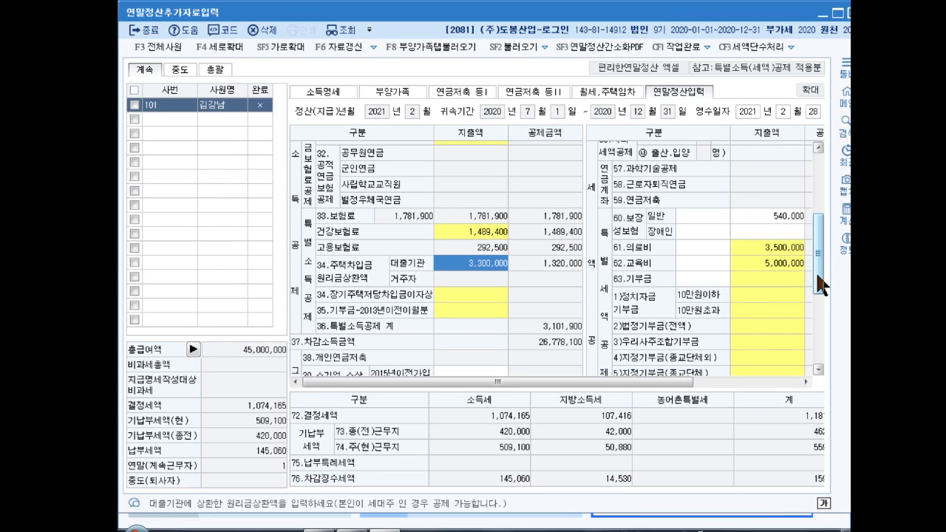
left_click_drag(817, 276, 818, 259)
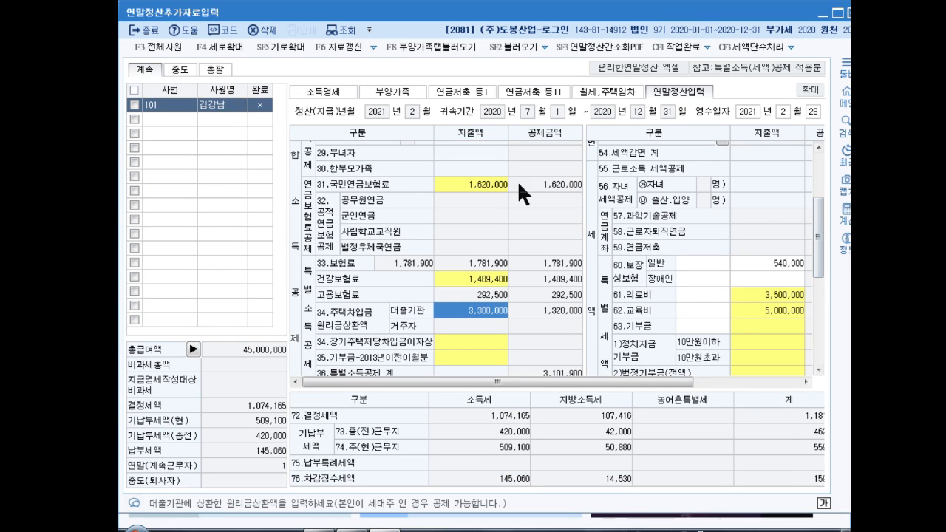
left_click(457, 88)
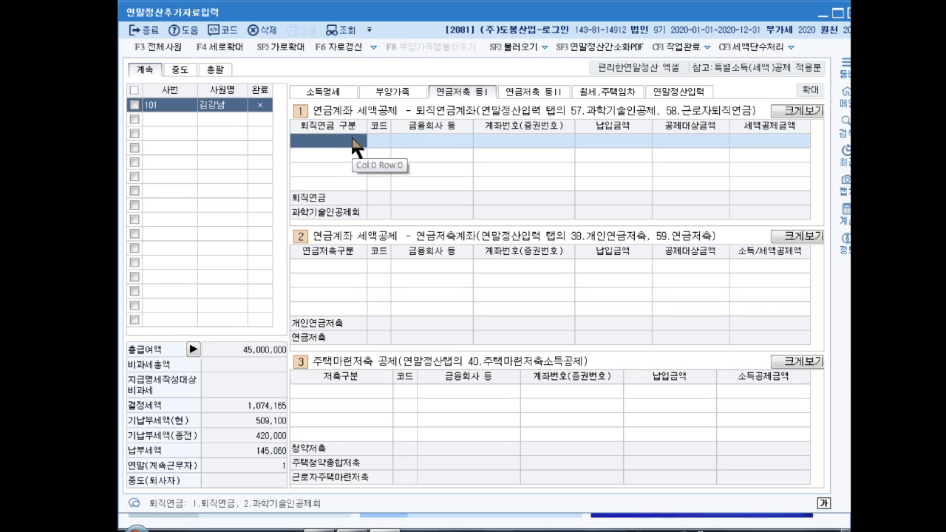
- Add a 1.퇴직연금 account at 신한은행 with its account number and 1,200,000 contribution
key("Return")
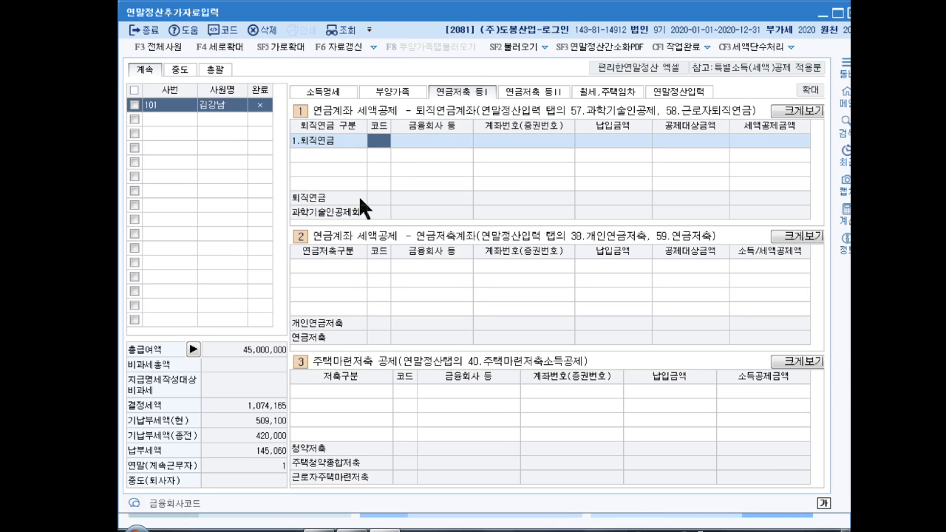
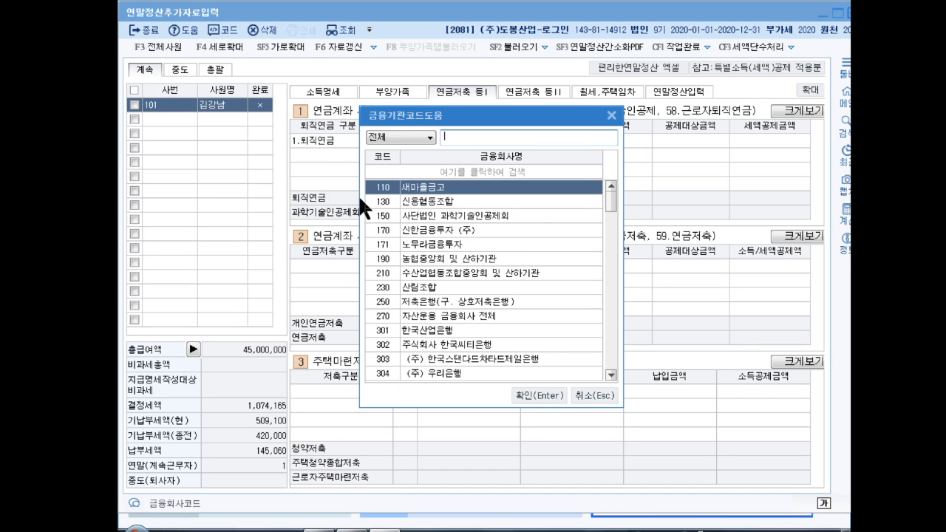
key("Down")
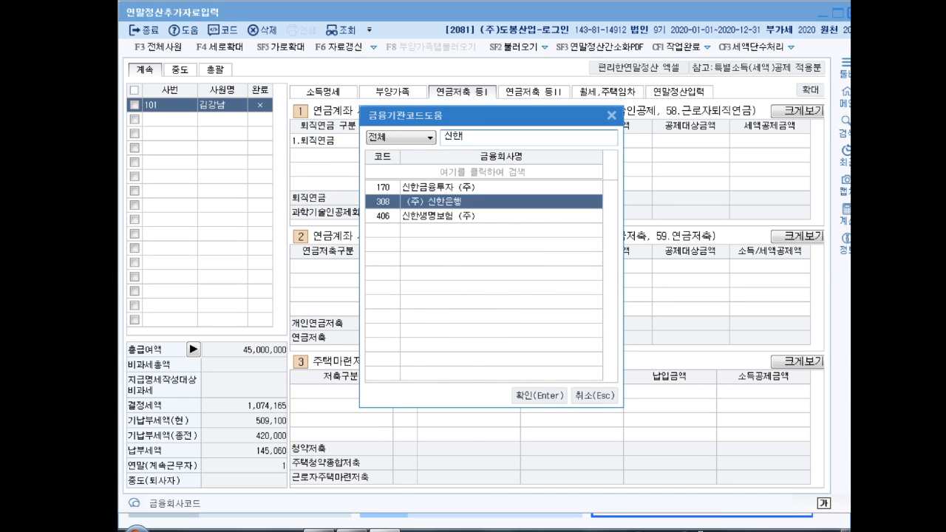
key("Return")
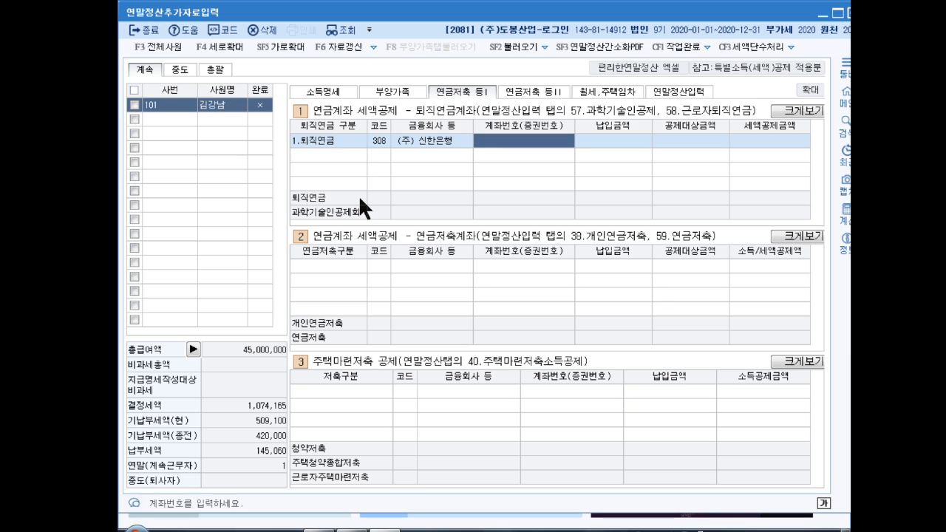
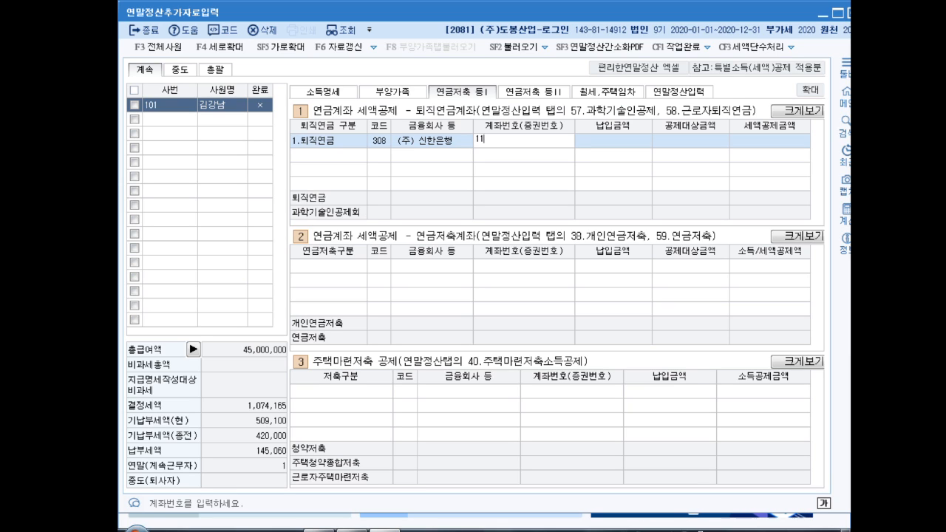
key("Return")
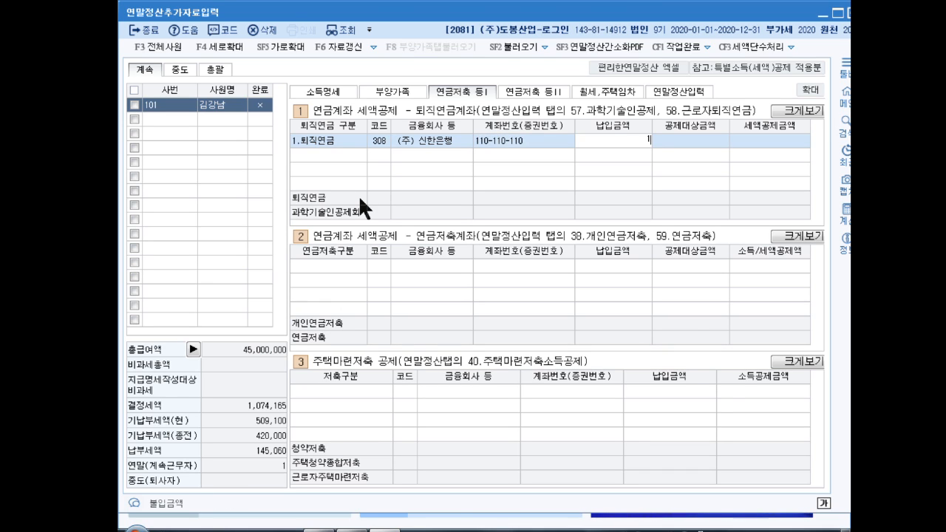
key("Return")
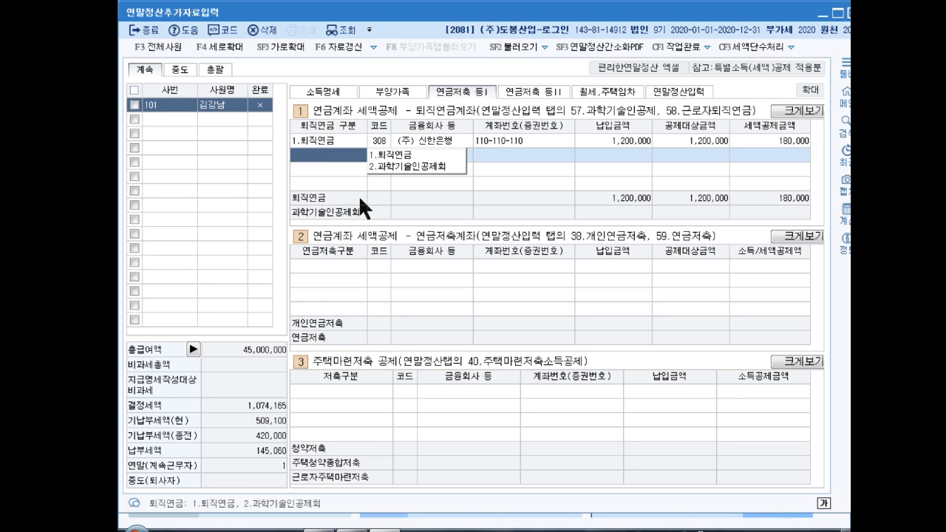
- Check line 58 on 연말정산입력 shows 1,200,000 with a 180,000 tax credit
key("Up")
left_click(677, 92)
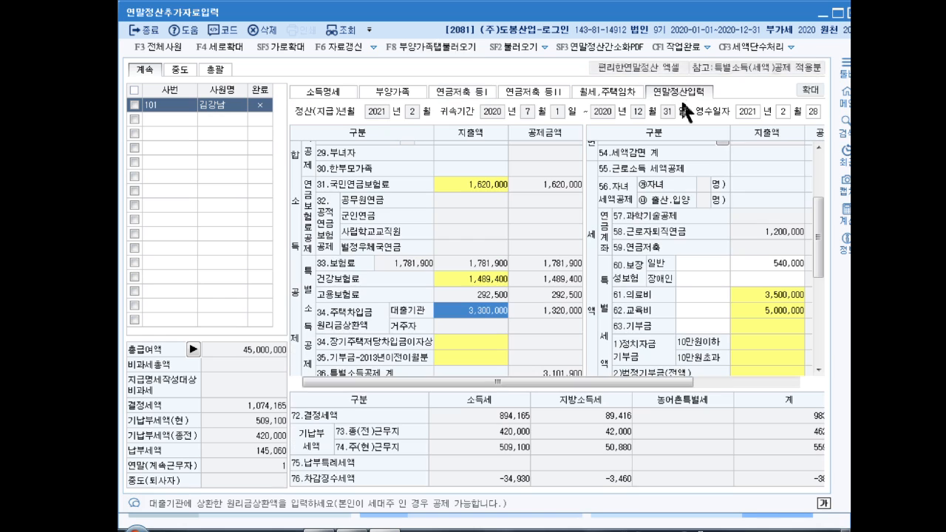
scroll(621, 161, "down", 5)
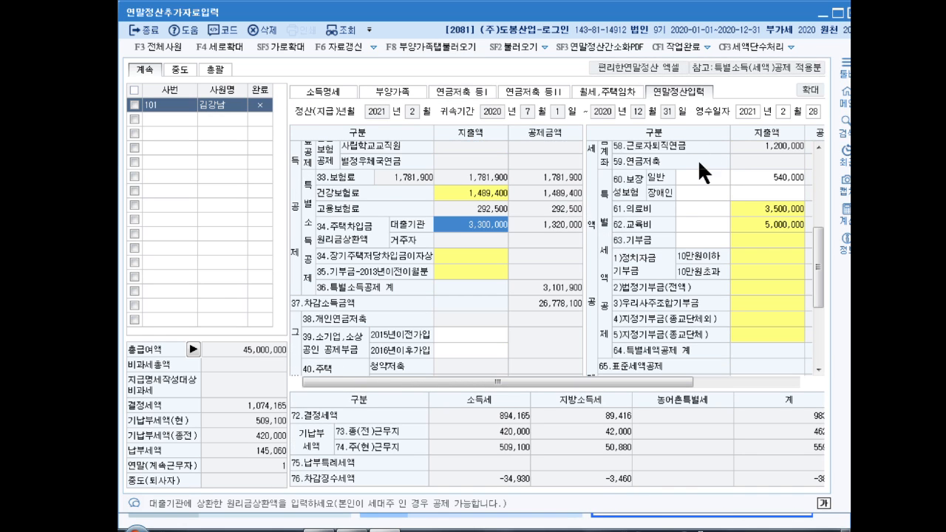
scroll(683, 304, "up", 3)
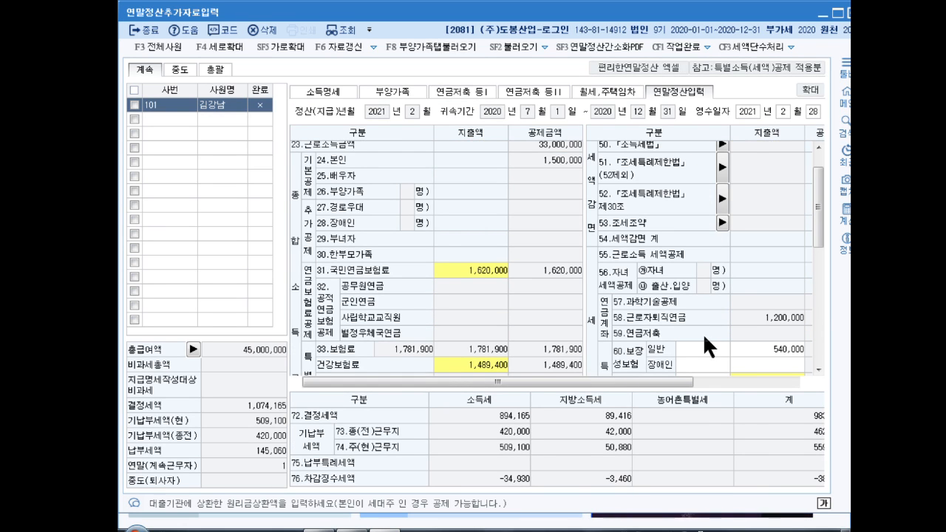
left_click_drag(778, 323, 812, 328)
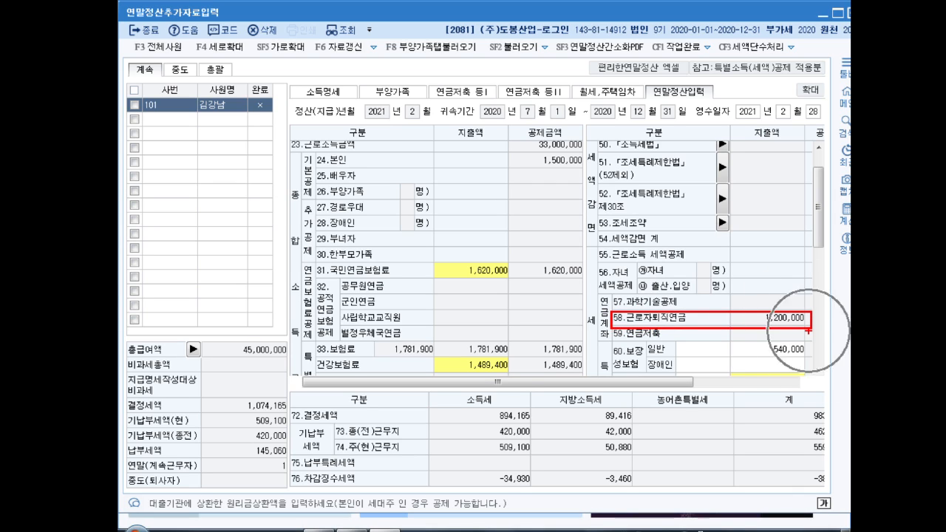